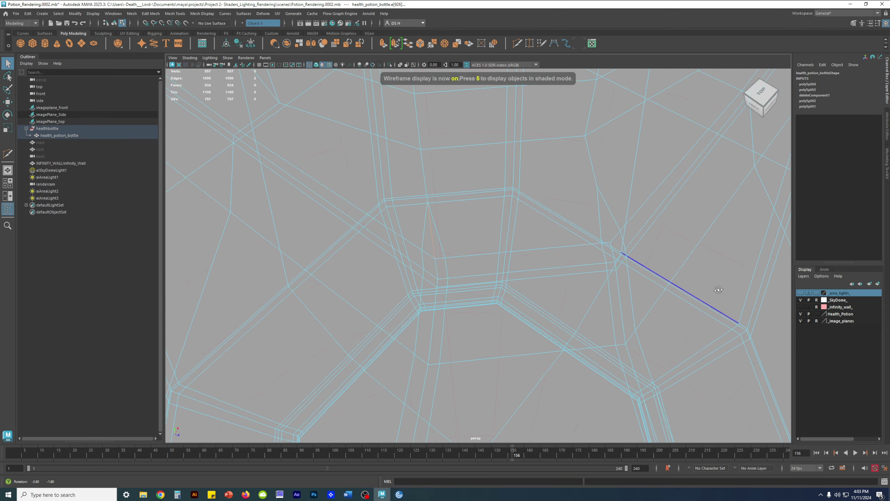
# Return to shaded display and delete the leftover middle edge inside the V-shaped cut on the bottle's shoulder corner
pyautogui.press('5')
pyautogui.press('f')
pyautogui.keyDown('alt'); pyautogui.moveTo(550, 243); pyautogui.dragTo(462, 260); pyautogui.keyUp('alt')
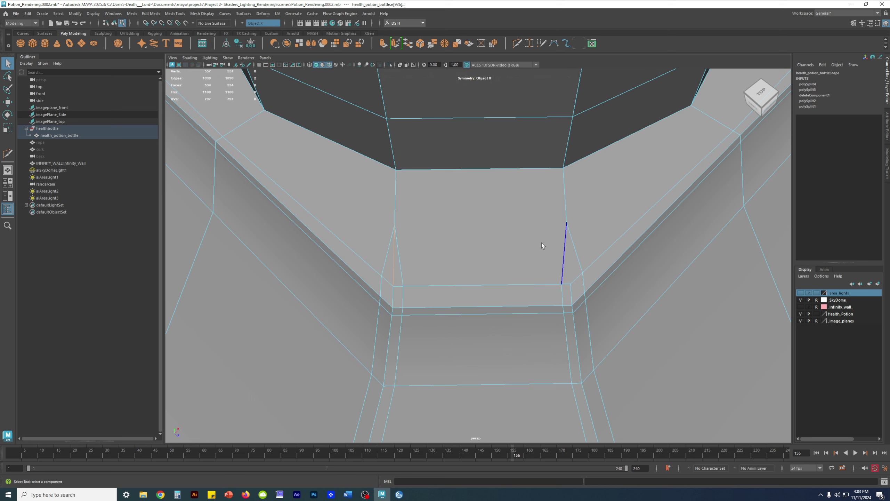
pyautogui.press('Delete')
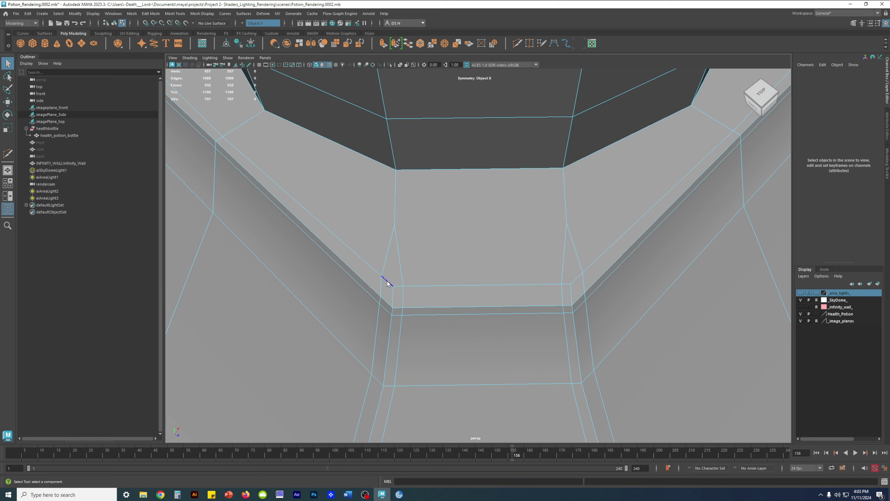
# Use Multi-Cut to connect the tips of the two V-shaped cuts with an edge across the shoulder's corner face
pyautogui.rightClick(461, 246)
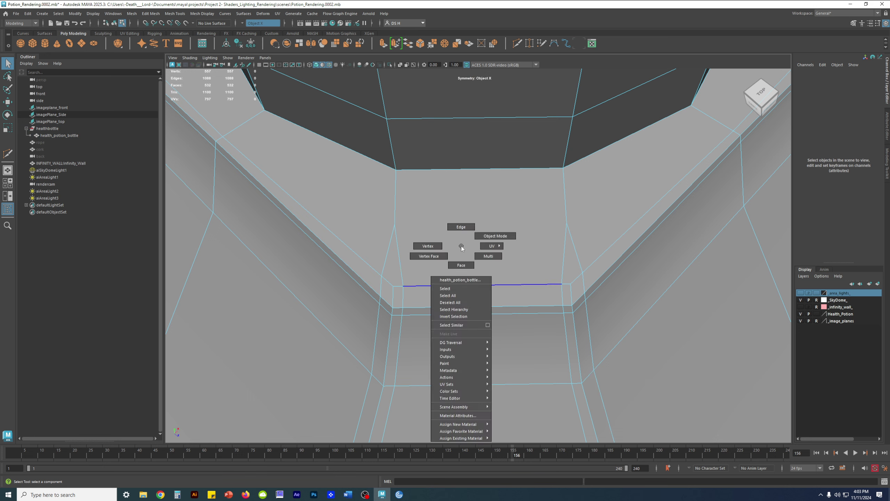
pyautogui.moveTo(468, 243); pyautogui.dragTo(525, 224, button='right')
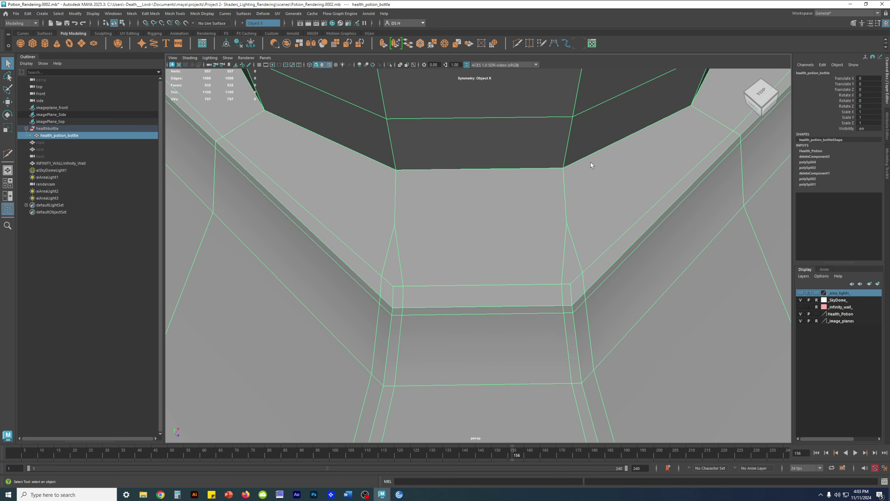
pyautogui.keyDown('shift'); pyautogui.rightClick(484, 224); pyautogui.keyUp('shift')
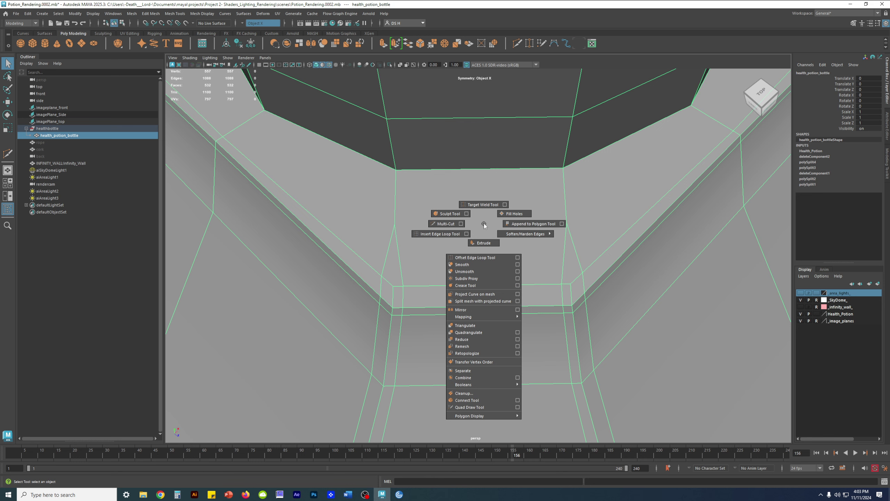
pyautogui.click(445, 223)
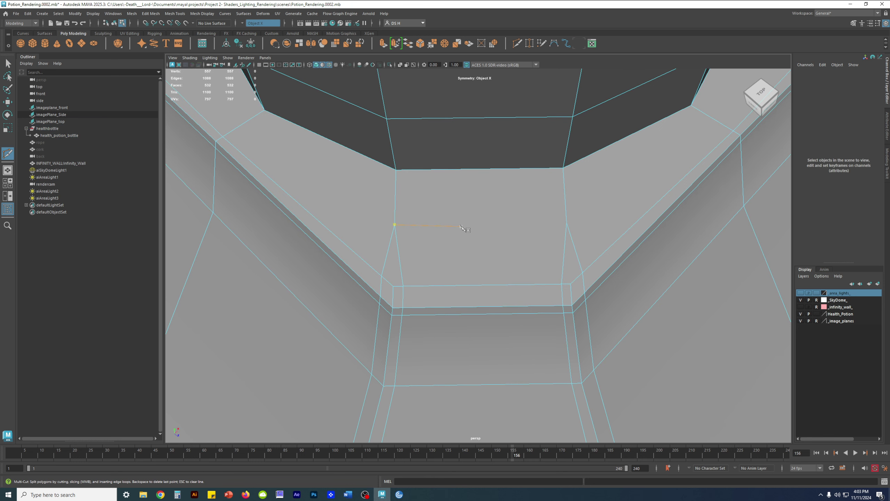
pyautogui.moveTo(396, 194); pyautogui.dragTo(395, 224)
pyautogui.moveTo(566, 192); pyautogui.dragTo(566, 223)
pyautogui.press('w')
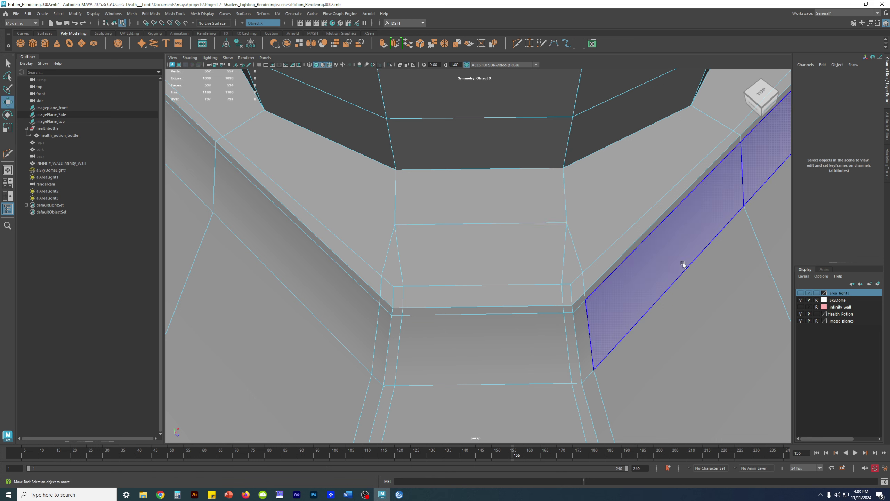
# Select the new connecting edge and examine how it lines up with the front shoulder faces around the neck
pyautogui.click(470, 214)
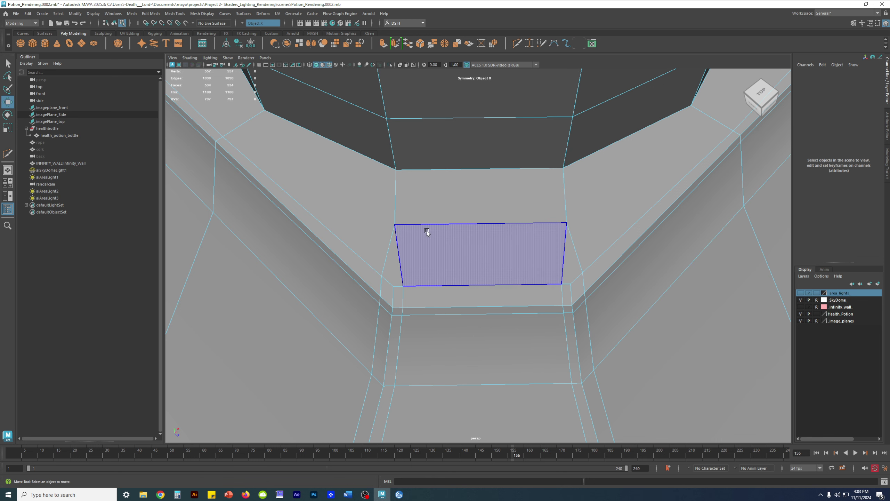
pyautogui.press('F10')
pyautogui.click(451, 224)
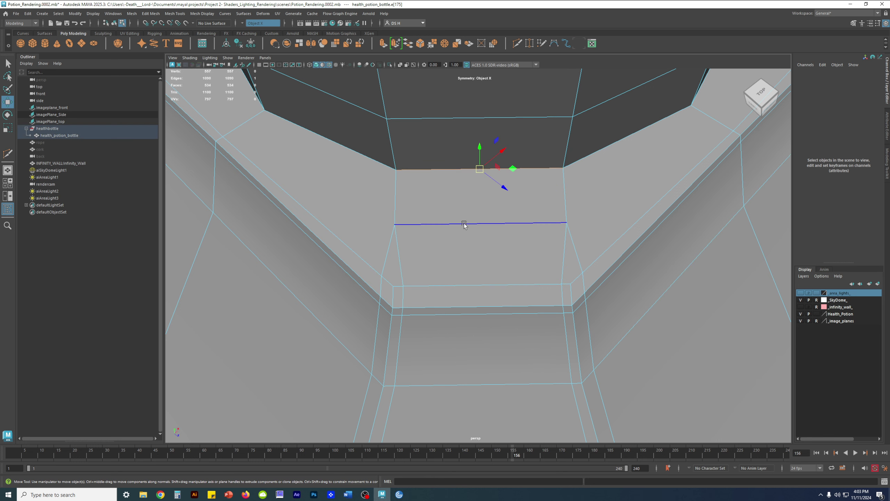
pyautogui.click(464, 223)
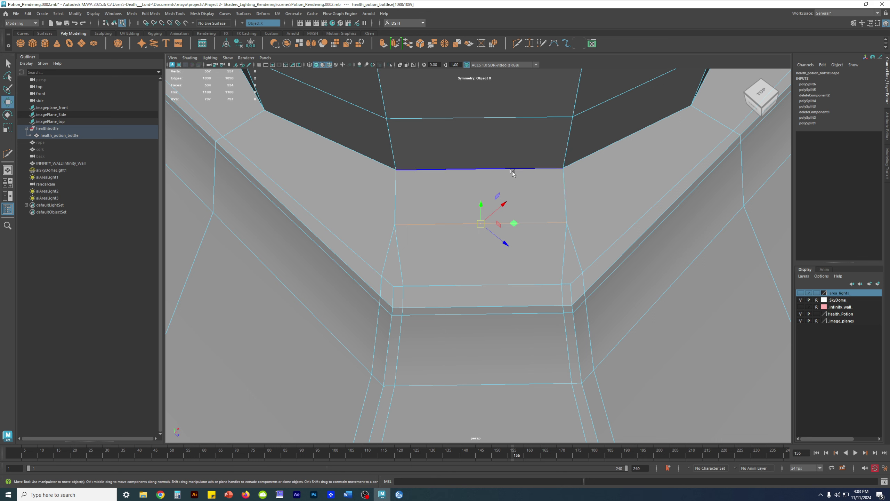
pyautogui.keyDown('alt'); pyautogui.moveTo(718, 238); pyautogui.dragTo(528, 231); pyautogui.keyUp('alt')
pyautogui.keyDown('alt'); pyautogui.moveTo(518, 203); pyautogui.dragTo(470, 264, button='middle'); pyautogui.keyUp('alt')
pyautogui.keyDown('alt'); pyautogui.moveTo(470, 264); pyautogui.dragTo(477, 275); pyautogui.keyUp('alt')
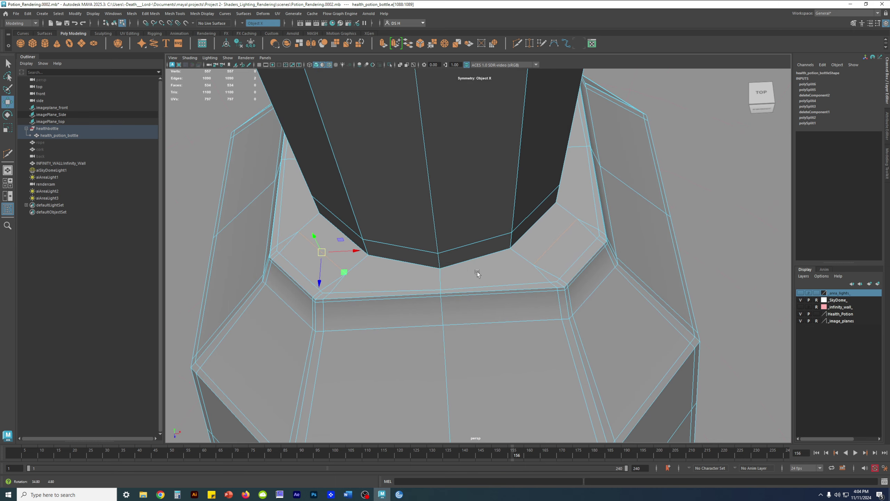
pyautogui.keyDown('alt'); pyautogui.moveTo(567, 247); pyautogui.dragTo(558, 230); pyautogui.keyUp('alt')
pyautogui.keyDown('alt'); pyautogui.moveTo(557, 230); pyautogui.dragTo(360, 249, button='right'); pyautogui.keyUp('alt')
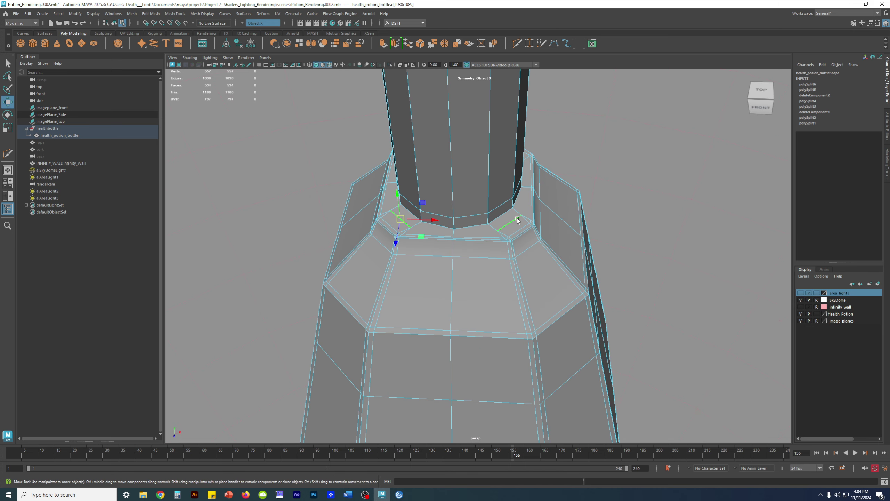
pyautogui.keyDown('alt'); pyautogui.moveTo(487, 231); pyautogui.dragTo(560, 291, button='right'); pyautogui.keyUp('alt')
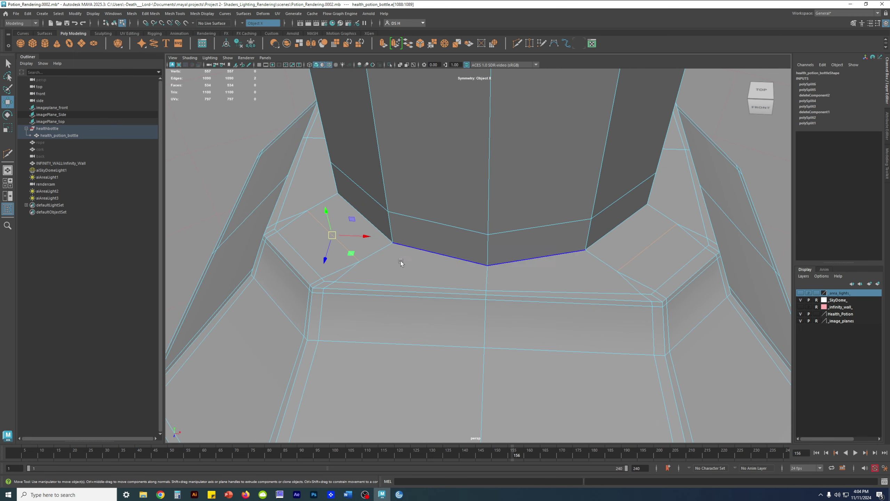
# Multi-Cut a symmetric edge across the front shoulder face, from the corner cut's vertex to the centre edge
pyautogui.moveTo(402, 255); pyautogui.dragTo(545, 182, button='right')
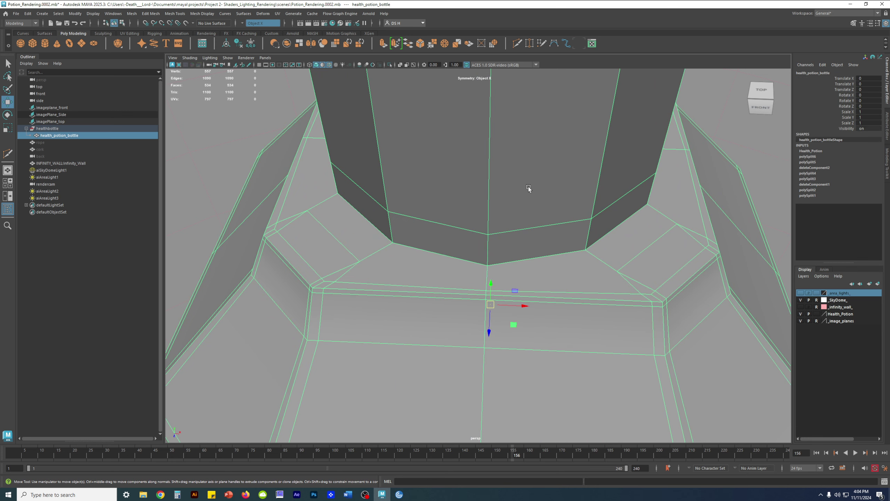
pyautogui.keyDown('shift'); pyautogui.moveTo(442, 222); pyautogui.dragTo(392, 226, button='right'); pyautogui.keyUp('shift')
pyautogui.click(388, 211)
pyautogui.press('Escape')
pyautogui.click(360, 261)
pyautogui.keyDown('alt'); pyautogui.moveTo(514, 272); pyautogui.dragTo(536, 309); pyautogui.keyUp('alt')
pyautogui.keyDown('alt'); pyautogui.moveTo(547, 277); pyautogui.dragTo(527, 274, button='right'); pyautogui.keyUp('alt')
pyautogui.keyDown('alt'); pyautogui.moveTo(527, 274); pyautogui.dragTo(536, 209, button='middle'); pyautogui.keyUp('alt')
pyautogui.keyDown('alt'); pyautogui.moveTo(536, 266); pyautogui.dragTo(589, 275, button='right'); pyautogui.keyUp('alt')
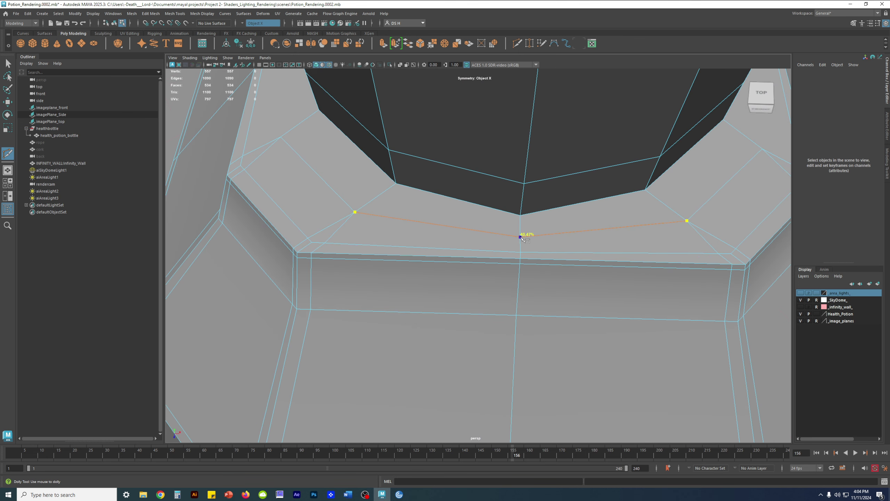
pyautogui.moveTo(521, 235)
pyautogui.mouseDown()
pyautogui.moveTo(536, 232)
pyautogui.moveTo(504, 232)
pyautogui.mouseUp()
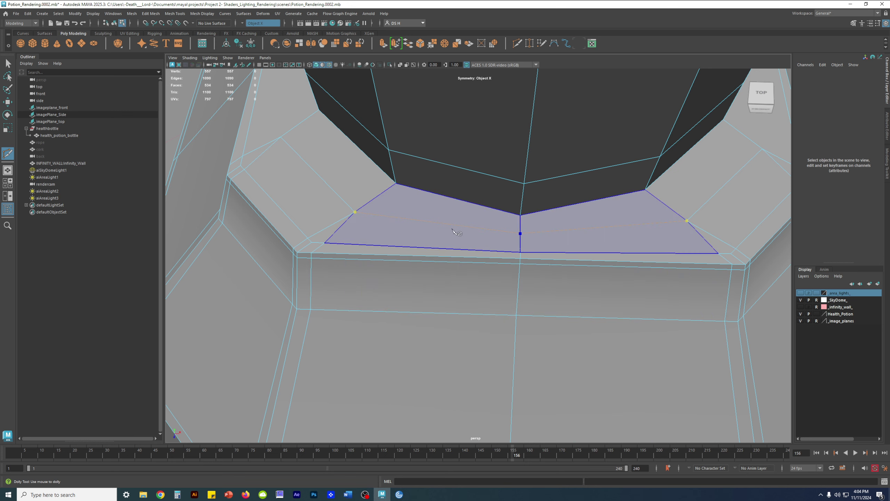
pyautogui.press('w')
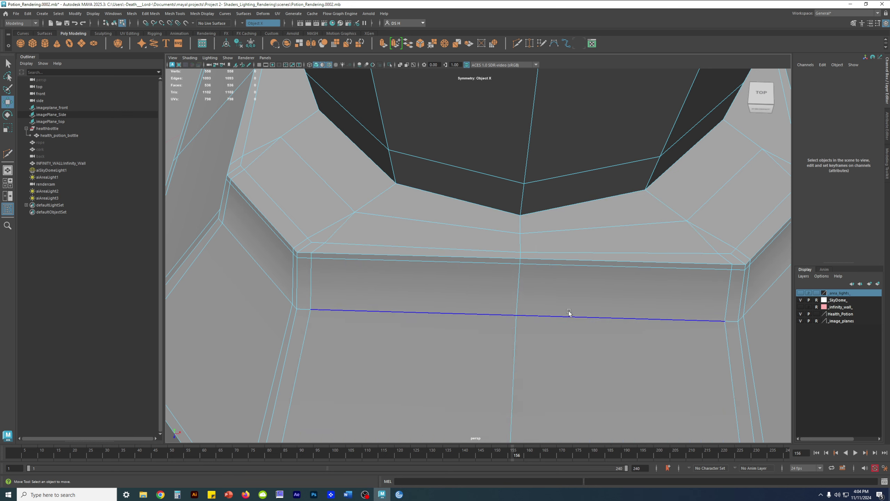
# Examine the new front shoulder edges in smooth mesh preview, with the whole bottle selected, and return to the unsmoothed display
pyautogui.keyDown('alt'); pyautogui.moveTo(568, 321); pyautogui.dragTo(596, 315); pyautogui.keyUp('alt')
pyautogui.keyDown('alt'); pyautogui.moveTo(596, 315); pyautogui.dragTo(626, 307, button='right'); pyautogui.keyUp('alt')
pyautogui.keyDown('alt'); pyautogui.moveTo(627, 308); pyautogui.dragTo(592, 274, button='middle'); pyautogui.keyUp('alt')
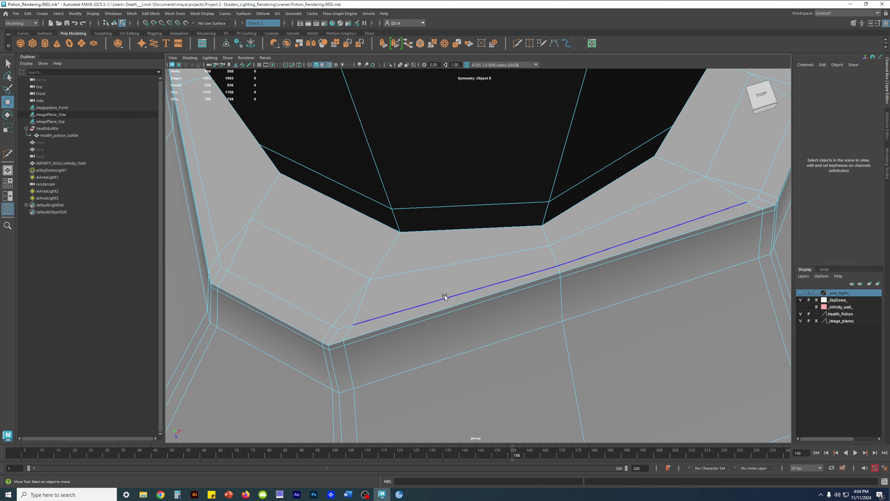
pyautogui.click(433, 254)
pyautogui.press('3')
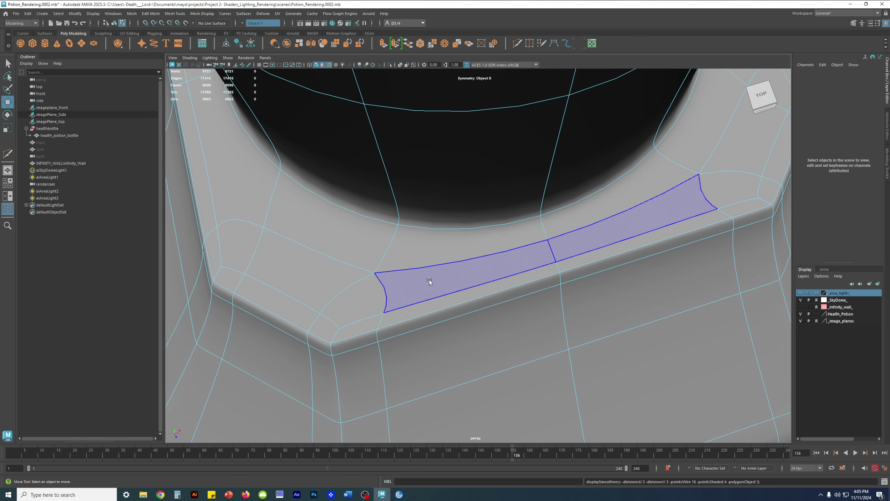
pyautogui.keyDown('alt'); pyautogui.moveTo(559, 272); pyautogui.dragTo(446, 265, button='right'); pyautogui.keyUp('alt')
pyautogui.moveTo(446, 264); pyautogui.dragTo(665, 155, button='right')
pyautogui.click(725, 192)
pyautogui.moveTo(718, 241)
pyautogui.keyDown('alt'); pyautogui.mouseDown()
pyautogui.moveTo(732, 228)
pyautogui.moveTo(677, 217)
pyautogui.moveTo(538, 228)
pyautogui.mouseUp(); pyautogui.keyUp('alt')
pyautogui.hotkey('alt', '5')
pyautogui.keyDown('alt'); pyautogui.moveTo(538, 227); pyautogui.dragTo(531, 228, button='right'); pyautogui.keyUp('alt')
pyautogui.scroll(2, 531, 228)
pyautogui.click(508, 232)
pyautogui.press('1')
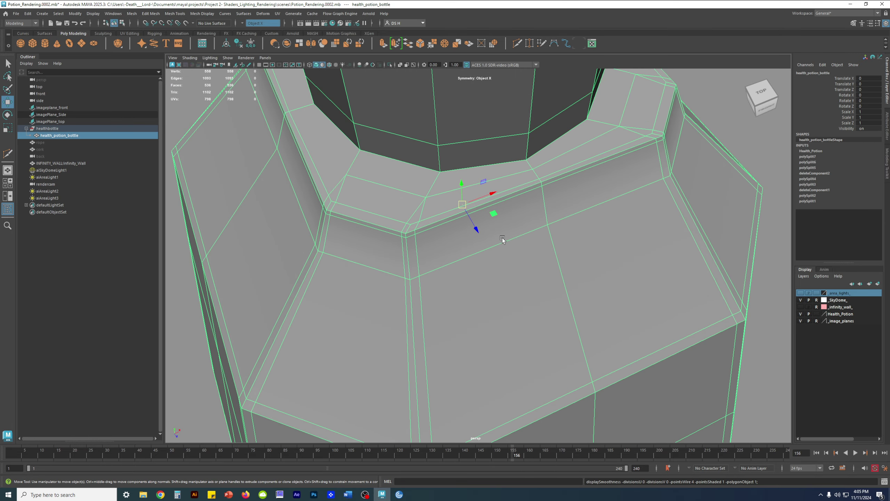
# Compare the smoothed and unsmoothed bottle shoulder from several angles around the neck base
pyautogui.keyDown('alt'); pyautogui.moveTo(506, 235); pyautogui.dragTo(477, 251); pyautogui.keyUp('alt')
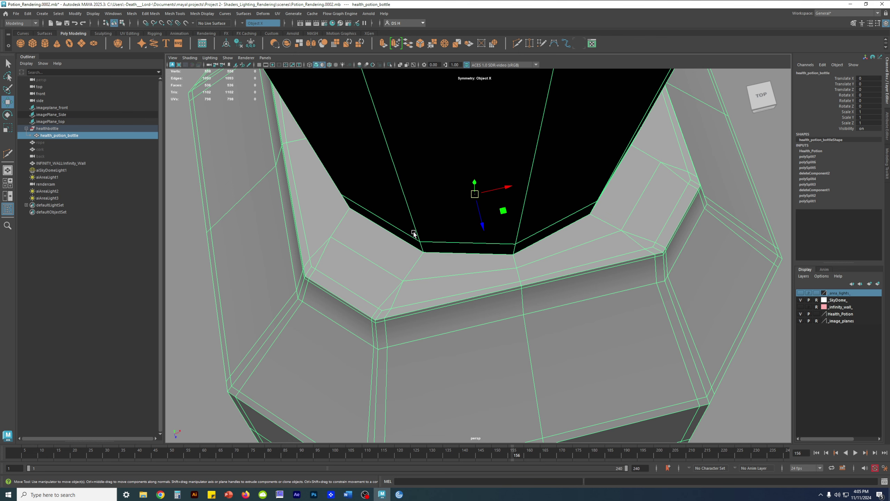
pyautogui.keyDown('alt'); pyautogui.moveTo(557, 308); pyautogui.dragTo(618, 323); pyautogui.keyUp('alt')
pyautogui.press('3')
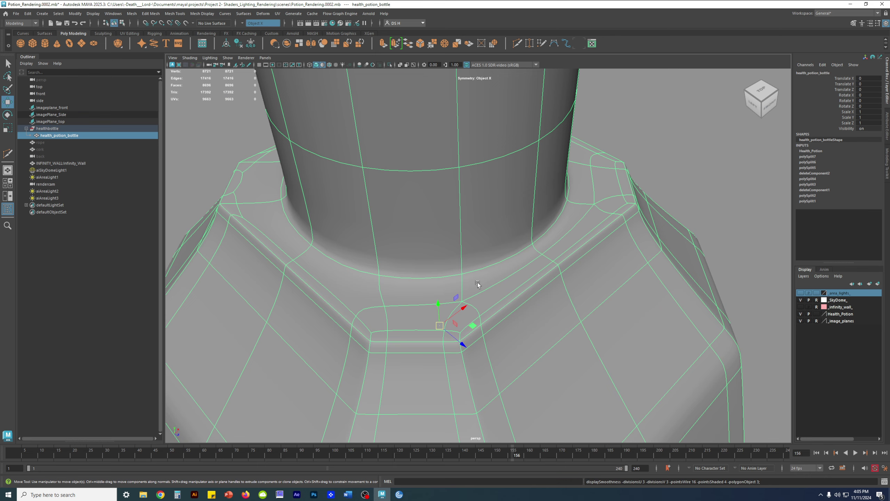
pyautogui.press('1')
pyautogui.keyDown('alt'); pyautogui.moveTo(599, 242); pyautogui.dragTo(586, 272); pyautogui.keyUp('alt')
pyautogui.keyDown('alt'); pyautogui.moveTo(585, 271); pyautogui.dragTo(510, 280, button='right'); pyautogui.keyUp('alt')
pyautogui.keyDown('alt'); pyautogui.moveTo(509, 280); pyautogui.dragTo(610, 294); pyautogui.keyUp('alt')
pyautogui.keyDown('alt'); pyautogui.moveTo(392, 272); pyautogui.dragTo(489, 285); pyautogui.keyUp('alt')
pyautogui.press('3')
pyautogui.press('1')
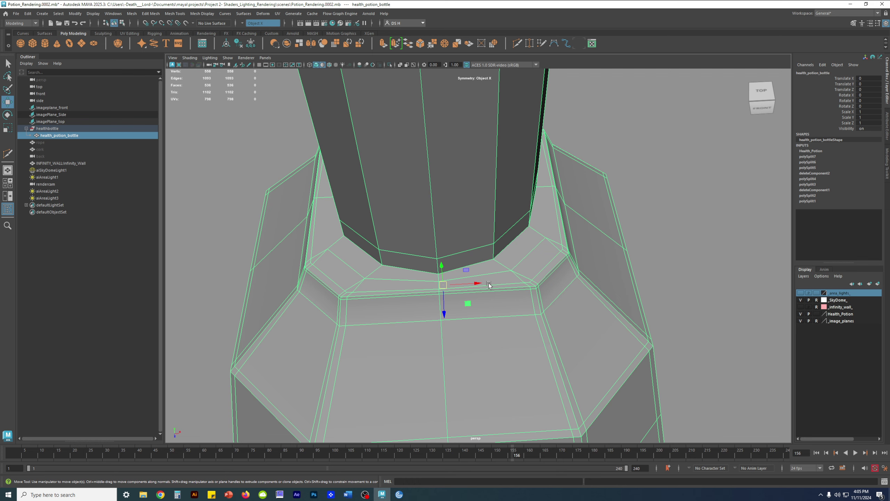
# Delete the bottle's construction history and save the scene as a new increment, Potion_Rendering.0003.mb
pyautogui.keyDown('alt'); pyautogui.moveTo(482, 267); pyautogui.dragTo(405, 262); pyautogui.keyUp('alt')
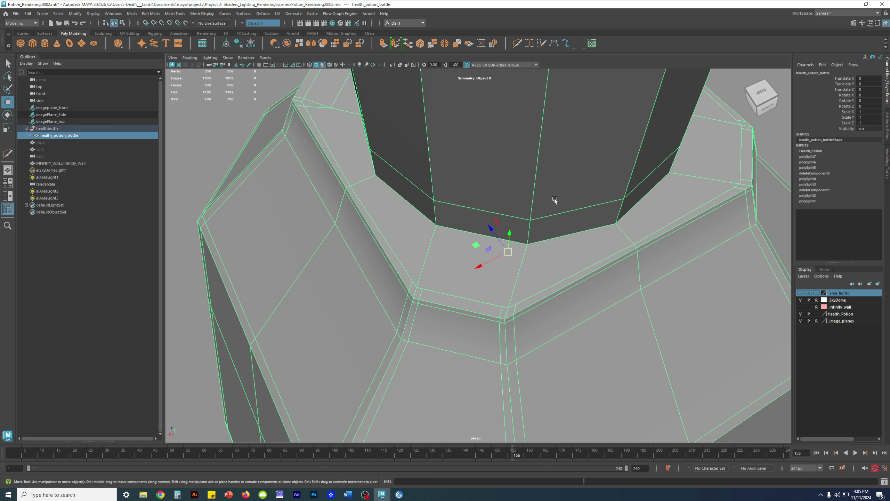
pyautogui.hotkey('alt', 'shift', 'd')
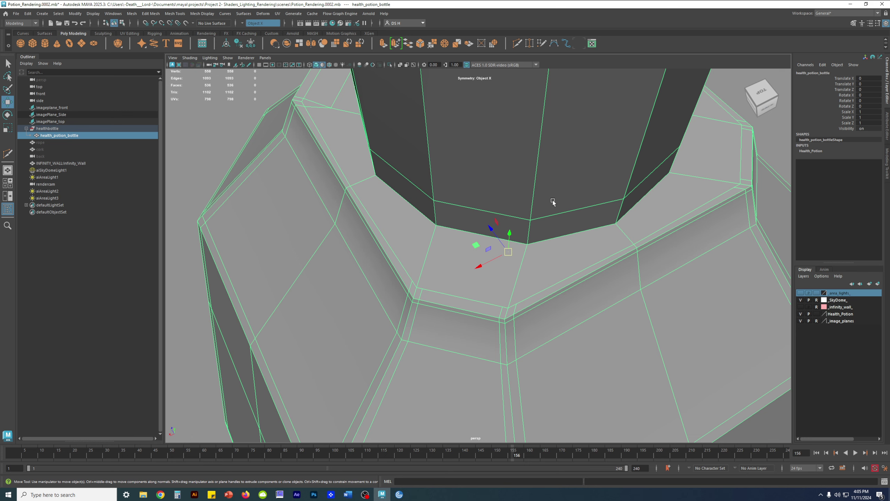
pyautogui.scroll(3, 556, 205)
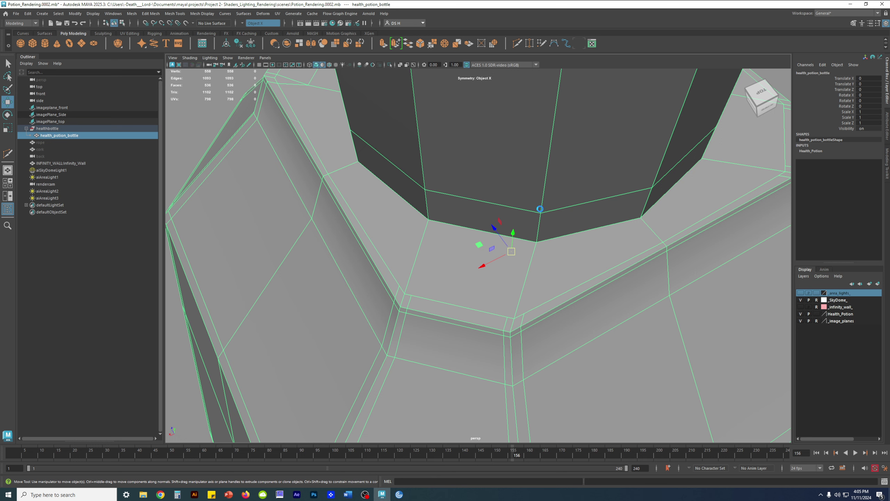
pyautogui.keyDown('alt'); pyautogui.moveTo(557, 217); pyautogui.dragTo(569, 215); pyautogui.keyUp('alt')
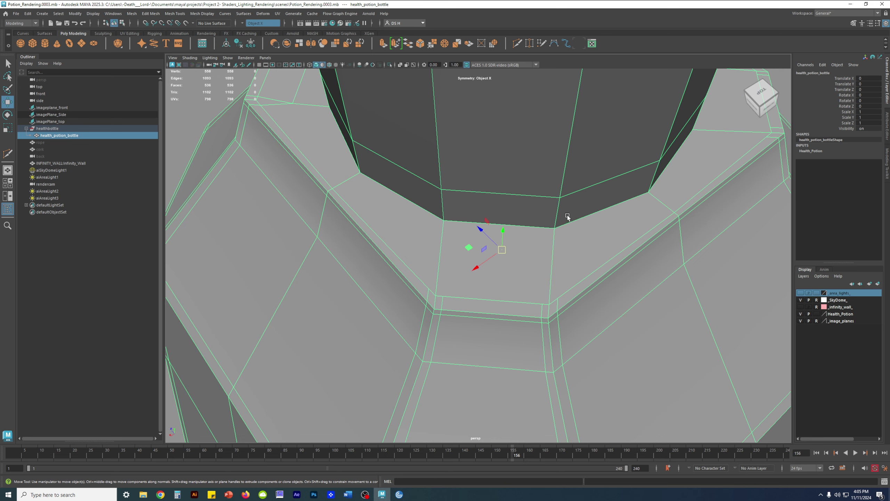
pyautogui.hotkey('ctrl', 'z')
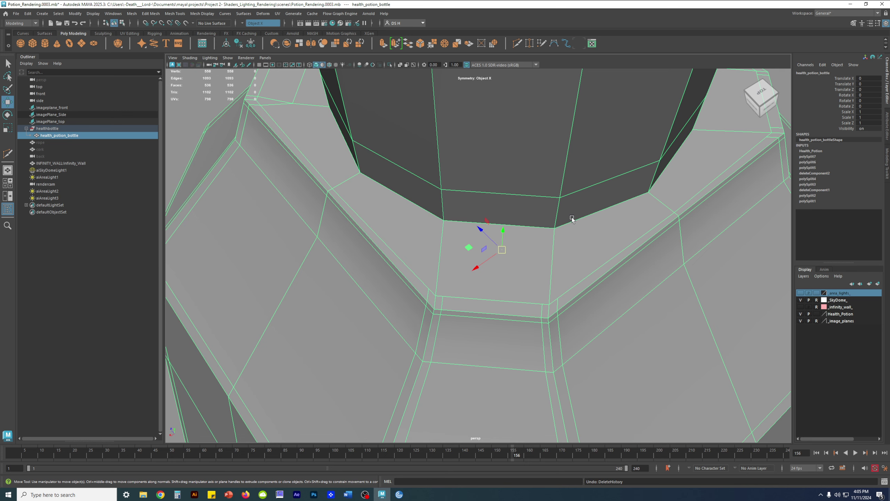
pyautogui.hotkey('ctrl', 'y')
# Multi-Cut a V at one corner of the back shoulder, joining the two bevel vertices through a point on the radial edge
pyautogui.keyDown('alt'); pyautogui.moveTo(567, 220); pyautogui.dragTo(549, 213); pyautogui.keyUp('alt')
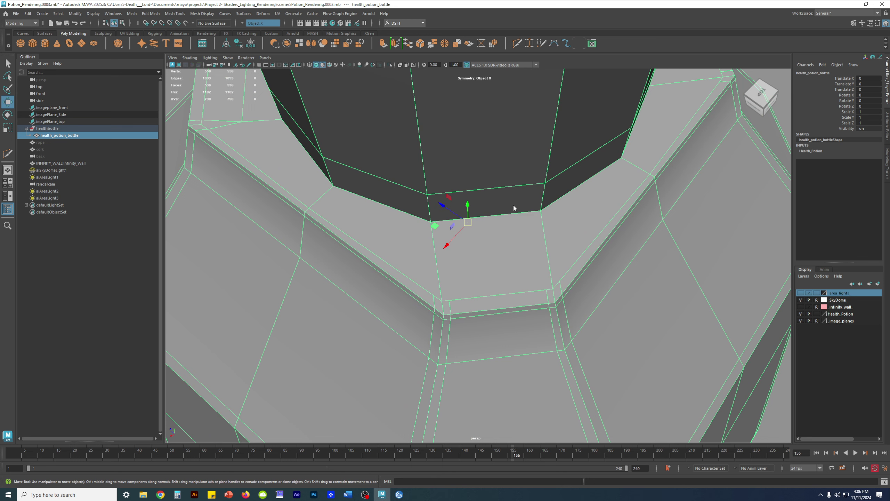
pyautogui.keyDown('shift'); pyautogui.moveTo(513, 205); pyautogui.dragTo(450, 206, button='right'); pyautogui.keyUp('shift')
pyautogui.scroll(3, 461, 260)
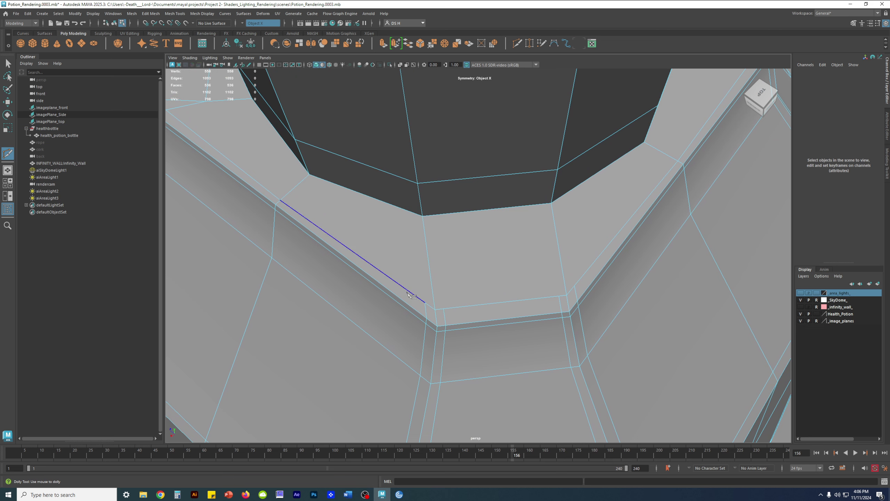
pyautogui.click(425, 302)
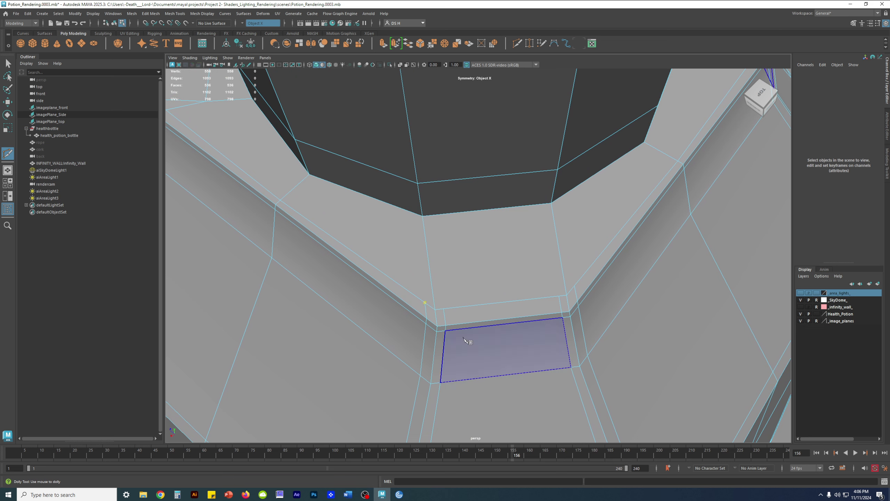
pyautogui.click(429, 261)
pyautogui.click(443, 308)
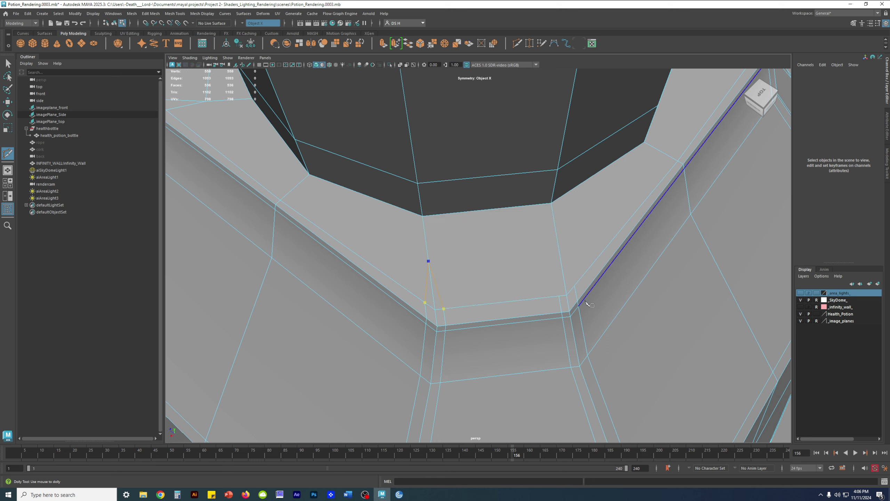
pyautogui.press('w')
# Delete the radial edge segment running through the middle of the new V cut on the back shoulder
pyautogui.moveTo(481, 258); pyautogui.dragTo(445, 115, button='right')
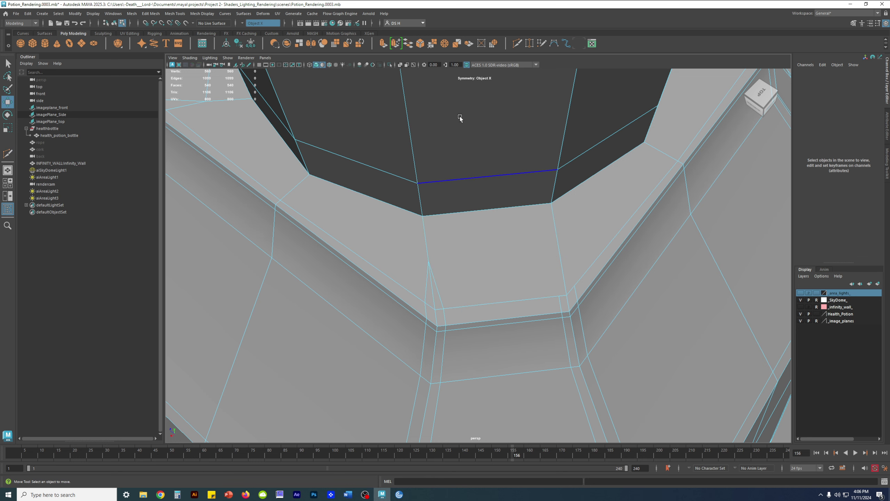
pyautogui.click(433, 287)
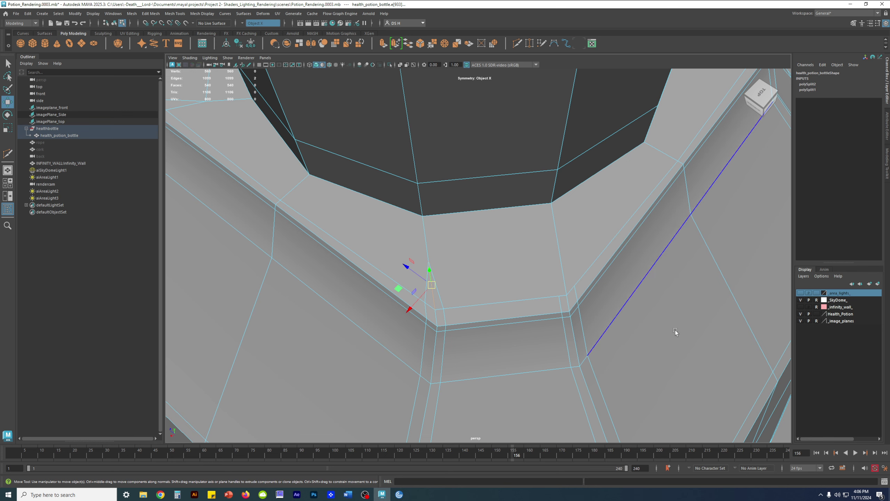
pyautogui.press('Delete')
# Multi-Cut a matching V at the neighbouring corner of the shoulder, joining the two bevel vertices through a point on its radial edge
pyautogui.keyDown('alt'); pyautogui.moveTo(515, 299); pyautogui.dragTo(490, 286); pyautogui.keyUp('alt')
pyautogui.moveTo(489, 286); pyautogui.dragTo(589, 243, button='right')
pyautogui.keyDown('alt'); pyautogui.moveTo(619, 267); pyautogui.dragTo(518, 258, button='right'); pyautogui.keyUp('alt')
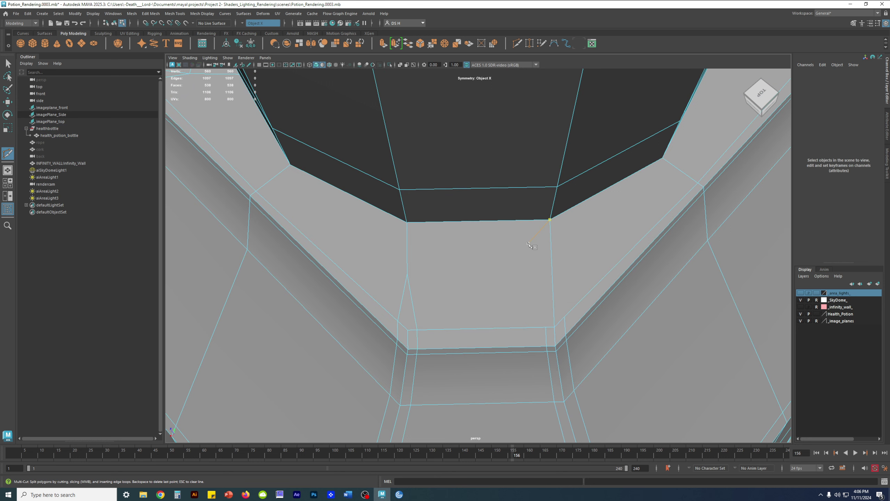
pyautogui.moveTo(512, 328); pyautogui.dragTo(583, 332)
pyautogui.click(553, 271)
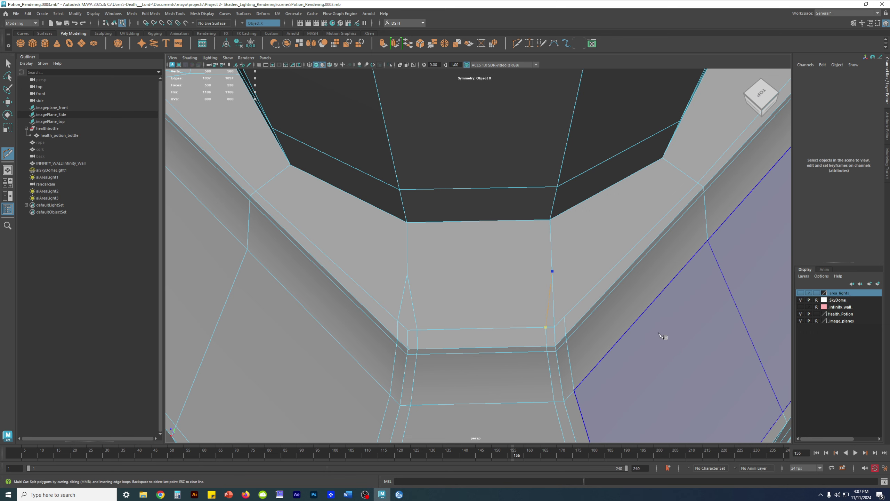
pyautogui.click(592, 290)
pyautogui.click(564, 317)
pyautogui.press('Return')
pyautogui.press('w')
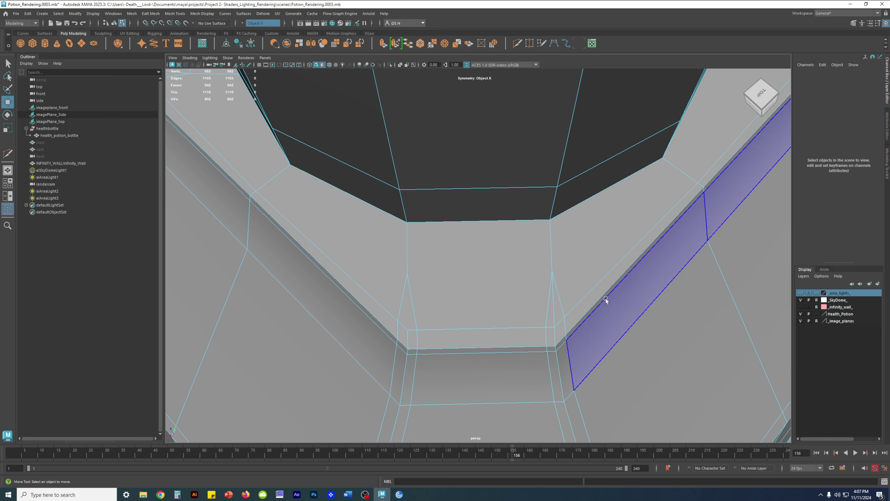
# Delete the radial edge segment running through the middle of the second V cut
pyautogui.rightClick(594, 286)
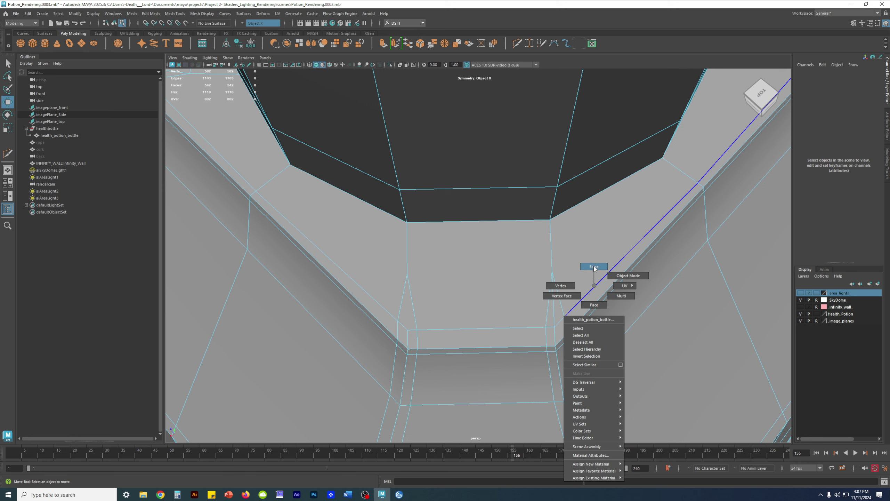
pyautogui.click(594, 266)
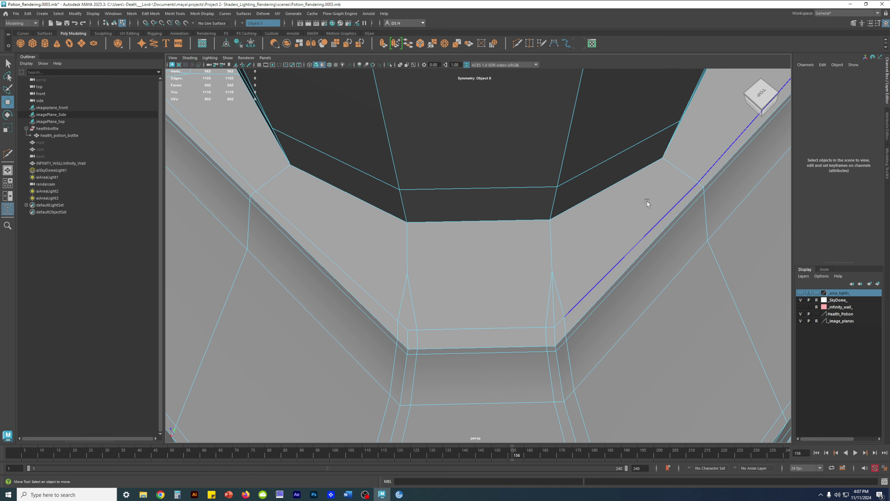
pyautogui.click(553, 310)
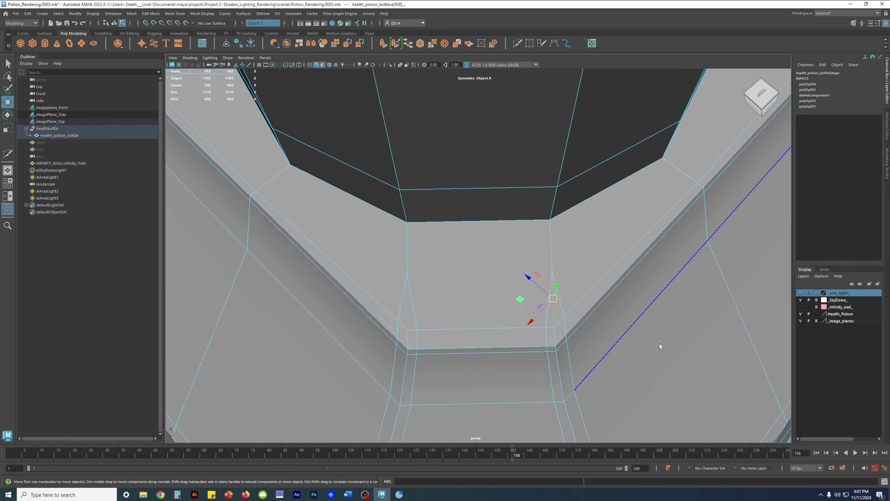
pyautogui.press('Delete')
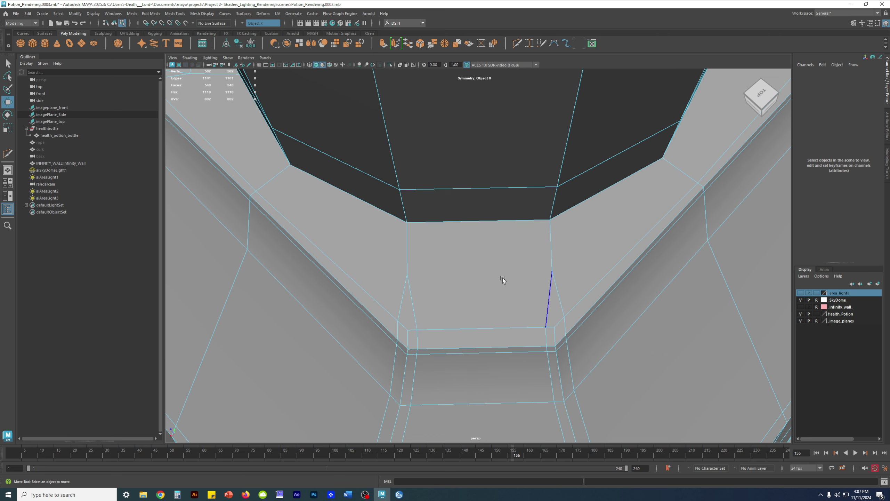
# Multi-Cut an edge joining the tips of the two V cuts across the shoulder's corner face, and briefly preview the mesh smoothed
pyautogui.click(484, 254)
pyautogui.moveTo(485, 254); pyautogui.dragTo(540, 234, button='right')
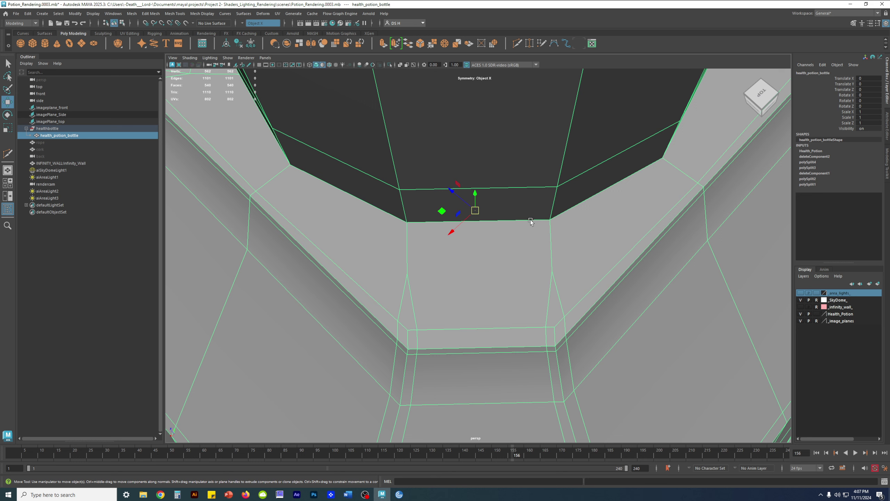
pyautogui.keyDown('shift'); pyautogui.moveTo(531, 220); pyautogui.dragTo(492, 223, button='right'); pyautogui.keyUp('shift')
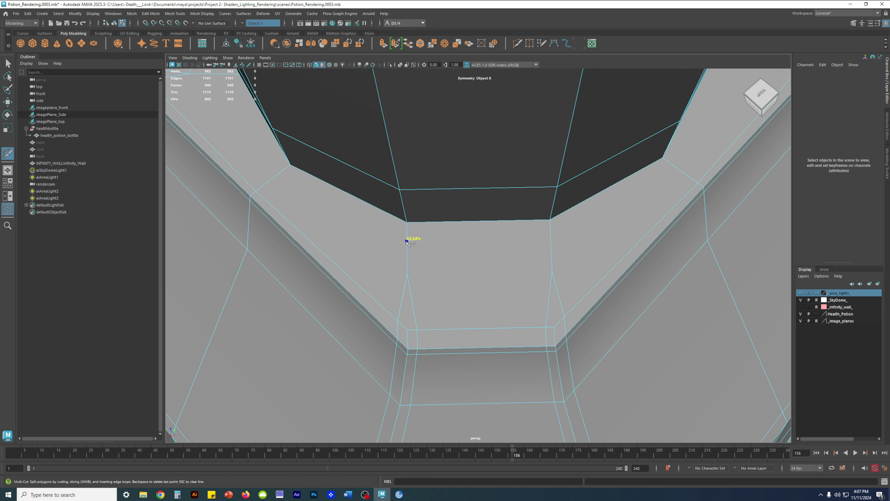
pyautogui.click(407, 273)
pyautogui.click(552, 271)
pyautogui.press('w')
pyautogui.keyDown('alt'); pyautogui.moveTo(579, 338); pyautogui.dragTo(498, 292, button='right'); pyautogui.keyUp('alt')
pyautogui.keyDown('alt'); pyautogui.moveTo(498, 292); pyautogui.dragTo(538, 292); pyautogui.keyUp('alt')
pyautogui.press('3')
pyautogui.press('1')
# Multi-Cut an edge across the wide side face of the shoulder, from one V tip through the central radial edge to the opposite V tip
pyautogui.keyDown('alt'); pyautogui.moveTo(538, 293); pyautogui.dragTo(547, 337, button='right'); pyautogui.keyUp('alt')
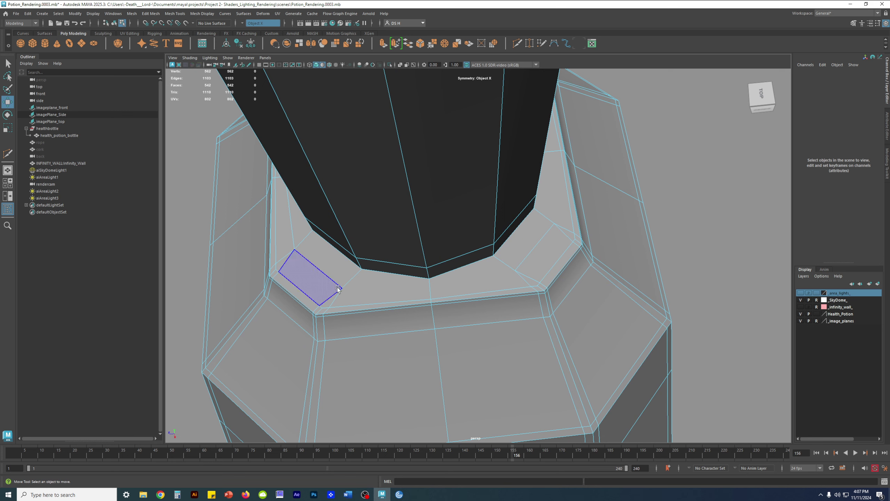
pyautogui.keyDown('alt'); pyautogui.moveTo(511, 268); pyautogui.dragTo(378, 294); pyautogui.keyUp('alt')
pyautogui.moveTo(379, 294)
pyautogui.mouseDown(button='right')
pyautogui.moveTo(547, 153)
pyautogui.moveTo(496, 147)
pyautogui.mouseUp(button='right')
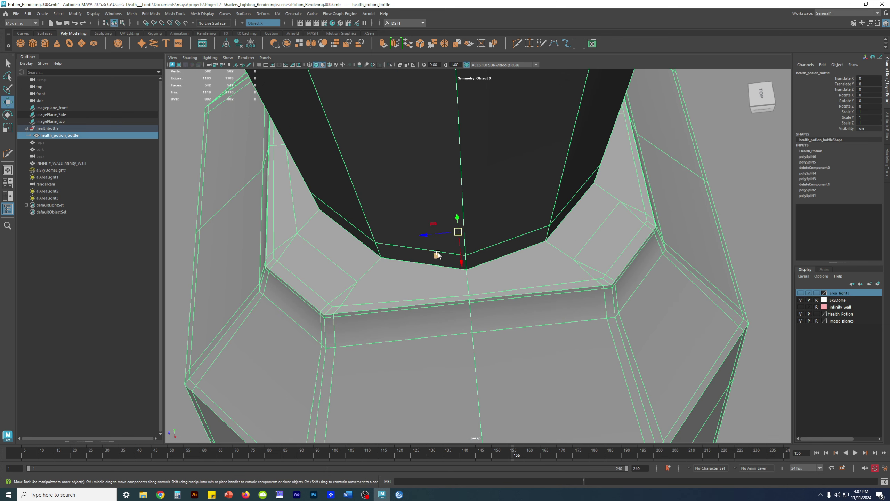
pyautogui.keyDown('shift'); pyautogui.rightClick(396, 214); pyautogui.keyUp('shift')
pyautogui.keyDown('shift'); pyautogui.moveTo(397, 215); pyautogui.dragTo(357, 214, button='right'); pyautogui.keyUp('shift')
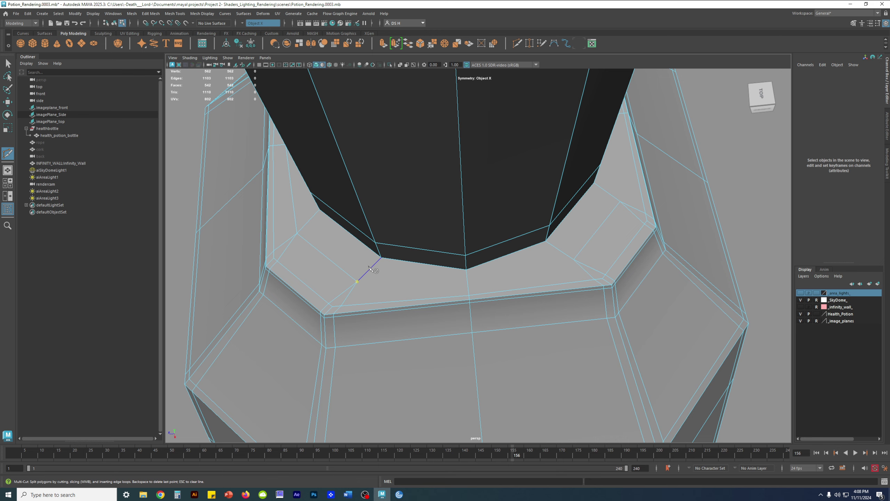
pyautogui.scroll(2, 533, 294)
pyautogui.scroll(1, 532, 294)
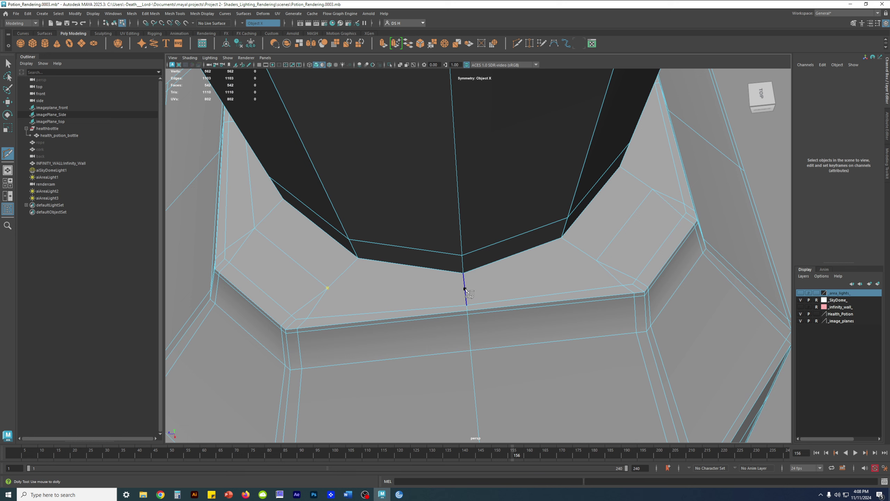
pyautogui.click(464, 289)
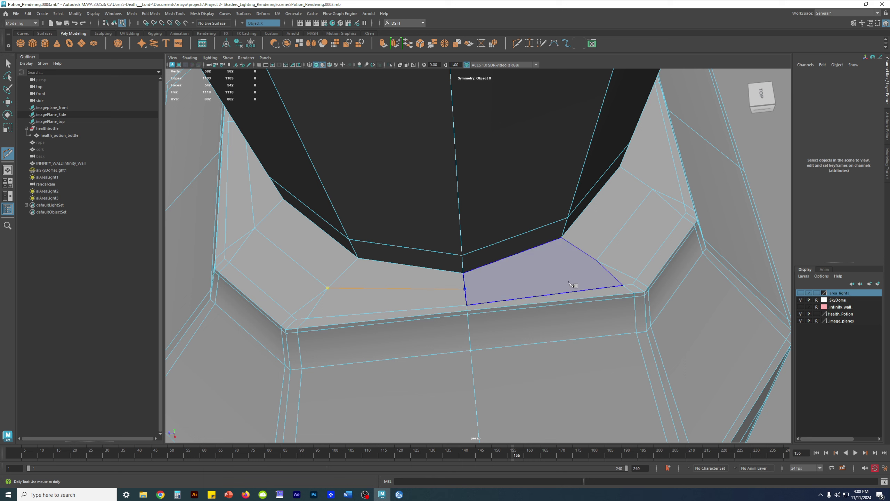
pyautogui.click(573, 245)
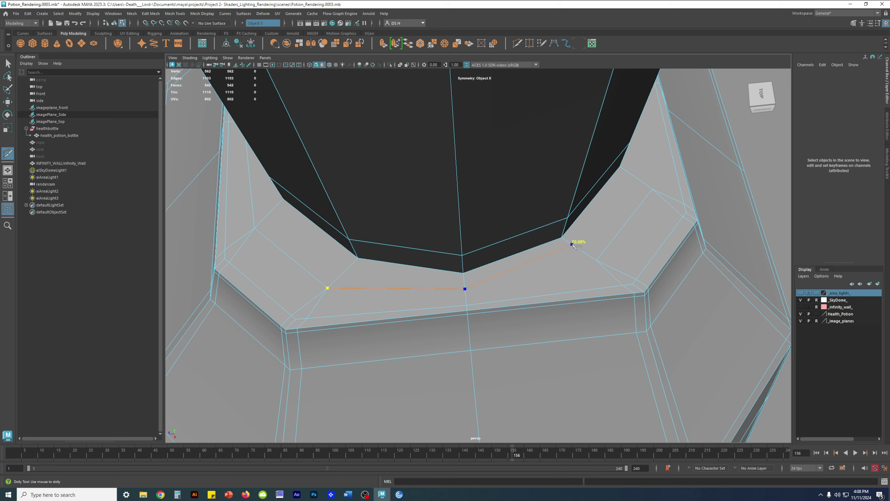
pyautogui.moveTo(572, 245); pyautogui.dragTo(637, 284)
pyautogui.press('w')
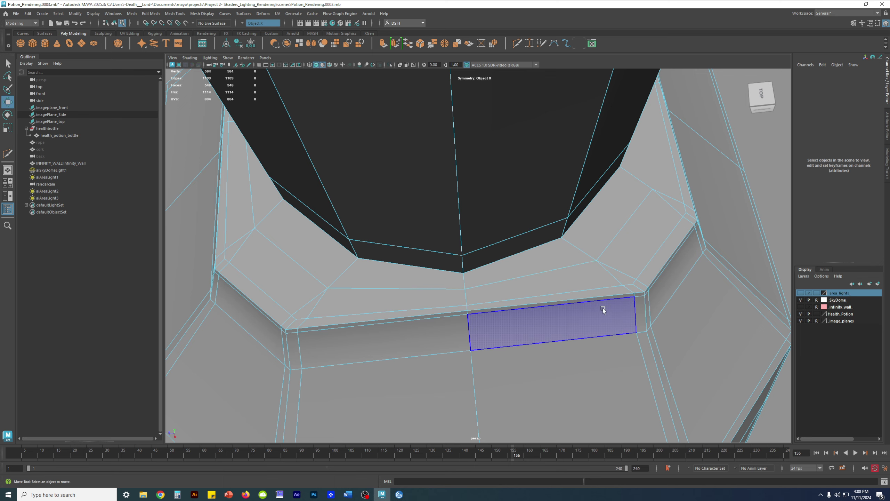
# Multi-Cut the wide back face of the shoulder, joining both V tips through a point on the centre edge below the neck
pyautogui.keyDown('alt'); pyautogui.moveTo(659, 287); pyautogui.dragTo(436, 273, button='right'); pyautogui.keyUp('alt')
pyautogui.keyDown('alt'); pyautogui.moveTo(435, 273); pyautogui.dragTo(509, 238); pyautogui.keyUp('alt')
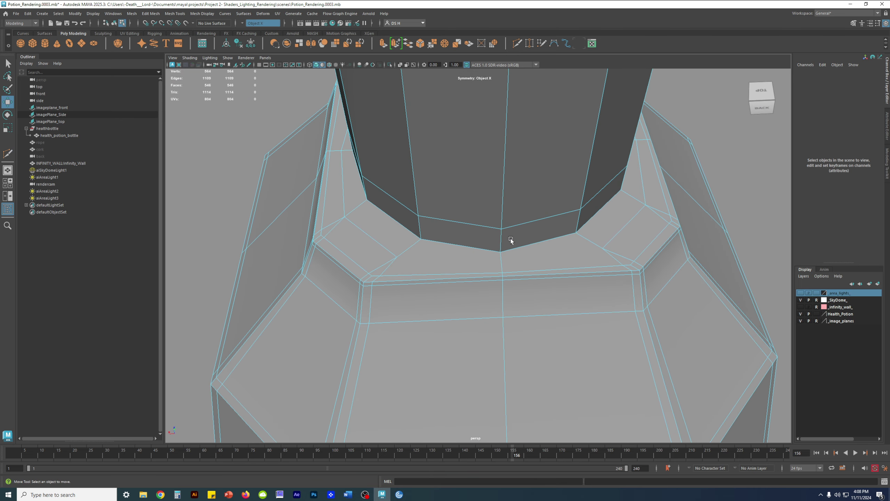
pyautogui.moveTo(444, 260); pyautogui.dragTo(568, 156, button='right')
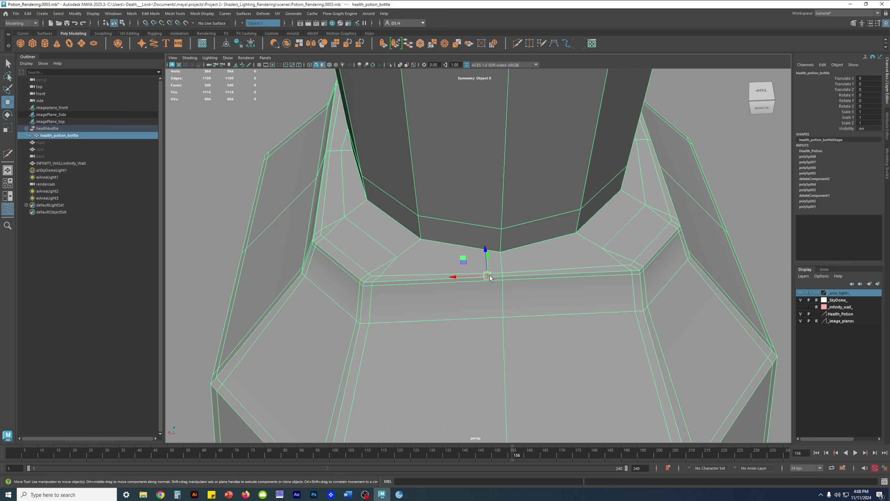
pyautogui.keyDown('alt'); pyautogui.moveTo(449, 229); pyautogui.dragTo(435, 213); pyautogui.keyUp('alt')
pyautogui.keyDown('shift'); pyautogui.rightClick(437, 207); pyautogui.keyUp('shift')
pyautogui.keyDown('shift'); pyautogui.moveTo(436, 208); pyautogui.dragTo(398, 208, button='right'); pyautogui.keyUp('shift')
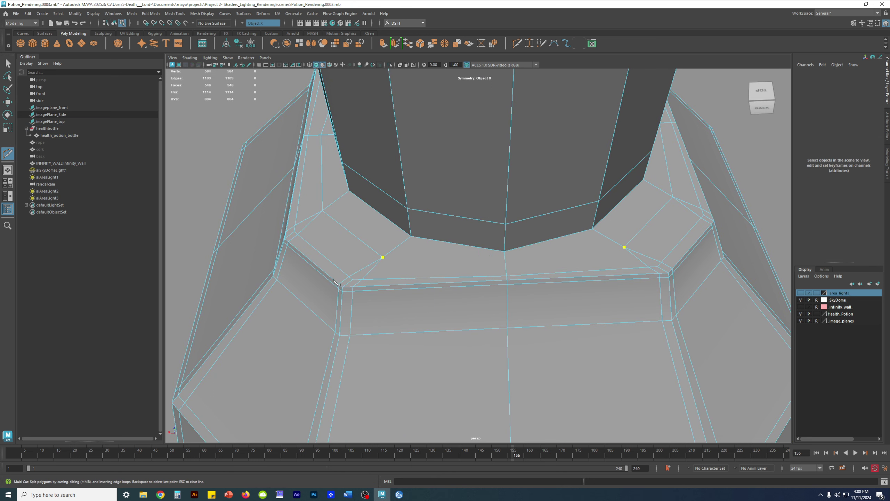
pyautogui.keyDown('alt'); pyautogui.moveTo(517, 269); pyautogui.dragTo(502, 311); pyautogui.keyUp('alt')
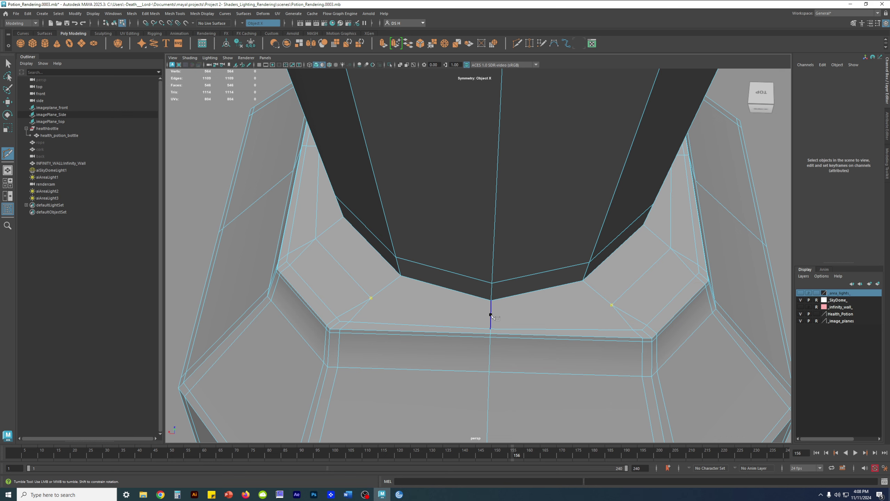
pyautogui.click(491, 315)
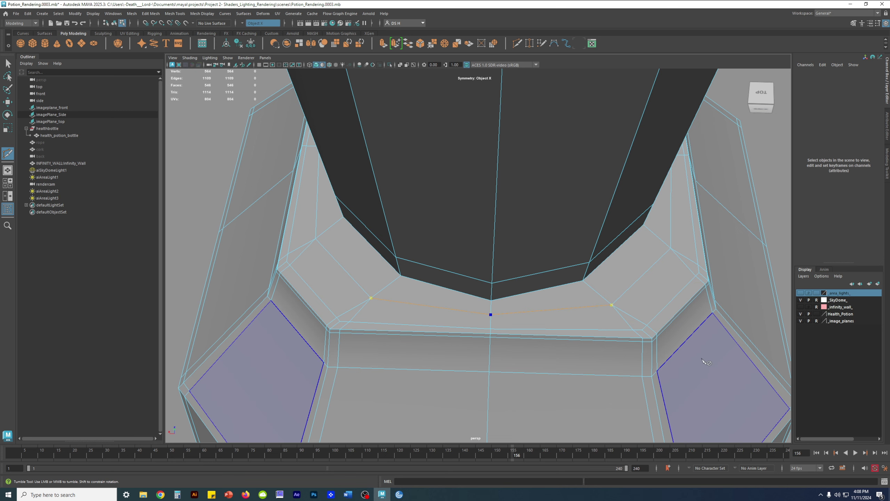
pyautogui.press('Return')
pyautogui.press('w')
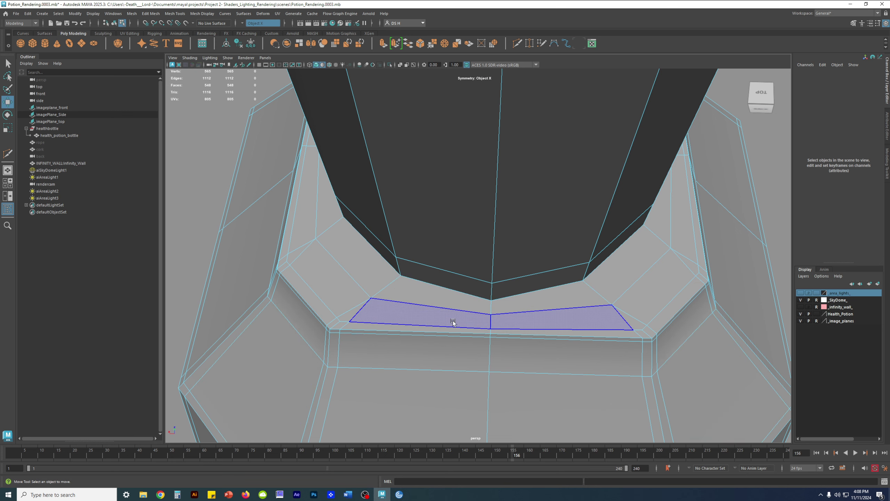
# Select the whole bottle in object mode and delete its construction history
pyautogui.scroll(-3, 508, 293)
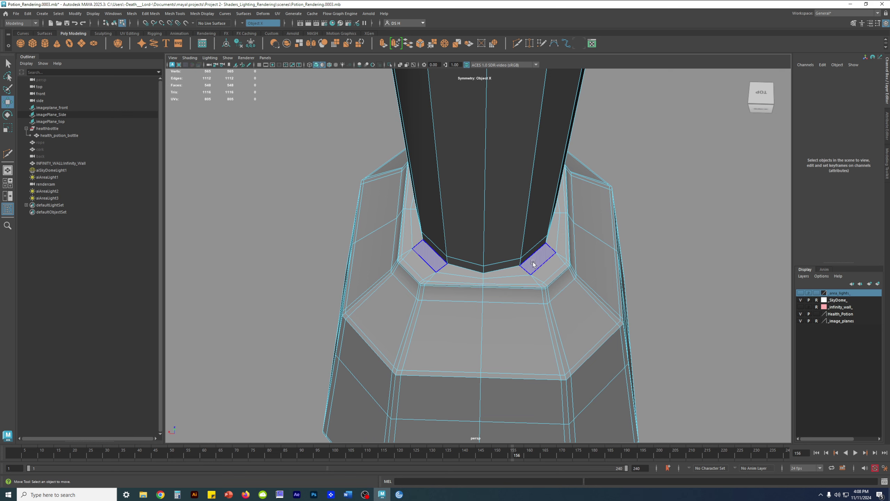
pyautogui.moveTo(536, 253); pyautogui.dragTo(724, 162, button='right')
pyautogui.keyDown('alt'); pyautogui.moveTo(717, 240); pyautogui.dragTo(735, 235); pyautogui.keyUp('alt')
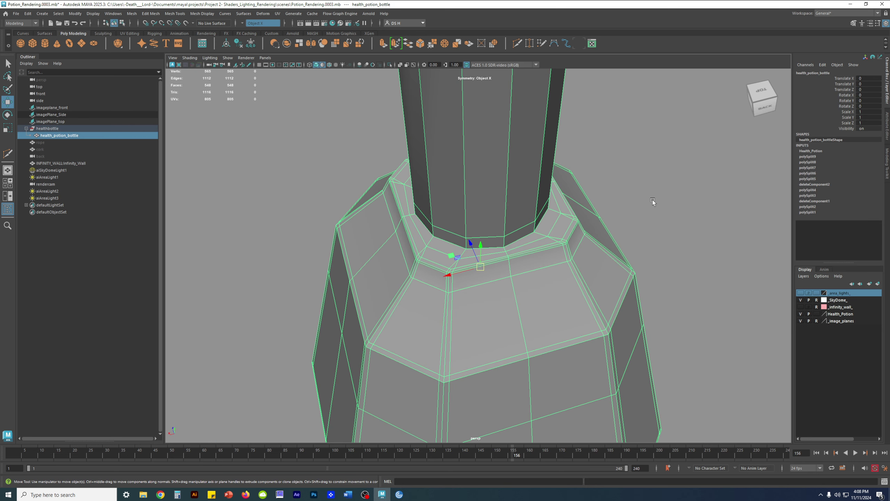
pyautogui.keyDown('alt'); pyautogui.moveTo(654, 202); pyautogui.dragTo(652, 205); pyautogui.keyUp('alt')
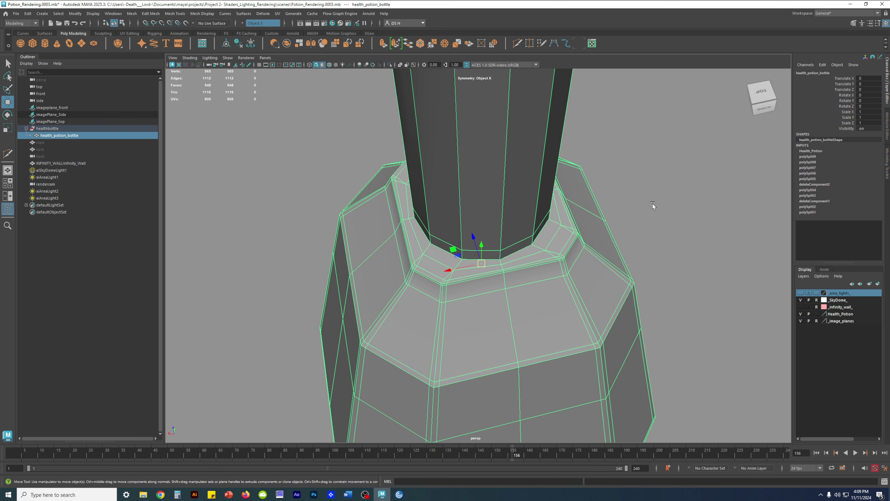
pyautogui.hotkey('alt', 'shift', 'd')
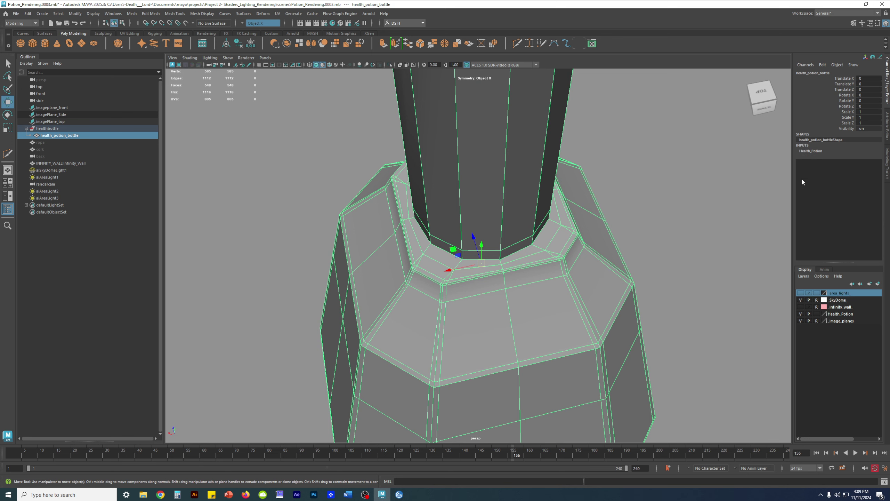
# Compare the smoothed and unsmoothed bottle from several angles, examining the shading around the neck base and shoulder
pyautogui.press('3')
pyautogui.click(674, 224)
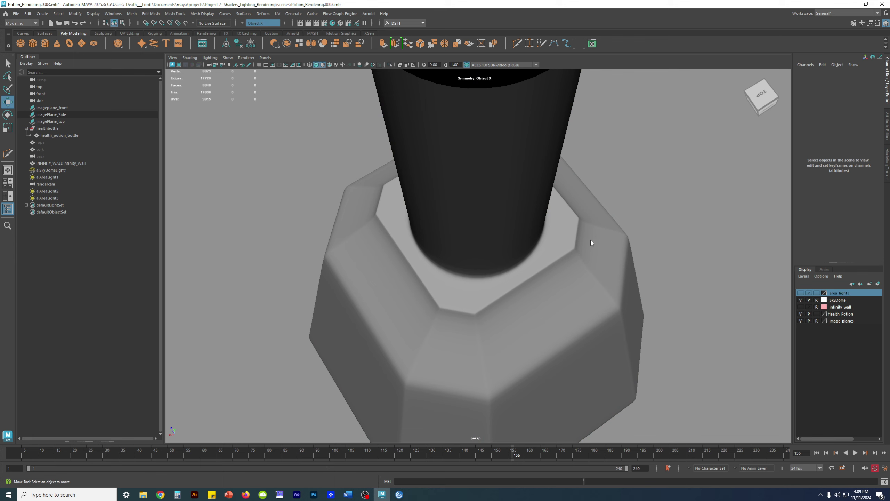
pyautogui.keyDown('alt'); pyautogui.moveTo(697, 233); pyautogui.dragTo(393, 177); pyautogui.keyUp('alt')
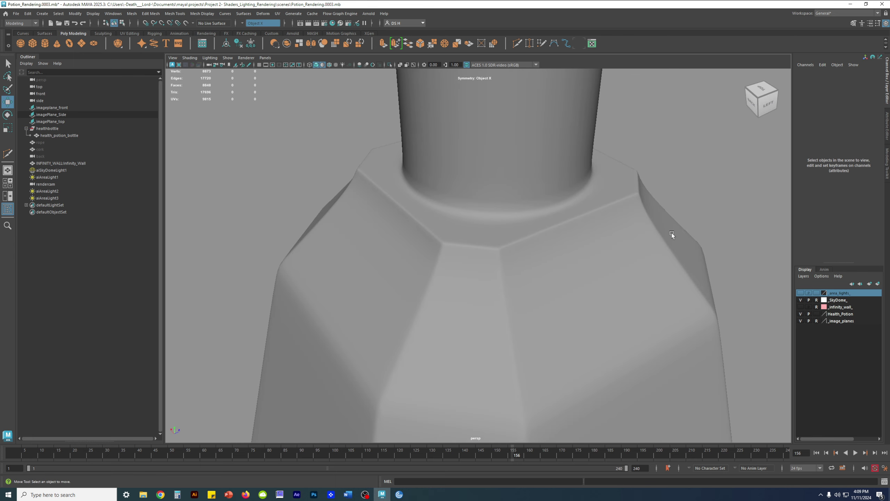
pyautogui.click(656, 237)
pyautogui.press('1')
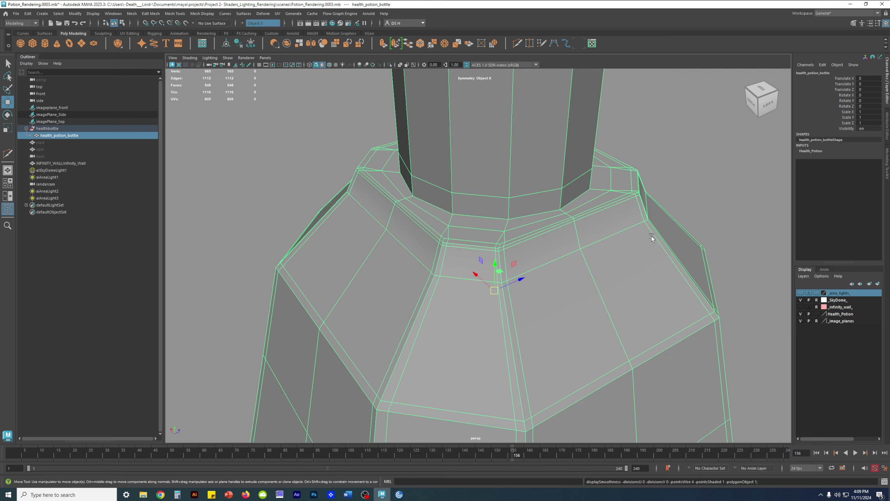
pyautogui.press('3')
pyautogui.keyDown('alt'); pyautogui.moveTo(644, 234); pyautogui.dragTo(597, 222); pyautogui.keyUp('alt')
pyautogui.click(682, 207)
pyautogui.keyDown('alt'); pyautogui.moveTo(682, 207); pyautogui.dragTo(631, 234, button='middle'); pyautogui.keyUp('alt')
pyautogui.keyDown('alt'); pyautogui.moveTo(631, 234); pyautogui.dragTo(500, 290); pyautogui.keyUp('alt')
pyautogui.click(494, 290)
pyautogui.press('1')
pyautogui.press('3')
pyautogui.click(650, 267)
pyautogui.keyDown('alt'); pyautogui.moveTo(649, 267); pyautogui.dragTo(471, 228); pyautogui.keyUp('alt')
pyautogui.keyDown('alt'); pyautogui.moveTo(555, 242); pyautogui.dragTo(371, 244, button='right'); pyautogui.keyUp('alt')
pyautogui.keyDown('alt'); pyautogui.moveTo(371, 244); pyautogui.dragTo(356, 274); pyautogui.keyUp('alt')
# Return the bottle to unsmoothed display and save the scene as a new increment, Potion_Rendering.0004.mb
pyautogui.click(463, 209)
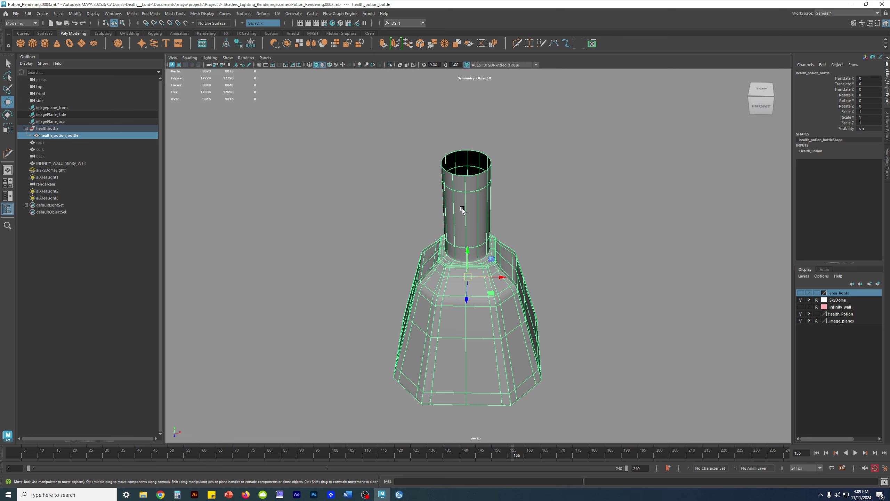
pyautogui.click(500, 228)
pyautogui.click(485, 226)
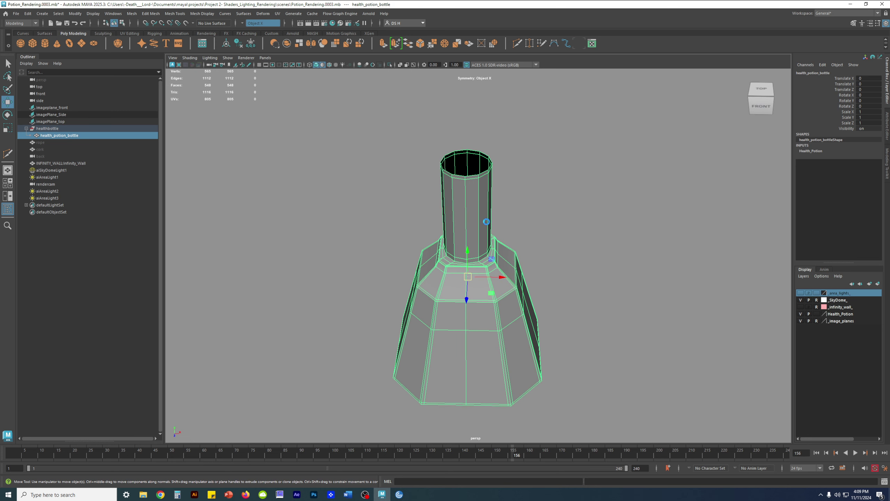
# Bring the underside of the bottle into view and enable multisample anti-aliasing in the viewport
pyautogui.keyDown('alt'); pyautogui.moveTo(508, 212); pyautogui.dragTo(489, 246); pyautogui.keyUp('alt')
pyautogui.scroll(6, 418, 198)
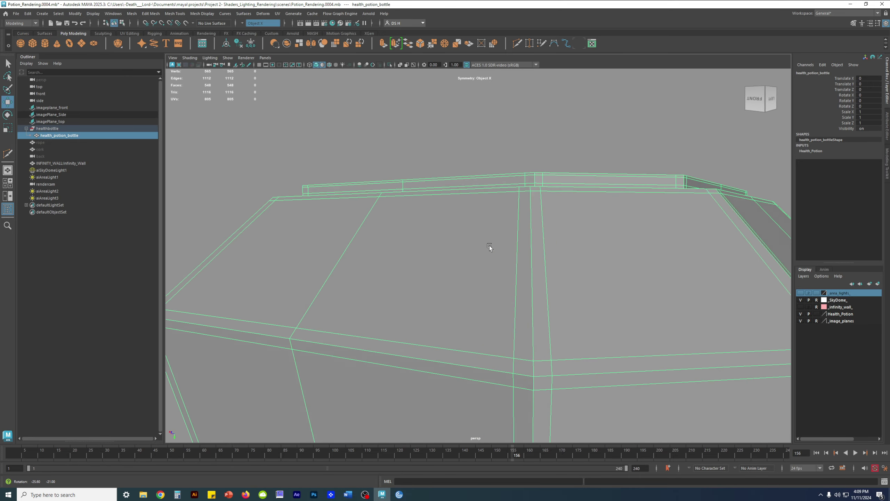
pyautogui.scroll(-5, 490, 245)
pyautogui.keyDown('alt'); pyautogui.moveTo(334, 220); pyautogui.dragTo(463, 273); pyautogui.keyUp('alt')
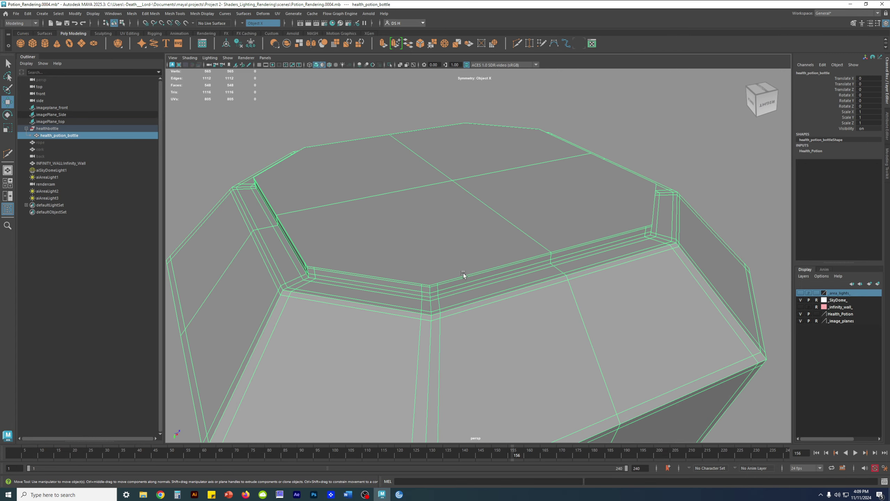
pyautogui.keyDown('alt'); pyautogui.moveTo(435, 246); pyautogui.dragTo(587, 238); pyautogui.keyUp('alt')
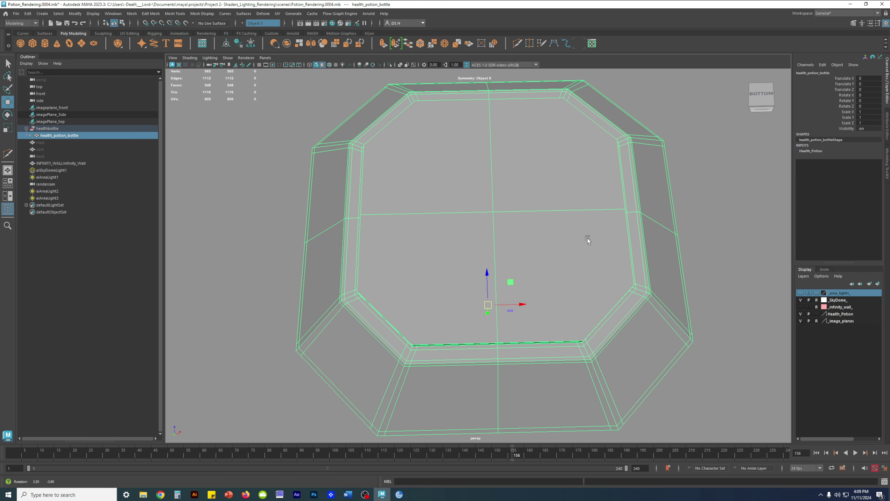
pyautogui.click(373, 64)
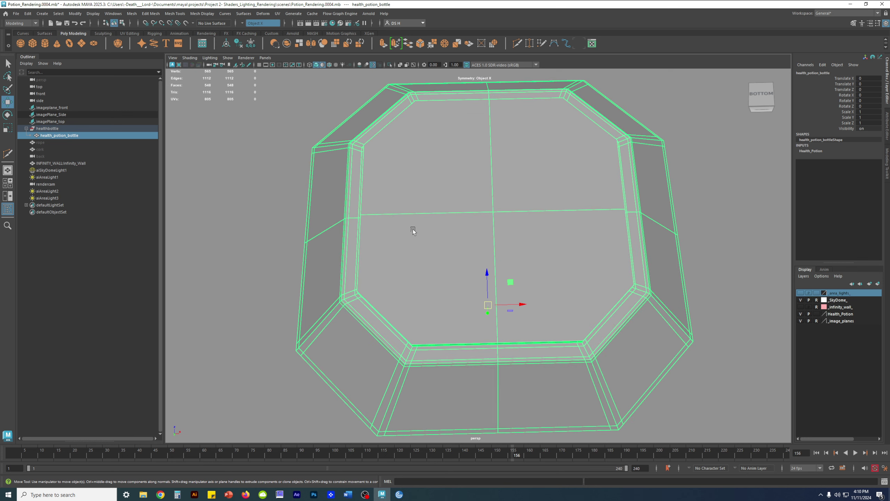
# Activate the Multi-Cut tool on the health potion bottle with its underside in view
pyautogui.keyDown('alt'); pyautogui.moveTo(400, 212); pyautogui.dragTo(435, 171); pyautogui.keyUp('alt')
pyautogui.keyDown('alt'); pyautogui.moveTo(436, 171); pyautogui.dragTo(499, 219, button='right'); pyautogui.keyUp('alt')
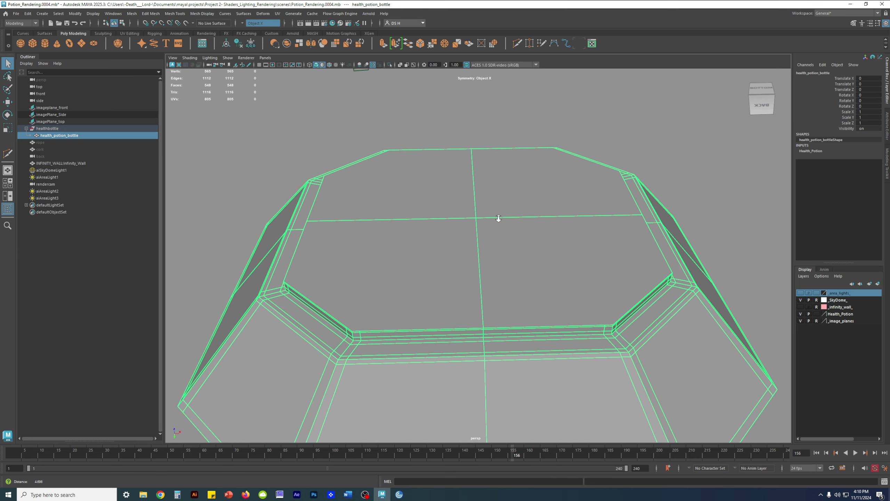
pyautogui.keyDown('shift'); pyautogui.rightClick(424, 180); pyautogui.keyUp('shift')
pyautogui.keyDown('shift'); pyautogui.moveTo(422, 180); pyautogui.dragTo(383, 181, button='right'); pyautogui.keyUp('shift')
pyautogui.keyDown('alt'); pyautogui.moveTo(389, 186); pyautogui.dragTo(505, 230); pyautogui.keyUp('alt')
pyautogui.click(374, 235)
pyautogui.keyDown('alt'); pyautogui.moveTo(410, 233); pyautogui.dragTo(596, 228); pyautogui.keyUp('alt')
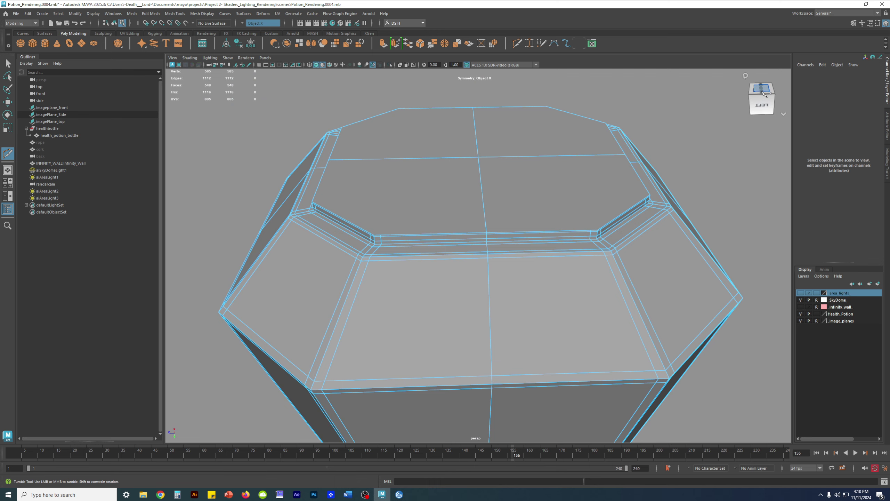
# Examine the base's central faces and the support edges at its corners from the side, the front and directly underneath
pyautogui.moveTo(726, 140)
pyautogui.keyDown('alt'); pyautogui.mouseDown()
pyautogui.moveTo(728, 157)
pyautogui.moveTo(722, 133)
pyautogui.moveTo(723, 169)
pyautogui.moveTo(721, 130)
pyautogui.moveTo(724, 158)
pyautogui.moveTo(724, 140)
pyautogui.mouseUp(); pyautogui.keyUp('alt')
pyautogui.keyDown('alt'); pyautogui.moveTo(641, 158); pyautogui.dragTo(532, 189); pyautogui.keyUp('alt')
pyautogui.keyDown('alt'); pyautogui.moveTo(534, 190); pyautogui.dragTo(471, 202, button='right'); pyautogui.keyUp('alt')
pyautogui.keyDown('alt'); pyautogui.moveTo(507, 199); pyautogui.dragTo(428, 224); pyautogui.keyUp('alt')
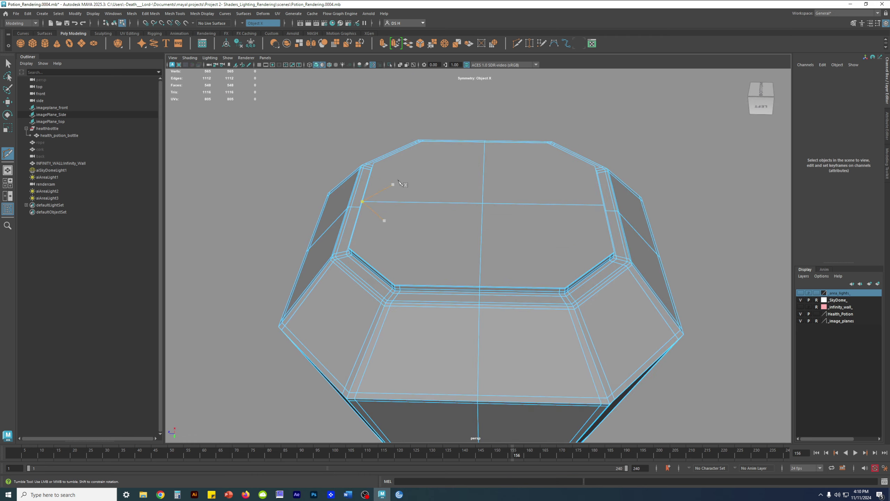
pyautogui.keyDown('alt'); pyautogui.moveTo(644, 191); pyautogui.dragTo(470, 224); pyautogui.keyUp('alt')
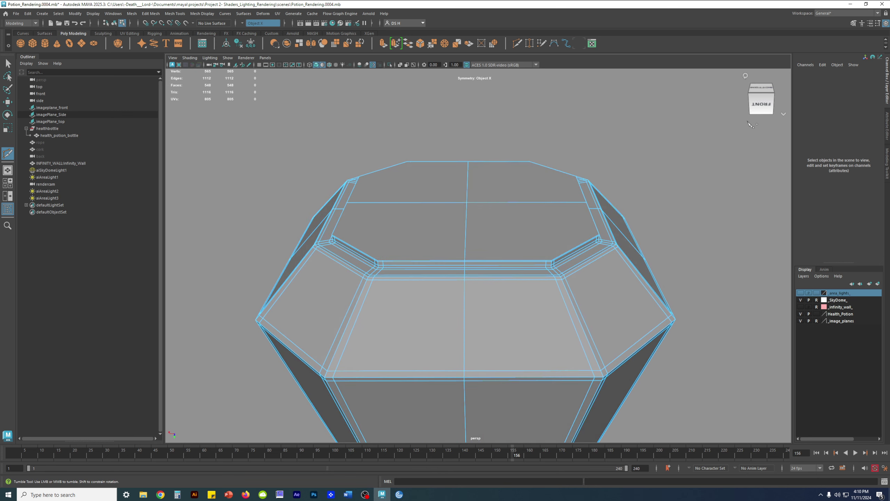
pyautogui.keyDown('alt'); pyautogui.moveTo(760, 115); pyautogui.dragTo(760, 96); pyautogui.keyUp('alt')
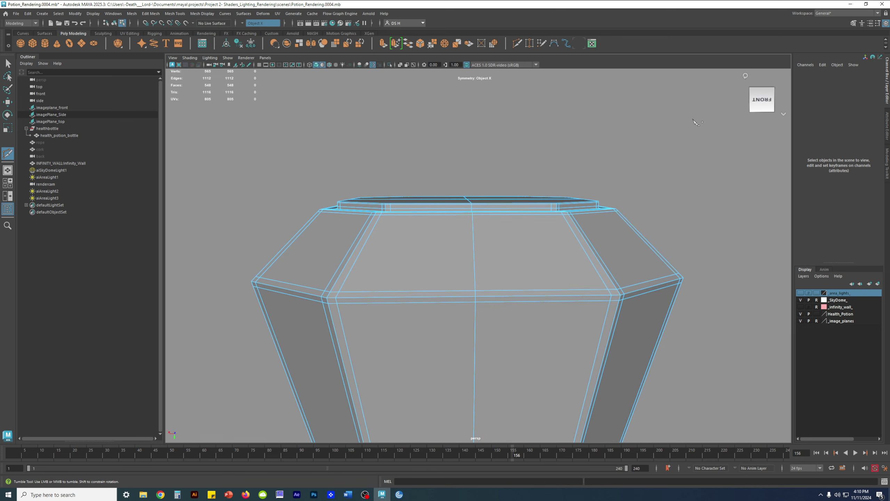
pyautogui.keyDown('alt'); pyautogui.moveTo(694, 120); pyautogui.dragTo(704, 156); pyautogui.keyUp('alt')
pyautogui.keyDown('alt'); pyautogui.moveTo(637, 149); pyautogui.dragTo(543, 195); pyautogui.keyUp('alt')
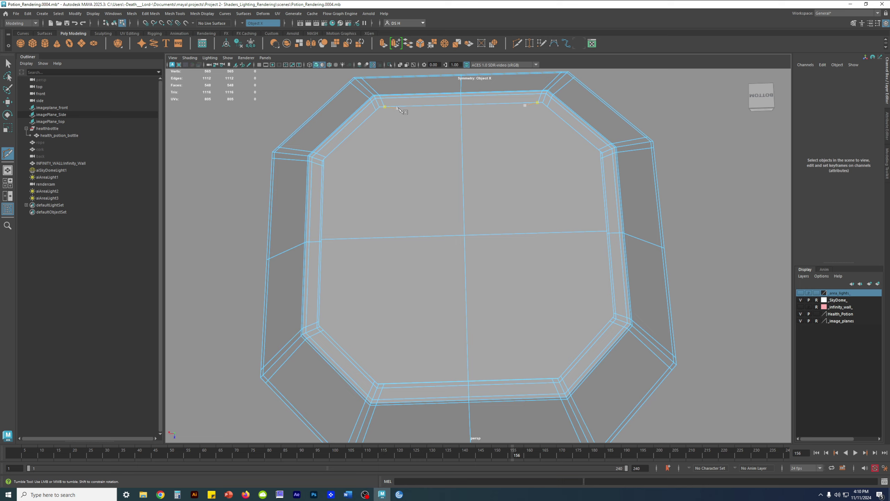
pyautogui.moveTo(406, 130)
pyautogui.keyDown('alt'); pyautogui.mouseDown()
pyautogui.moveTo(411, 119)
pyautogui.moveTo(407, 139)
pyautogui.moveTo(428, 139)
pyautogui.moveTo(412, 130)
pyautogui.mouseUp(); pyautogui.keyUp('alt')
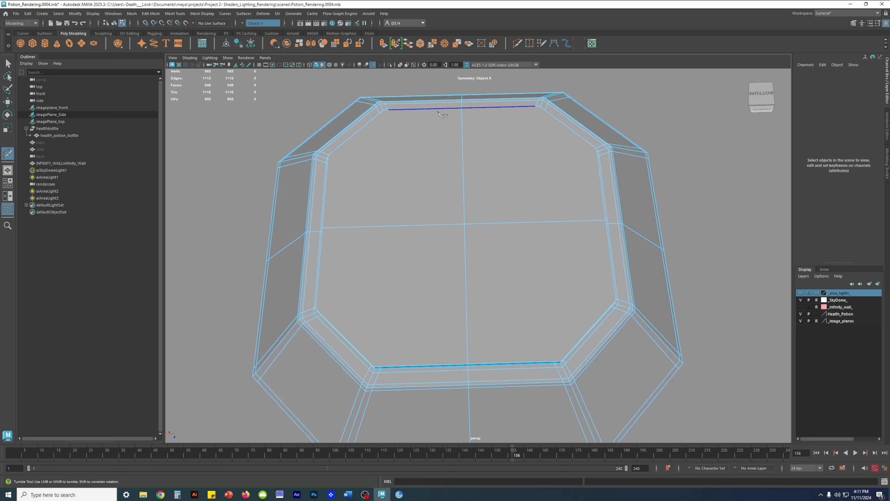
pyautogui.keyDown('alt'); pyautogui.moveTo(435, 114); pyautogui.dragTo(433, 120); pyautogui.keyUp('alt')
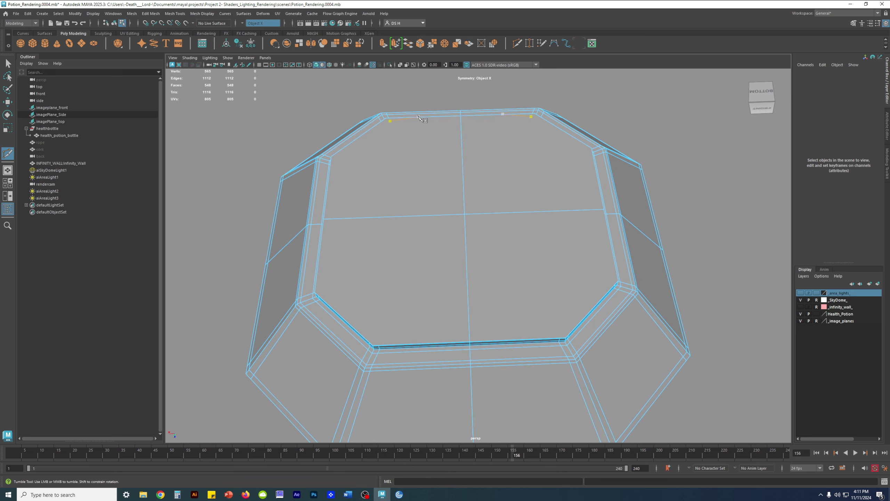
# Cut symmetric lengthwise edges across the base, joining the corner support vertices of the far rim to those of the near rim
pyautogui.click(428, 117)
pyautogui.moveTo(427, 117); pyautogui.dragTo(453, 212)
pyautogui.moveTo(453, 213)
pyautogui.keyDown('alt'); pyautogui.mouseDown(button='right')
pyautogui.moveTo(418, 208)
pyautogui.moveTo(445, 225)
pyautogui.mouseUp(button='right'); pyautogui.keyUp('alt')
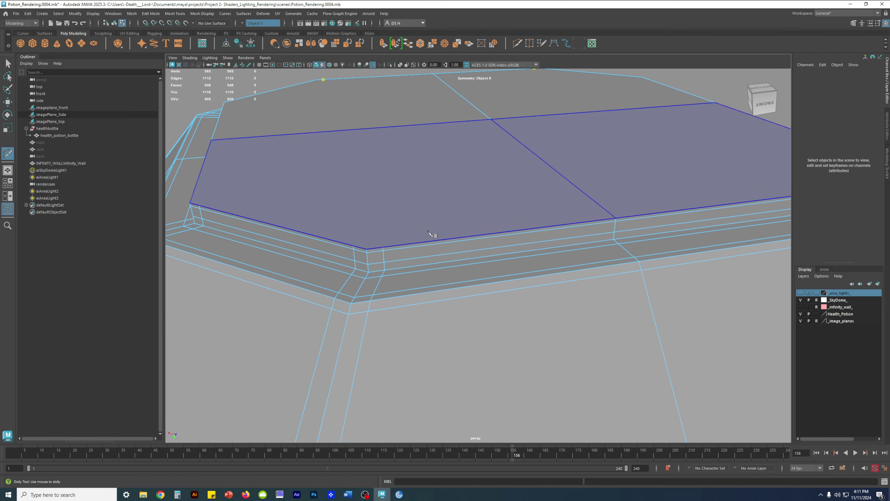
pyautogui.moveTo(415, 245)
pyautogui.keyDown('alt'); pyautogui.mouseDown()
pyautogui.moveTo(419, 255)
pyautogui.moveTo(428, 246)
pyautogui.mouseUp(); pyautogui.keyUp('alt')
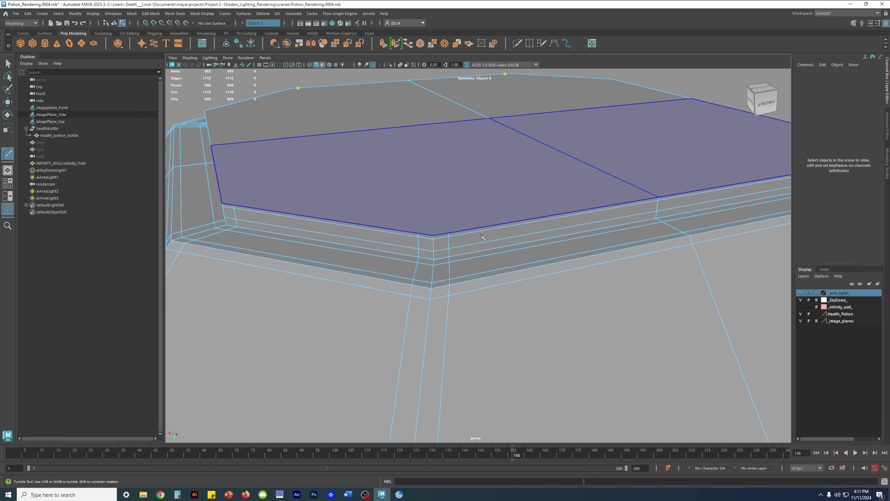
pyautogui.keyDown('alt'); pyautogui.moveTo(408, 120); pyautogui.dragTo(510, 215, button='right'); pyautogui.keyUp('alt')
pyautogui.moveTo(452, 275)
pyautogui.keyDown('alt'); pyautogui.mouseDown()
pyautogui.moveTo(449, 296)
pyautogui.moveTo(456, 274)
pyautogui.mouseUp(); pyautogui.keyUp('alt')
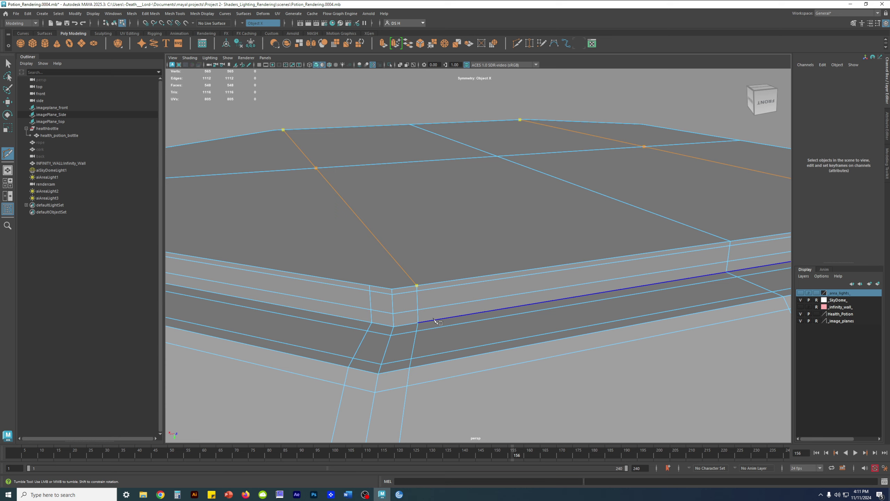
pyautogui.press('w')
# Preview the base smoothed with its new lengthwise edges, and return it to unsmoothed display
pyautogui.keyDown('alt'); pyautogui.moveTo(443, 309); pyautogui.dragTo(304, 249, button='right'); pyautogui.keyUp('alt')
pyautogui.keyDown('alt'); pyautogui.moveTo(305, 249); pyautogui.dragTo(359, 270); pyautogui.keyUp('alt')
pyautogui.keyDown('alt'); pyautogui.moveTo(358, 270); pyautogui.dragTo(484, 280, button='right'); pyautogui.keyUp('alt')
pyautogui.press('3')
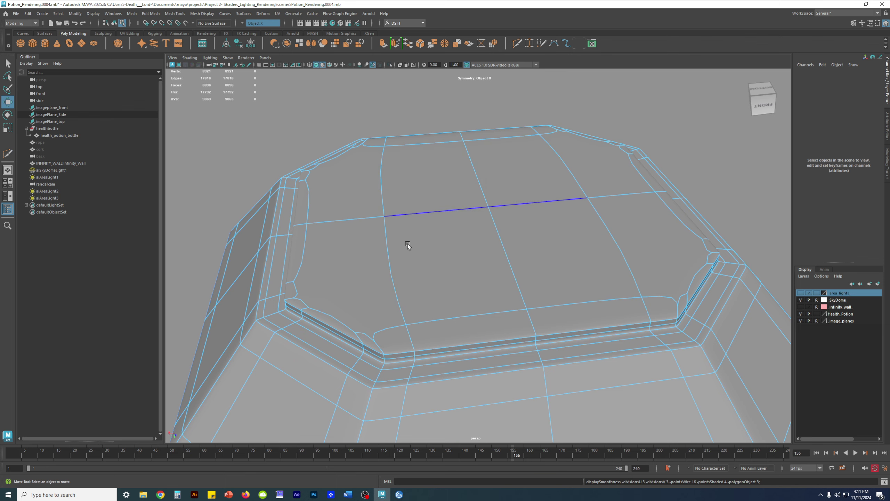
pyautogui.press('1')
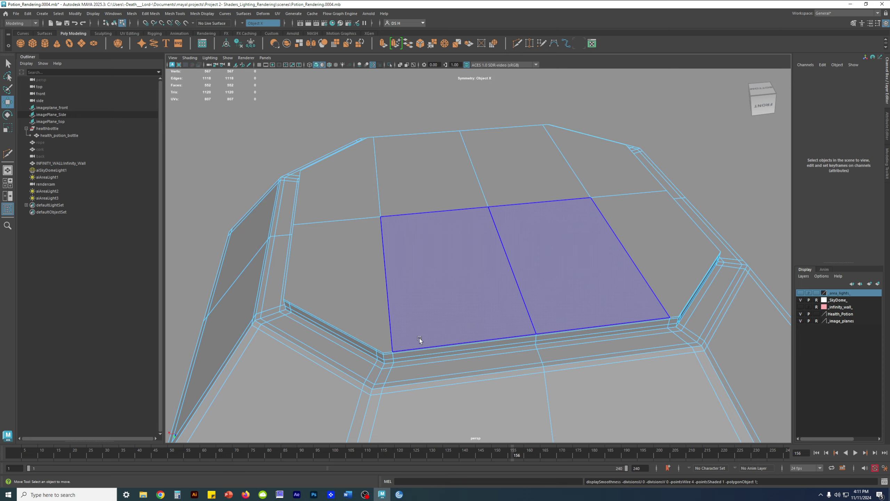
# Select the bottle in object mode and start a symmetric Multi-Cut on the angled rim edge beside the base's near corner
pyautogui.keyDown('alt'); pyautogui.moveTo(416, 274); pyautogui.dragTo(431, 250); pyautogui.keyUp('alt')
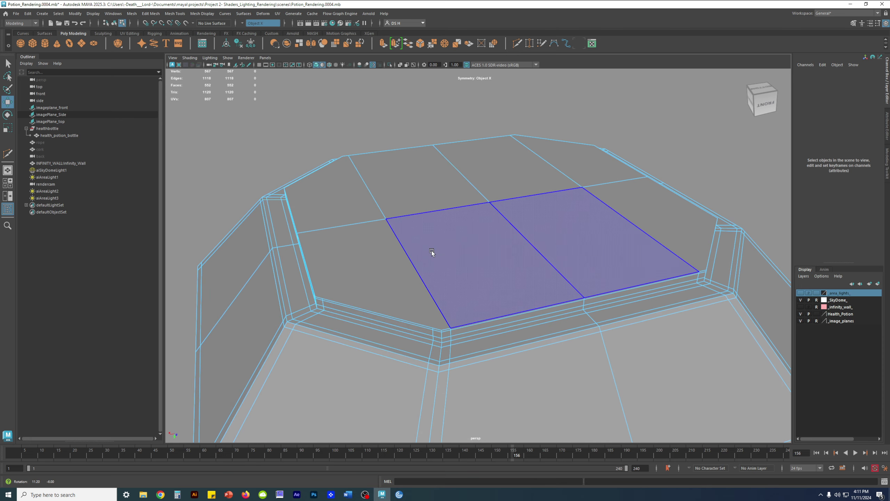
pyautogui.keyDown('alt'); pyautogui.moveTo(425, 302); pyautogui.dragTo(443, 305); pyautogui.keyUp('alt')
pyautogui.keyDown('alt'); pyautogui.moveTo(523, 305); pyautogui.dragTo(415, 272); pyautogui.keyUp('alt')
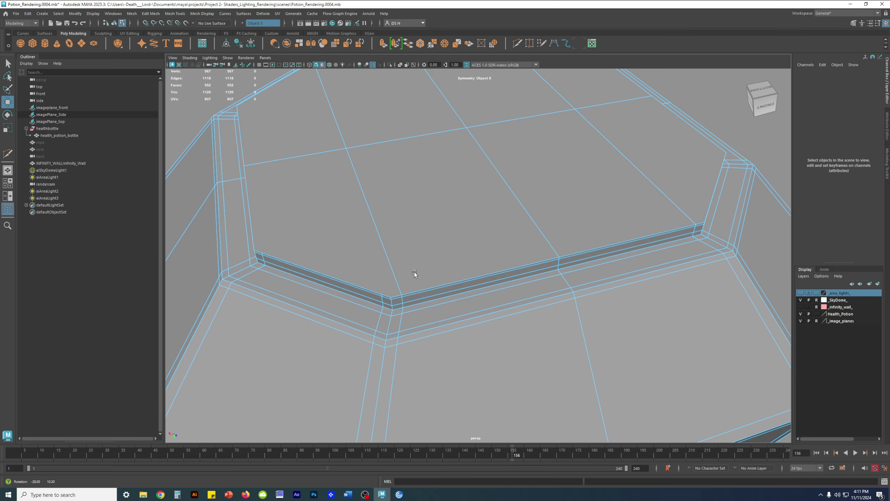
pyautogui.keyDown('alt'); pyautogui.moveTo(415, 271); pyautogui.dragTo(457, 290, button='right'); pyautogui.keyUp('alt')
pyautogui.moveTo(365, 249); pyautogui.dragTo(407, 233, button='right')
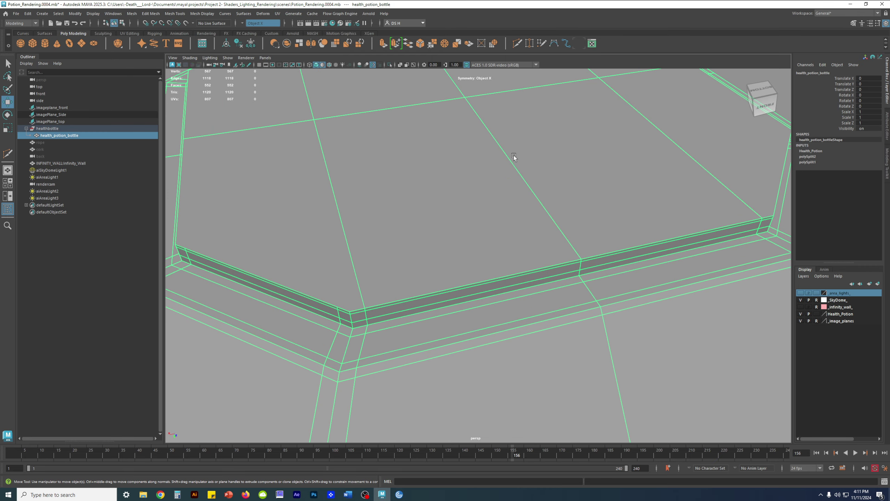
pyautogui.keyDown('shift'); pyautogui.moveTo(431, 180); pyautogui.dragTo(373, 184, button='right'); pyautogui.keyUp('shift')
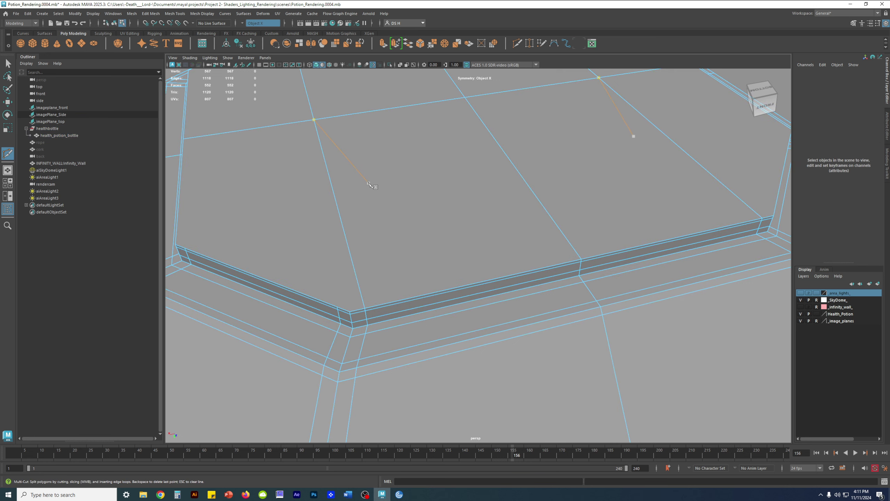
pyautogui.keyDown('alt'); pyautogui.moveTo(367, 190); pyautogui.dragTo(370, 316); pyautogui.keyUp('alt')
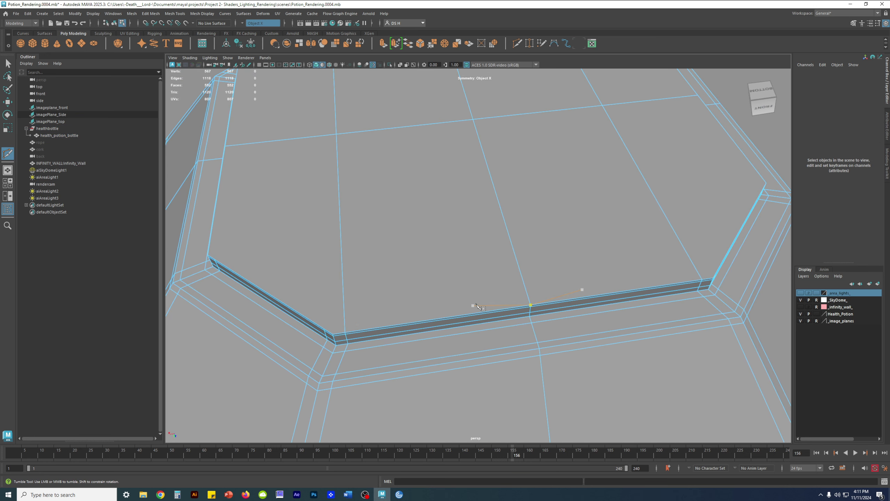
pyautogui.keyDown('alt'); pyautogui.moveTo(371, 321); pyautogui.dragTo(467, 313); pyautogui.keyUp('alt')
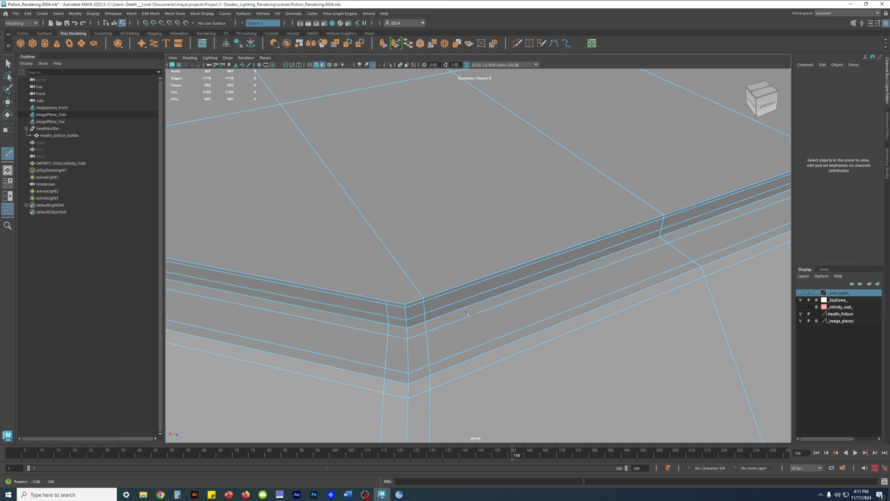
pyautogui.click(364, 297)
pyautogui.keyDown('alt'); pyautogui.moveTo(483, 310); pyautogui.dragTo(546, 304); pyautogui.keyUp('alt')
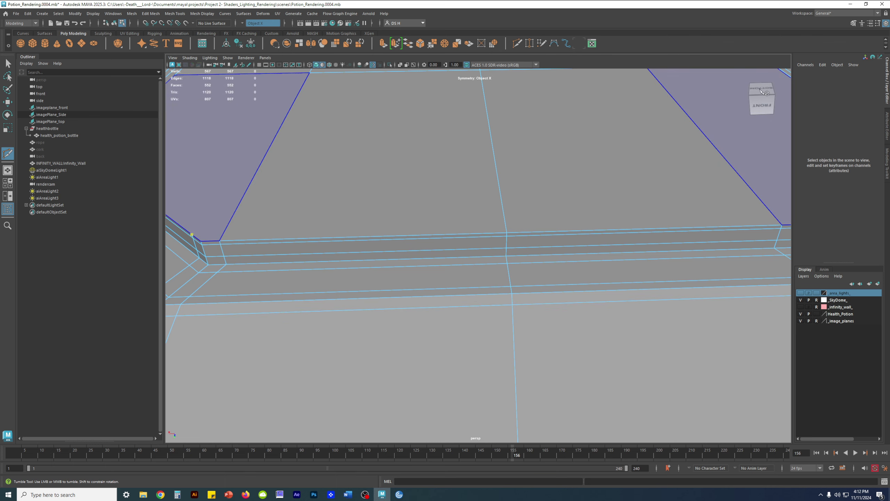
pyautogui.moveTo(636, 166)
pyautogui.keyDown('alt'); pyautogui.mouseDown()
pyautogui.moveTo(616, 219)
pyautogui.moveTo(636, 172)
pyautogui.mouseUp(); pyautogui.keyUp('alt')
pyautogui.keyDown('alt'); pyautogui.moveTo(707, 153); pyautogui.dragTo(463, 247); pyautogui.keyUp('alt')
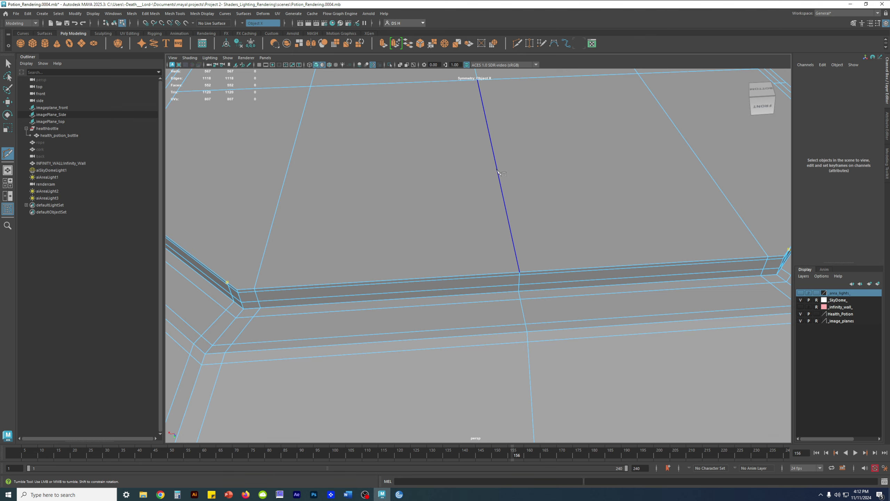
# Run the cut parallel to the base's near rim, across the lengthwise edges to the centre line, and complete it
pyautogui.click(497, 170)
pyautogui.keyDown('shift'); pyautogui.moveTo(498, 171); pyautogui.dragTo(511, 185); pyautogui.keyUp('shift')
pyautogui.keyDown('shift'); pyautogui.moveTo(506, 173); pyautogui.dragTo(515, 206); pyautogui.keyUp('shift')
pyautogui.moveTo(518, 175); pyautogui.dragTo(516, 176)
pyautogui.keyDown('ctrl'); pyautogui.click(532, 259); pyautogui.keyUp('ctrl')
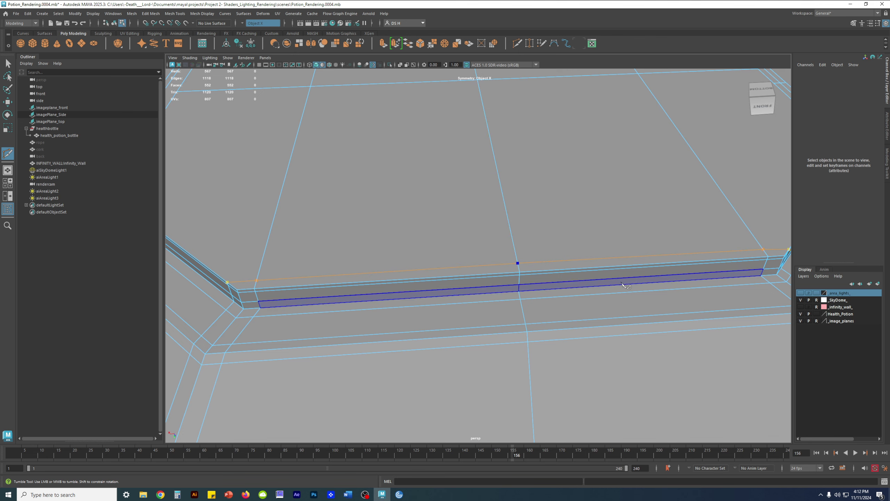
pyautogui.keyDown('alt'); pyautogui.moveTo(621, 334); pyautogui.dragTo(609, 305); pyautogui.keyUp('alt')
pyautogui.keyDown('alt'); pyautogui.moveTo(606, 308); pyautogui.dragTo(564, 326, button='right'); pyautogui.keyUp('alt')
pyautogui.keyDown('alt'); pyautogui.moveTo(565, 326); pyautogui.dragTo(561, 164, button='middle'); pyautogui.keyUp('alt')
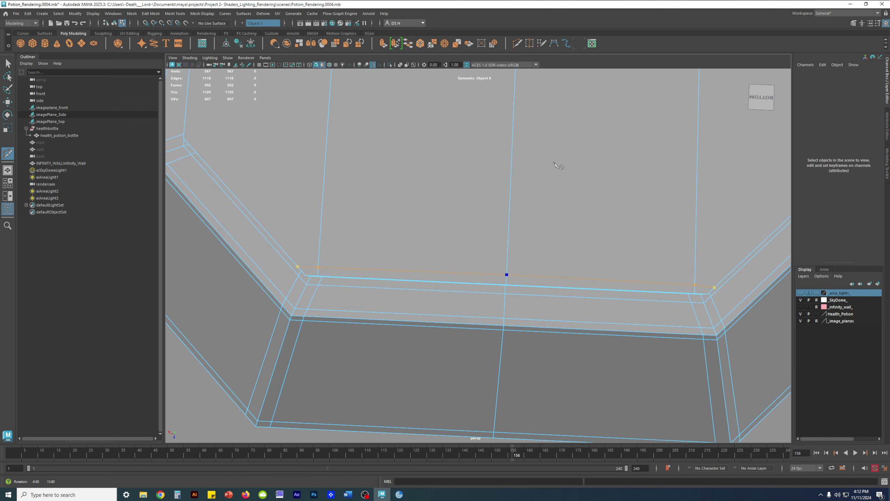
pyautogui.keyDown('alt'); pyautogui.moveTo(560, 153); pyautogui.dragTo(585, 251); pyautogui.keyUp('alt')
pyautogui.scroll(3, 584, 250)
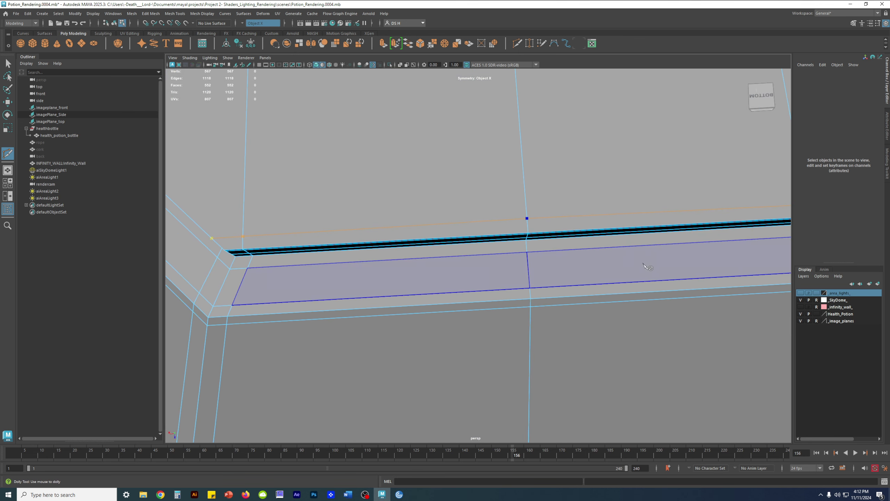
pyautogui.scroll(-7, 456, 217)
pyautogui.keyDown('alt'); pyautogui.moveTo(477, 210); pyautogui.dragTo(509, 199); pyautogui.keyUp('alt')
pyautogui.scroll(1, 509, 200)
pyautogui.scroll(2, 509, 199)
pyautogui.press('w')
# Compare the smoothed and unsmoothed base, and inspect the edge flow toward the opposite rim
pyautogui.keyDown('alt'); pyautogui.moveTo(567, 222); pyautogui.dragTo(454, 208); pyautogui.keyUp('alt')
pyautogui.keyDown('alt'); pyautogui.moveTo(455, 208); pyautogui.dragTo(487, 262, button='middle'); pyautogui.keyUp('alt')
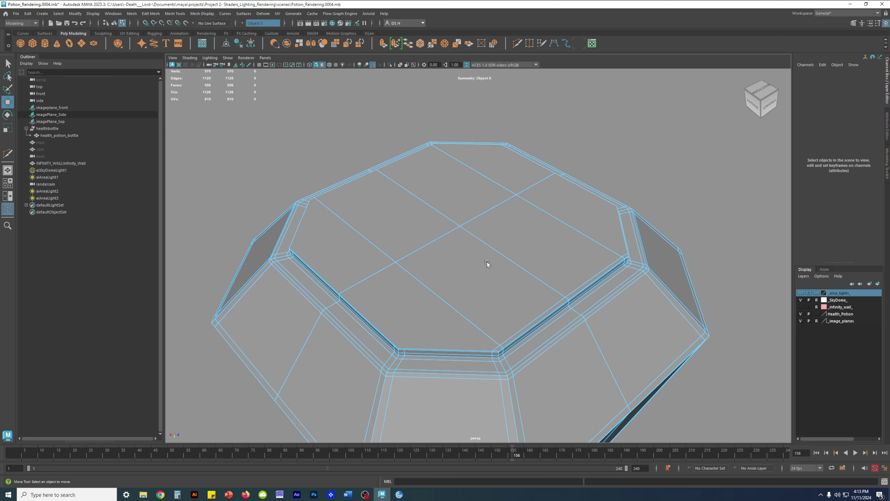
pyautogui.click(478, 256)
pyautogui.press('3')
pyautogui.press('1')
pyautogui.keyDown('alt'); pyautogui.moveTo(454, 255); pyautogui.dragTo(424, 238); pyautogui.keyUp('alt')
pyautogui.click(425, 238)
pyautogui.keyDown('alt'); pyautogui.moveTo(424, 238); pyautogui.dragTo(407, 251, button='middle'); pyautogui.keyUp('alt')
pyautogui.scroll(-2, 405, 226)
pyautogui.scroll(5, 404, 227)
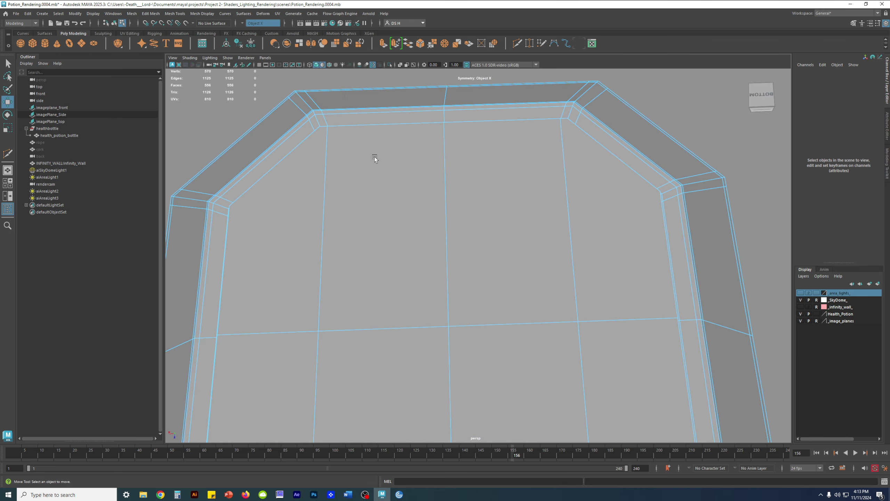
# Restart the Multi-Cut tool on the bottle to work on the opposite rim of its base
pyautogui.keyDown('alt'); pyautogui.moveTo(471, 134); pyautogui.dragTo(456, 193); pyautogui.keyUp('alt')
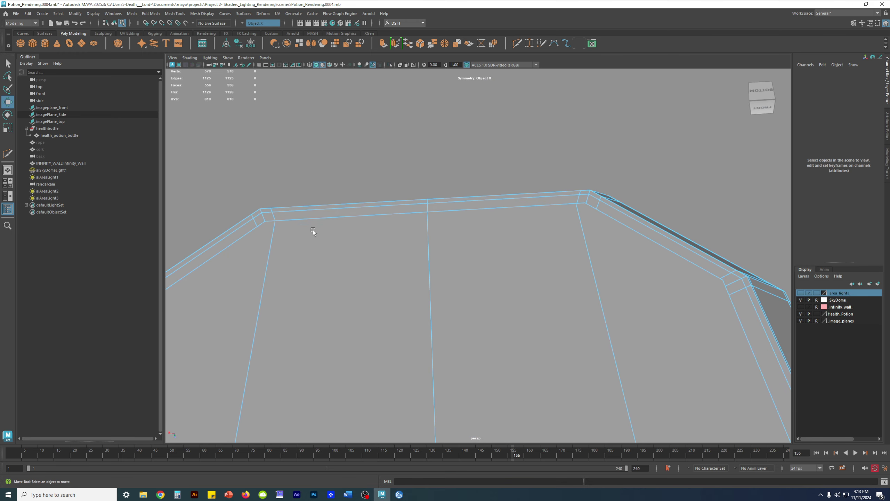
pyautogui.moveTo(313, 232); pyautogui.dragTo(347, 221, button='right')
pyautogui.keyDown('alt'); pyautogui.moveTo(258, 230); pyautogui.dragTo(333, 269); pyautogui.keyUp('alt')
pyautogui.keyDown('shift'); pyautogui.moveTo(340, 232); pyautogui.dragTo(268, 234, button='right'); pyautogui.keyUp('shift')
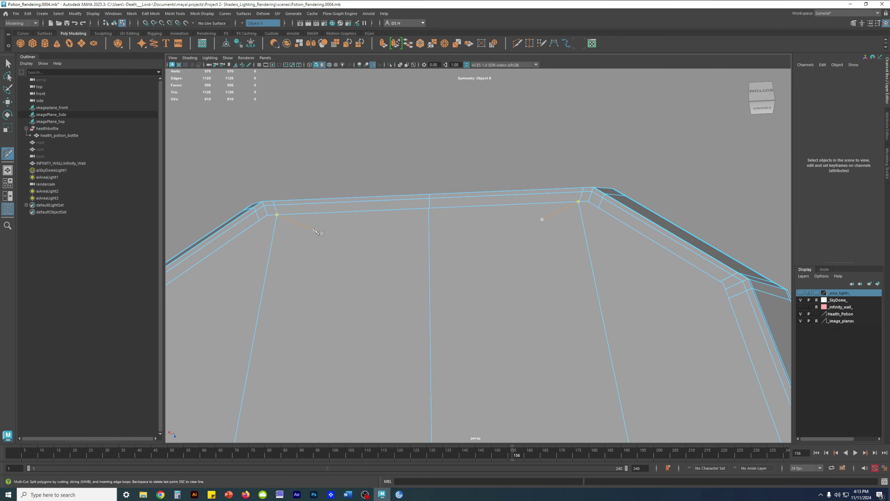
pyautogui.keyDown('alt'); pyautogui.moveTo(270, 228); pyautogui.dragTo(280, 249); pyautogui.keyUp('alt')
pyautogui.keyDown('alt'); pyautogui.moveTo(280, 250); pyautogui.dragTo(419, 195, button='middle'); pyautogui.keyUp('alt')
pyautogui.keyDown('alt'); pyautogui.moveTo(419, 195); pyautogui.dragTo(527, 243); pyautogui.keyUp('alt')
pyautogui.keyDown('alt'); pyautogui.moveTo(526, 242); pyautogui.dragTo(467, 214, button='middle'); pyautogui.keyUp('alt')
pyautogui.click(520, 164)
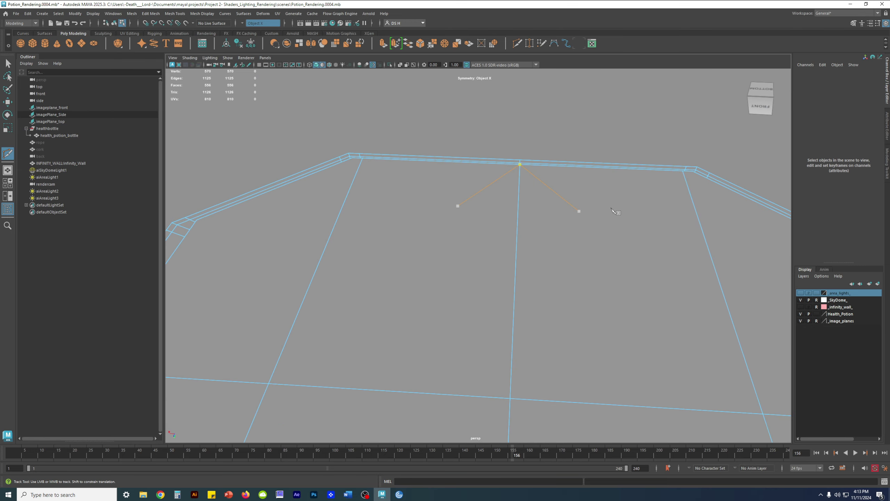
pyautogui.keyDown('alt'); pyautogui.moveTo(580, 216); pyautogui.dragTo(713, 126); pyautogui.keyUp('alt')
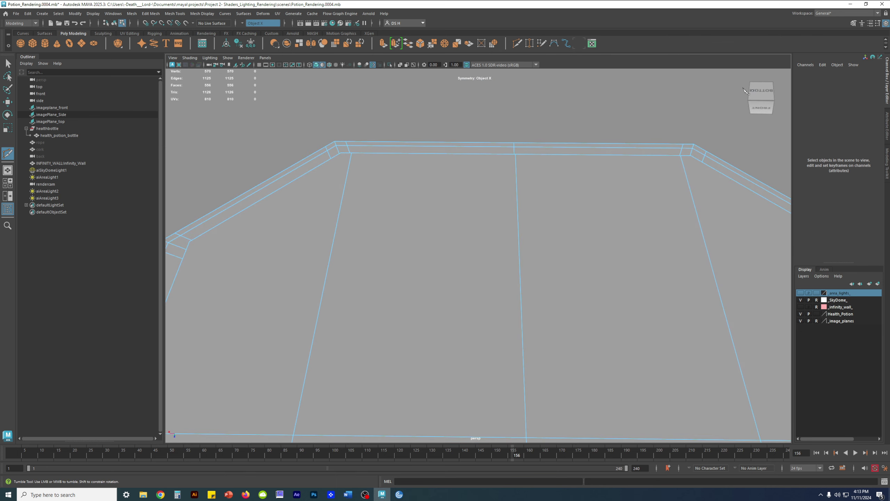
pyautogui.keyDown('alt'); pyautogui.moveTo(368, 228); pyautogui.dragTo(390, 235, button='middle'); pyautogui.keyUp('alt')
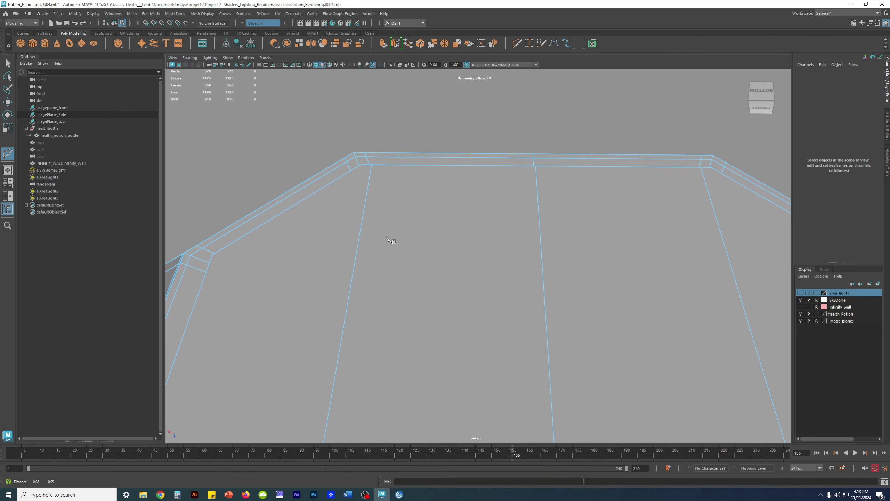
# Cut across the base just inside the opposite rim, symmetrically from the angled rim edge over the lengthwise edge to the centre line
pyautogui.click(317, 190)
pyautogui.moveTo(317, 190); pyautogui.dragTo(314, 190)
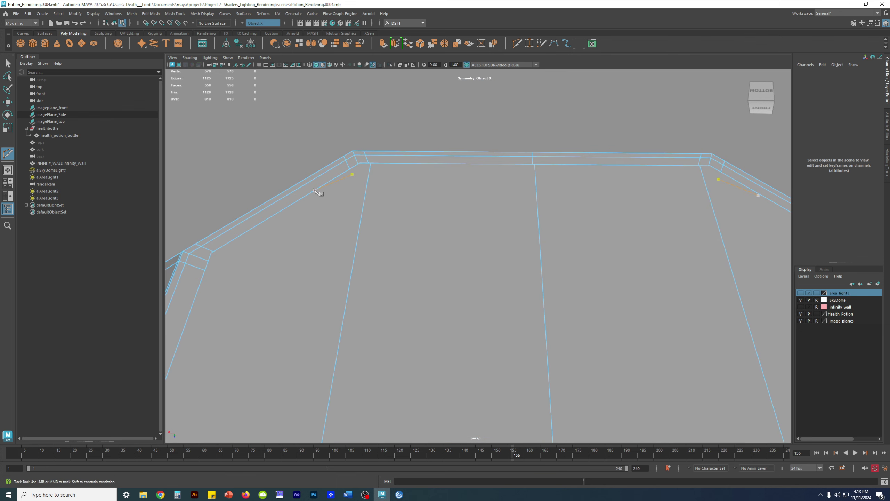
pyautogui.press('ctrl')
pyautogui.press('ctrl')
pyautogui.press('shift')
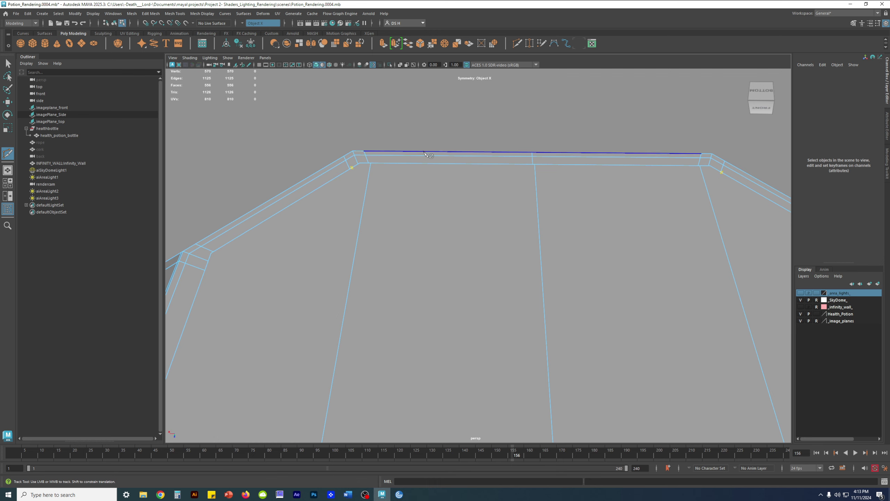
pyautogui.keyDown('alt'); pyautogui.moveTo(534, 209); pyautogui.dragTo(537, 221); pyautogui.keyUp('alt')
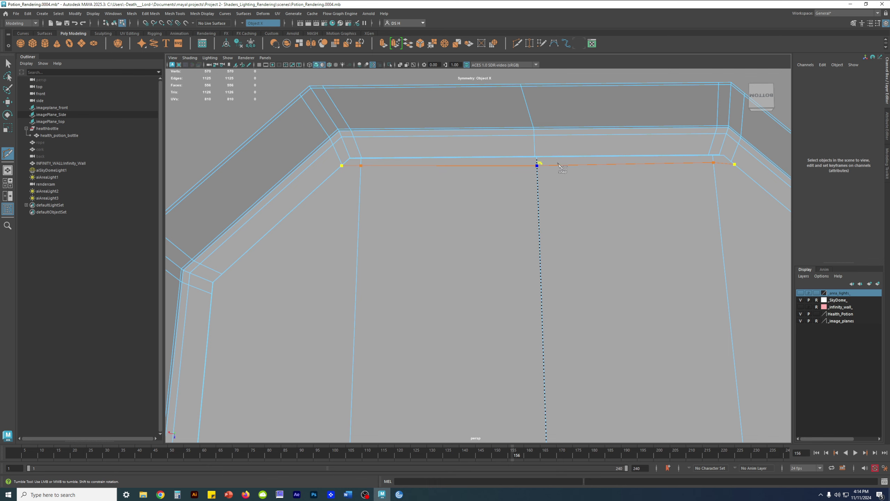
pyautogui.click(535, 167)
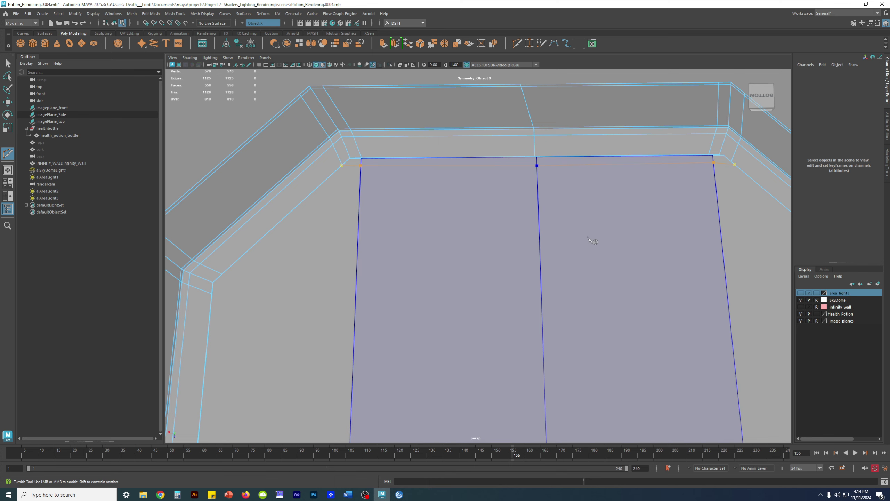
pyautogui.press('q')
# Compare the smoothed and unsmoothed base of the bottle in object mode
pyautogui.keyDown('alt'); pyautogui.moveTo(586, 217); pyautogui.dragTo(491, 199, button='right'); pyautogui.keyUp('alt')
pyautogui.keyDown('alt'); pyautogui.moveTo(491, 198); pyautogui.dragTo(510, 198); pyautogui.keyUp('alt')
pyautogui.press('3')
pyautogui.moveTo(474, 251); pyautogui.dragTo(573, 150, button='right')
pyautogui.keyDown('alt'); pyautogui.moveTo(577, 152); pyautogui.dragTo(435, 258); pyautogui.keyUp('alt')
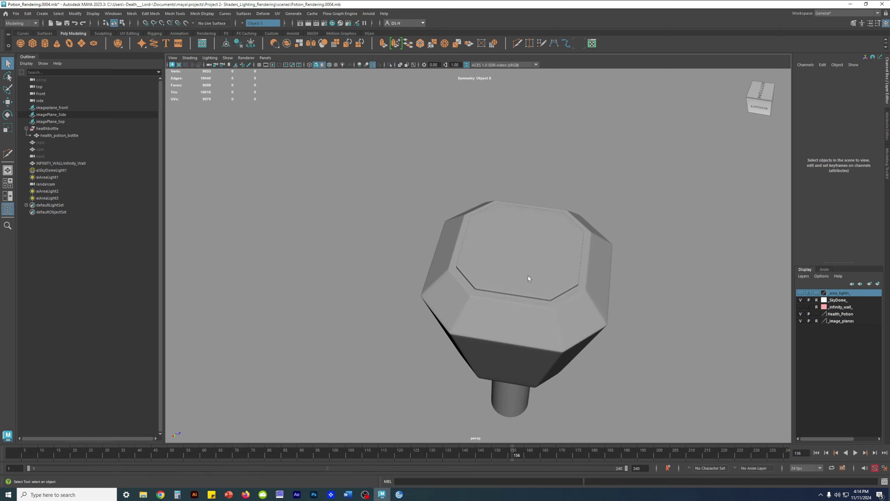
pyautogui.click(516, 270)
pyautogui.scroll(5, 753, 318)
pyautogui.keyDown('alt'); pyautogui.moveTo(754, 319); pyautogui.dragTo(496, 225); pyautogui.keyUp('alt')
pyautogui.press('1')
# Examine the edge flow along the base's side rims and around the corners of its recessed wall
pyautogui.scroll(6, 487, 242)
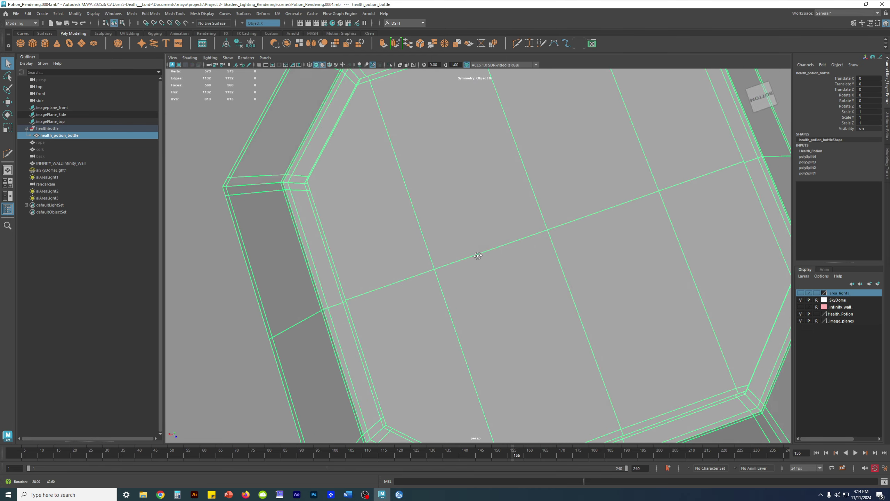
pyautogui.keyDown('alt'); pyautogui.moveTo(383, 187); pyautogui.dragTo(565, 272); pyautogui.keyUp('alt')
pyautogui.keyDown('alt'); pyautogui.moveTo(565, 271); pyautogui.dragTo(498, 191, button='middle'); pyautogui.keyUp('alt')
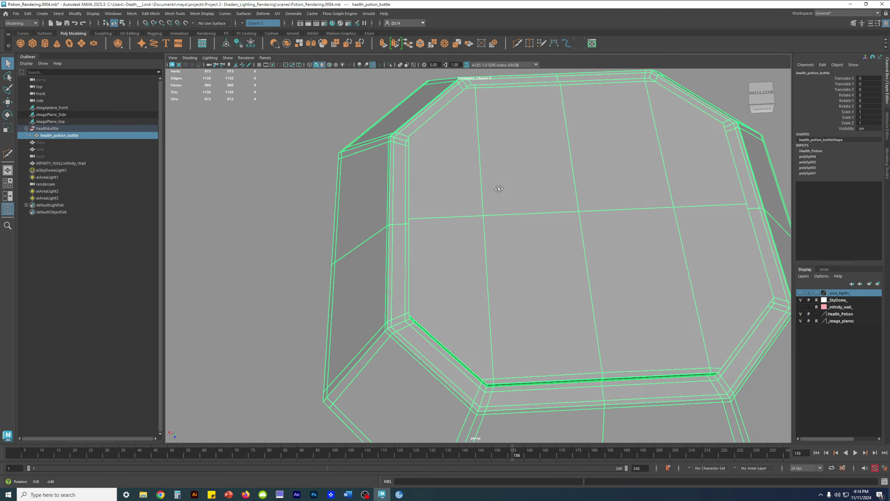
pyautogui.keyDown('alt'); pyautogui.moveTo(499, 191); pyautogui.dragTo(537, 171); pyautogui.keyUp('alt')
pyautogui.keyDown('alt'); pyautogui.moveTo(536, 171); pyautogui.dragTo(574, 214, button='right'); pyautogui.keyUp('alt')
pyautogui.keyDown('alt'); pyautogui.moveTo(394, 158); pyautogui.dragTo(483, 192); pyautogui.keyUp('alt')
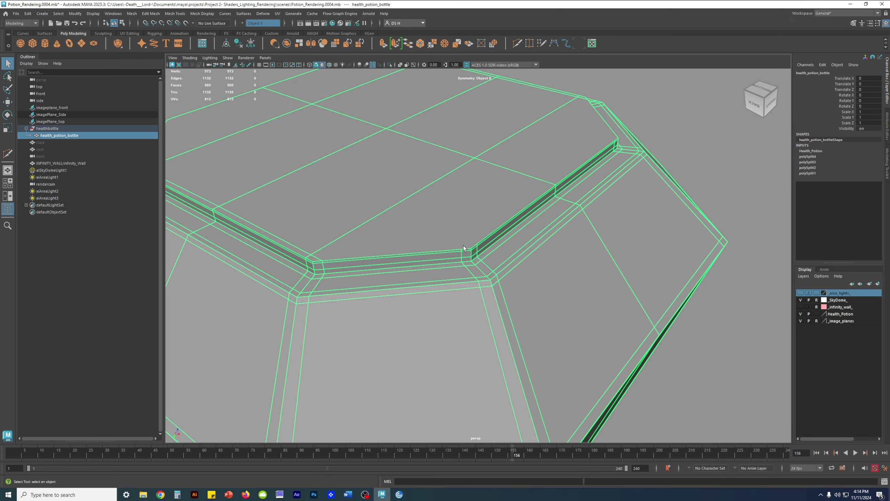
pyautogui.keyDown('alt'); pyautogui.moveTo(614, 137); pyautogui.dragTo(662, 214); pyautogui.keyUp('alt')
pyautogui.keyDown('alt'); pyautogui.moveTo(716, 181); pyautogui.dragTo(740, 151); pyautogui.keyUp('alt')
pyautogui.keyDown('alt'); pyautogui.moveTo(506, 207); pyautogui.dragTo(537, 246, button='middle'); pyautogui.keyUp('alt')
# Cut a symmetric lengthwise support edge just inside the base's side rims, between the angled rim edges at either end, and complete it
pyautogui.keyDown('shift'); pyautogui.moveTo(519, 169); pyautogui.dragTo(434, 168, button='right'); pyautogui.keyUp('shift')
pyautogui.keyDown('alt'); pyautogui.moveTo(488, 141); pyautogui.dragTo(417, 144); pyautogui.keyUp('alt')
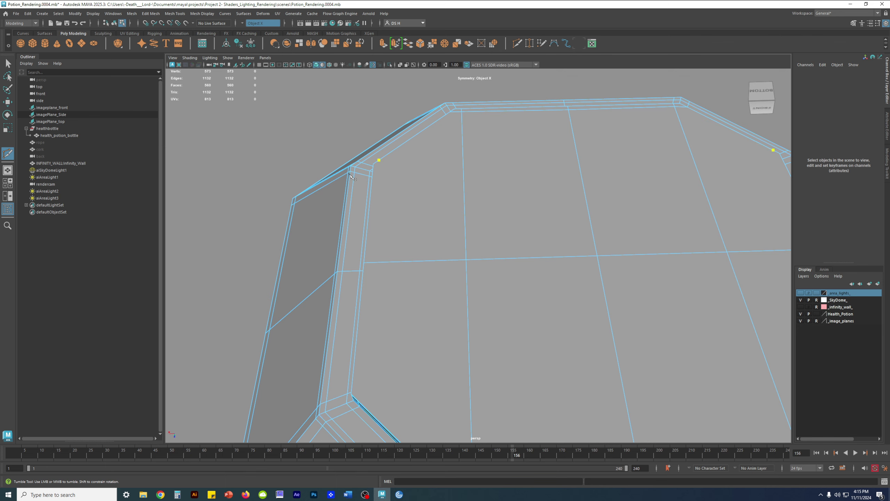
pyautogui.keyDown('alt'); pyautogui.moveTo(423, 250); pyautogui.dragTo(437, 189, button='middle'); pyautogui.keyUp('alt')
pyautogui.keyDown('alt'); pyautogui.moveTo(406, 258); pyautogui.dragTo(399, 239); pyautogui.keyUp('alt')
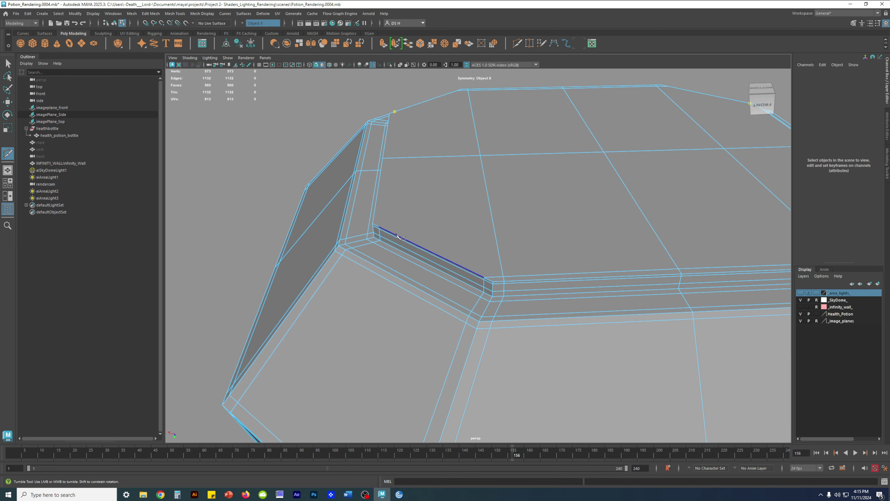
pyautogui.click(408, 241)
pyautogui.press('Return')
pyautogui.press('w')
# Inspect the base's corners, recessed wall and new support edges for places that still need a cut
pyautogui.scroll(-5, 444, 217)
pyautogui.keyDown('alt'); pyautogui.moveTo(404, 207); pyautogui.dragTo(429, 252); pyautogui.keyUp('alt')
pyautogui.keyDown('alt'); pyautogui.moveTo(663, 262); pyautogui.dragTo(524, 211); pyautogui.keyUp('alt')
pyautogui.click(548, 263)
pyautogui.keyDown('alt'); pyautogui.moveTo(525, 211); pyautogui.dragTo(440, 221, button='right'); pyautogui.keyUp('alt')
pyautogui.keyDown('alt'); pyautogui.moveTo(522, 223); pyautogui.dragTo(455, 217, button='middle'); pyautogui.keyUp('alt')
pyautogui.moveTo(456, 218)
pyautogui.keyDown('alt'); pyautogui.mouseDown()
pyautogui.moveTo(532, 235)
pyautogui.moveTo(421, 233)
pyautogui.mouseUp(); pyautogui.keyUp('alt')
pyautogui.moveTo(421, 232); pyautogui.dragTo(456, 202, button='right')
pyautogui.moveTo(456, 203)
pyautogui.keyDown('alt'); pyautogui.mouseDown()
pyautogui.moveTo(417, 155)
pyautogui.moveTo(462, 149)
pyautogui.moveTo(463, 166)
pyautogui.mouseUp(); pyautogui.keyUp('alt')
pyautogui.keyDown('alt'); pyautogui.moveTo(464, 166); pyautogui.dragTo(427, 198, button='right'); pyautogui.keyUp('alt')
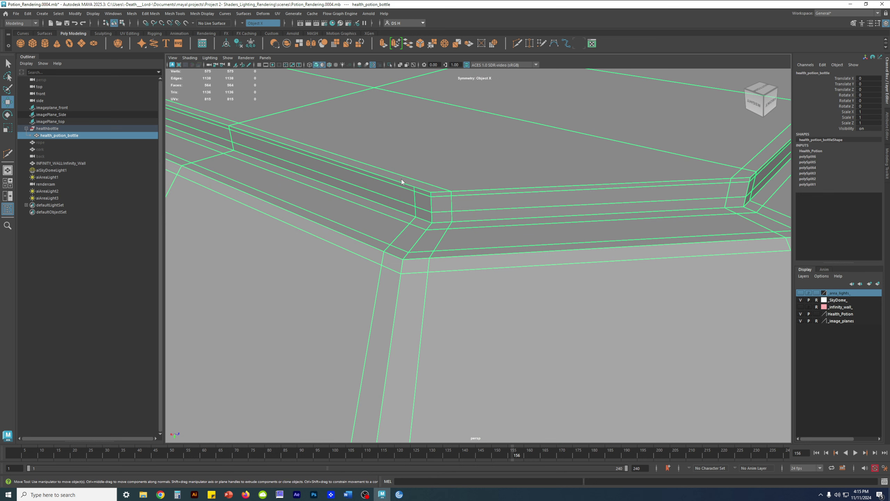
pyautogui.press('F10')
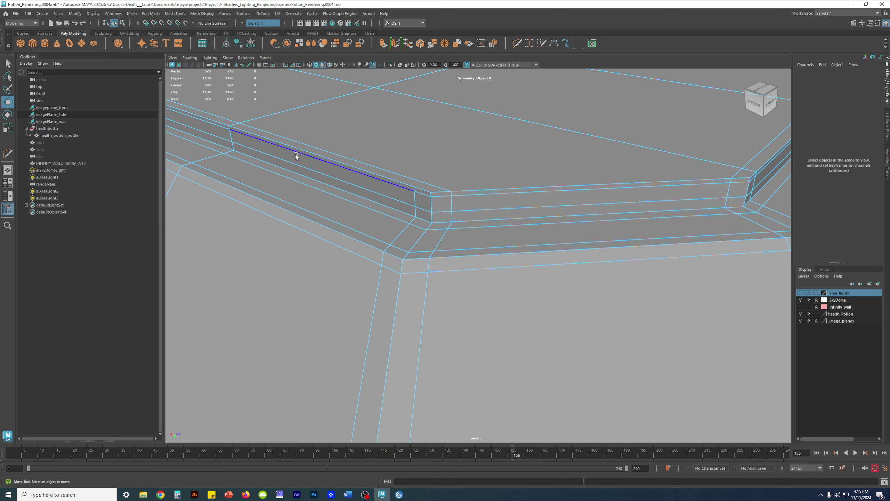
pyautogui.keyDown('alt'); pyautogui.moveTo(564, 167); pyautogui.dragTo(557, 218); pyautogui.keyUp('alt')
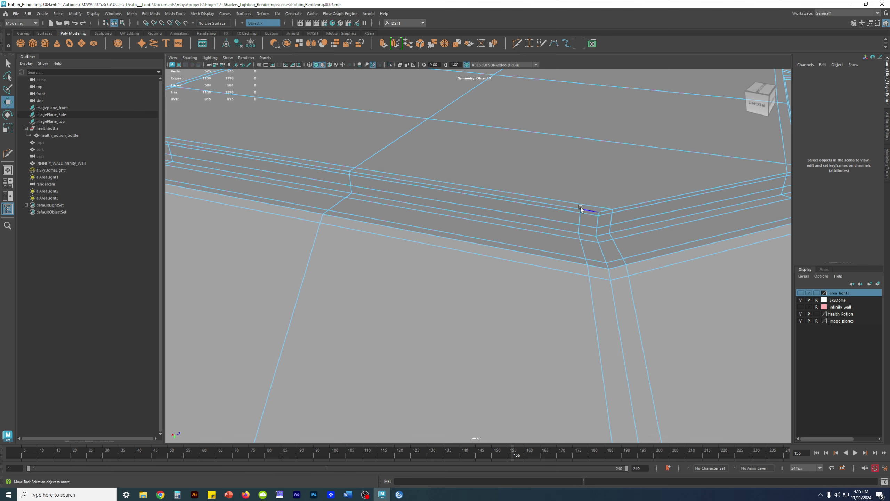
pyautogui.keyDown('alt'); pyautogui.moveTo(580, 207); pyautogui.dragTo(433, 191); pyautogui.keyUp('alt')
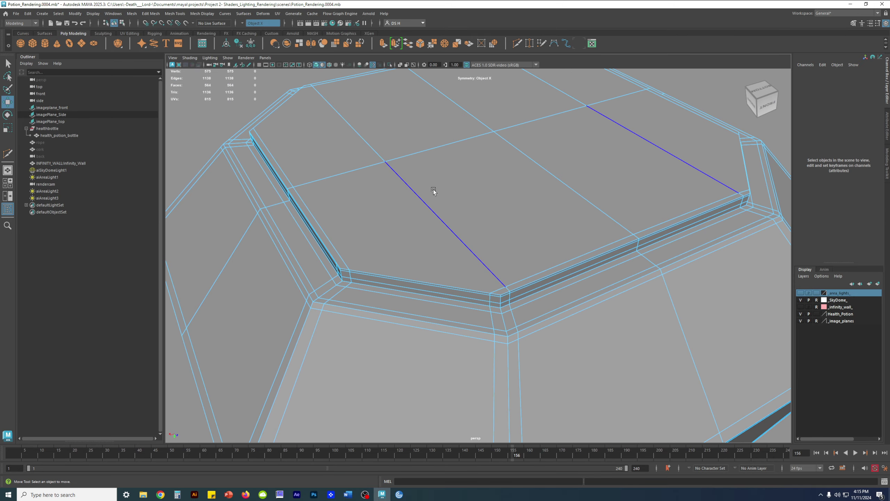
# Start a symmetric Multi-Cut on the base's side rim edge, right beside the corner where it meets the angled rim
pyautogui.moveTo(421, 187); pyautogui.dragTo(392, 169, button='right')
pyautogui.keyDown('alt'); pyautogui.moveTo(392, 169); pyautogui.dragTo(708, 156); pyautogui.keyUp('alt')
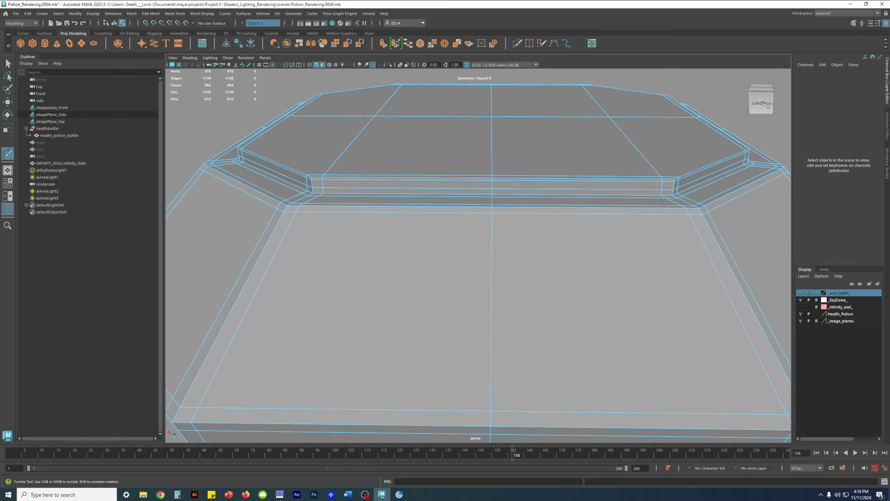
pyautogui.keyDown('alt'); pyautogui.moveTo(765, 102); pyautogui.dragTo(765, 137); pyautogui.keyUp('alt')
pyautogui.keyDown('alt'); pyautogui.moveTo(645, 245); pyautogui.dragTo(578, 242); pyautogui.keyUp('alt')
pyautogui.click(517, 274)
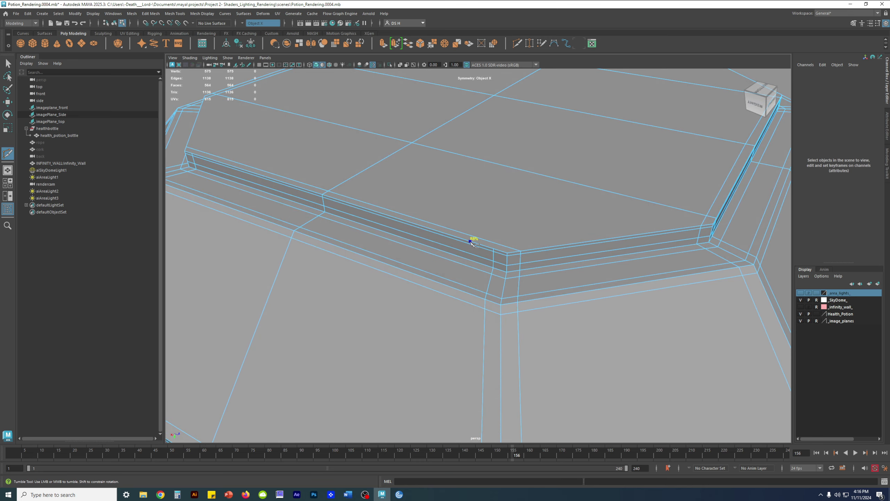
pyautogui.keyDown('alt'); pyautogui.moveTo(718, 257); pyautogui.dragTo(575, 264); pyautogui.keyUp('alt')
pyautogui.click(526, 255)
pyautogui.keyDown('alt'); pyautogui.moveTo(575, 264); pyautogui.dragTo(508, 255, button='right'); pyautogui.keyUp('alt')
pyautogui.keyDown('alt'); pyautogui.moveTo(672, 247); pyautogui.dragTo(603, 232); pyautogui.keyUp('alt')
pyautogui.keyDown('alt'); pyautogui.moveTo(603, 232); pyautogui.dragTo(554, 210, button='right'); pyautogui.keyUp('alt')
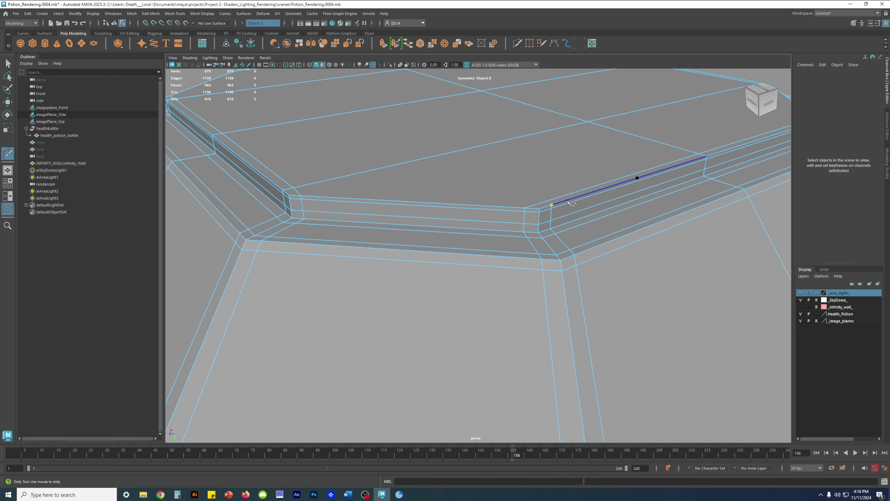
pyautogui.click(551, 205)
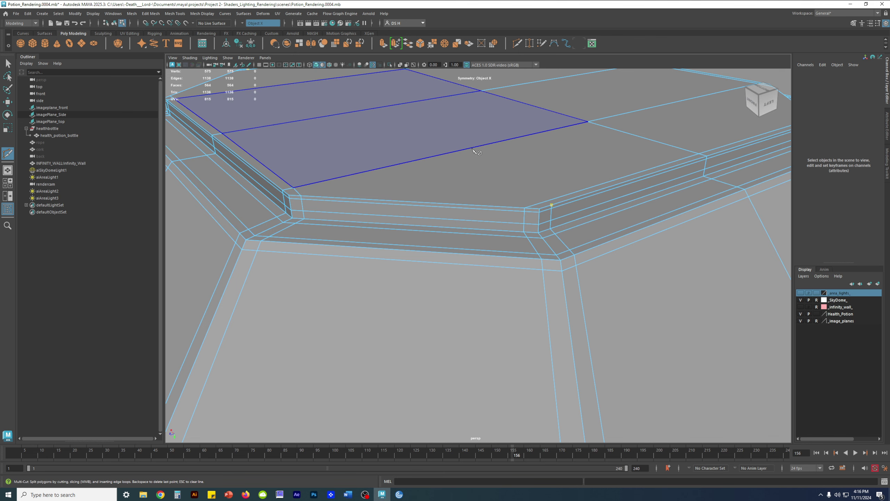
# Run the cut straight across the base, over the lengthwise edges to the centre line, and complete it
pyautogui.keyDown('alt'); pyautogui.moveTo(537, 207); pyautogui.dragTo(526, 224); pyautogui.keyUp('alt')
pyautogui.scroll(-3, 526, 224)
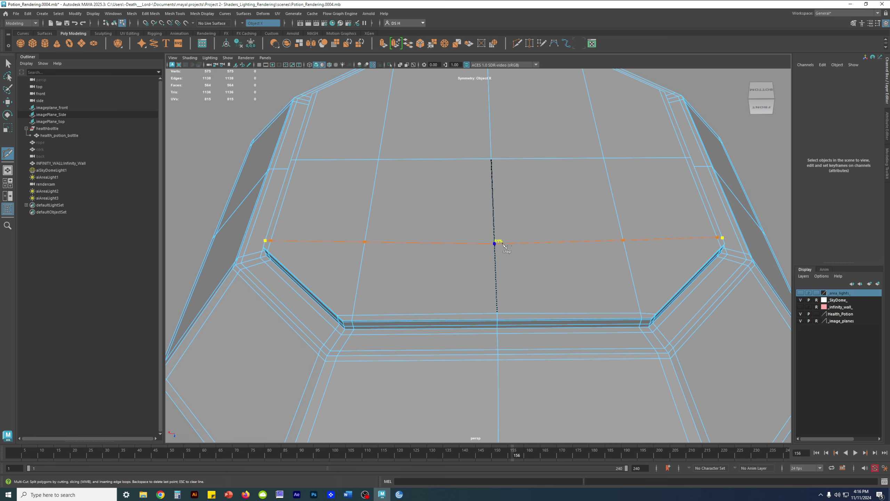
pyautogui.click(455, 242)
pyautogui.scroll(-5, 533, 277)
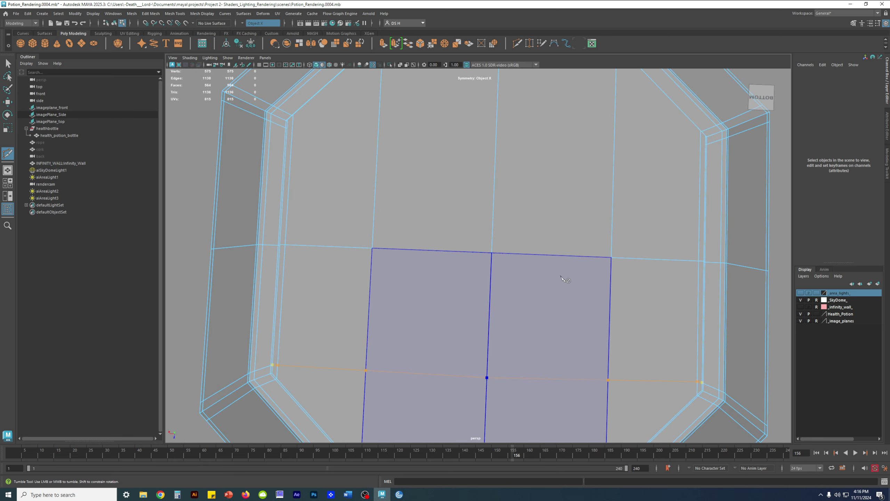
pyautogui.press('w')
# Reselect the bottle and make a matching symmetric cut across the base's other end, from beside the side-rim corner to the centre line
pyautogui.keyDown('alt'); pyautogui.moveTo(538, 184); pyautogui.dragTo(498, 197); pyautogui.keyUp('alt')
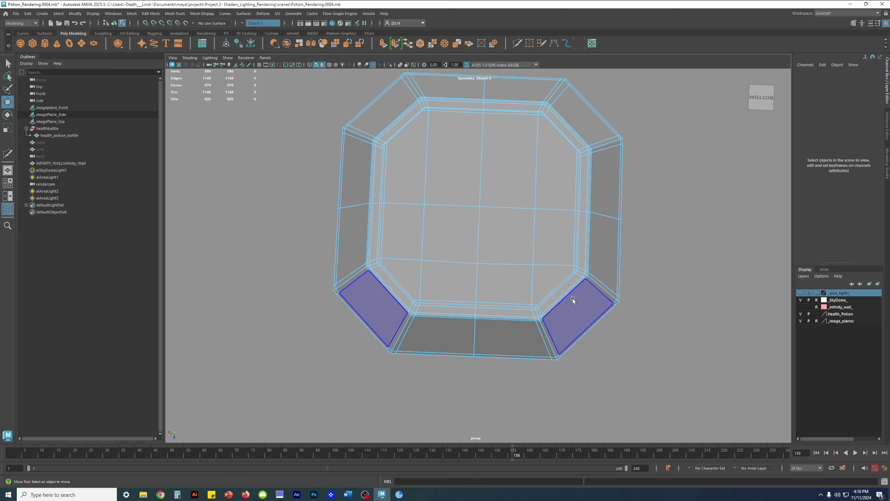
pyautogui.keyDown('alt'); pyautogui.moveTo(523, 249); pyautogui.dragTo(473, 276); pyautogui.keyUp('alt')
pyautogui.keyDown('alt'); pyautogui.moveTo(474, 275); pyautogui.dragTo(633, 302, button='right'); pyautogui.keyUp('alt')
pyautogui.moveTo(424, 234); pyautogui.dragTo(447, 134, button='right')
pyautogui.scroll(-5, 389, 184)
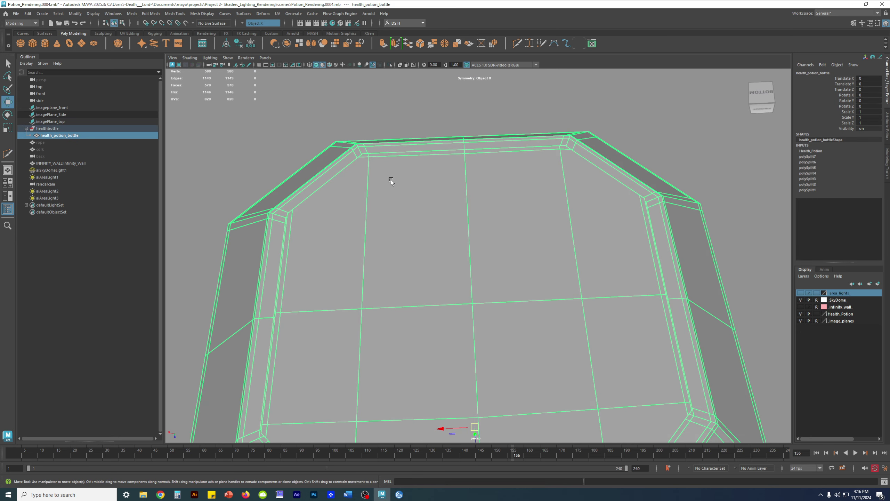
pyautogui.keyDown('shift'); pyautogui.moveTo(392, 179); pyautogui.dragTo(347, 180, button='right'); pyautogui.keyUp('shift')
pyautogui.keyDown('alt'); pyautogui.moveTo(347, 180); pyautogui.dragTo(441, 276); pyautogui.keyUp('alt')
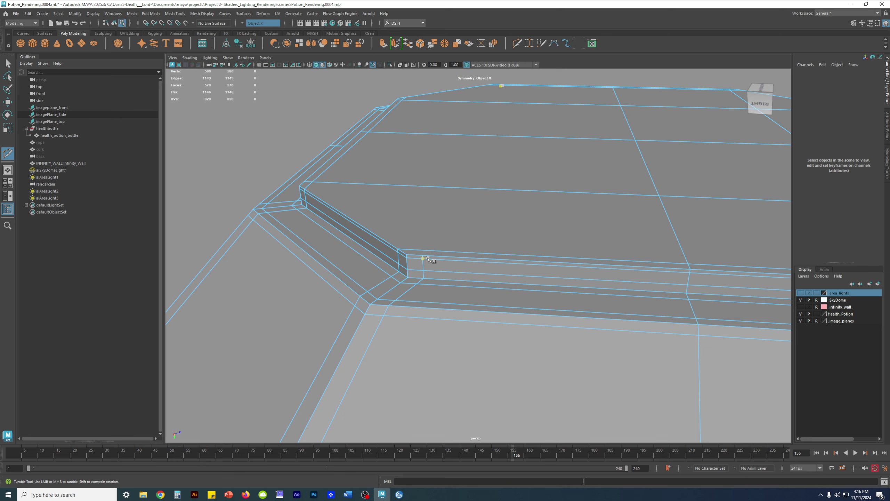
pyautogui.click(446, 257)
pyautogui.keyDown('alt'); pyautogui.moveTo(396, 257); pyautogui.dragTo(754, 127); pyautogui.keyUp('alt')
pyautogui.keyDown('alt'); pyautogui.moveTo(763, 88); pyautogui.dragTo(567, 241); pyautogui.keyUp('alt')
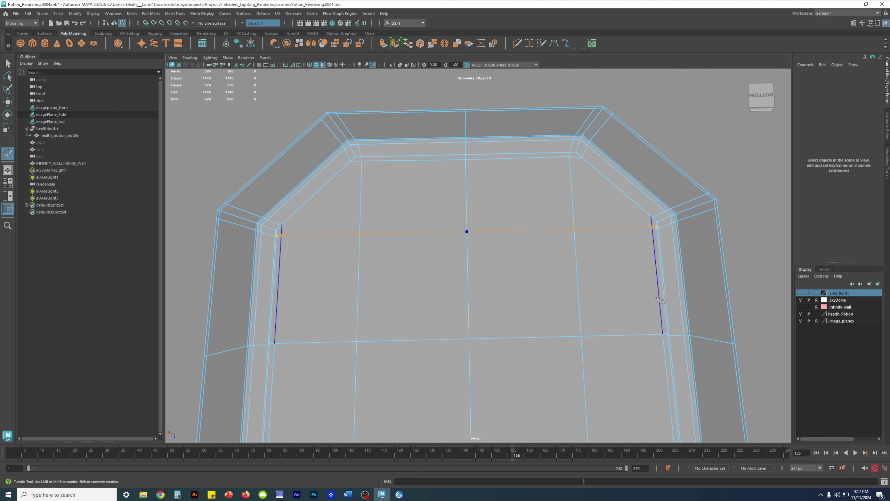
pyautogui.press('q')
# Examine the base's crosswise cuts and the faces at its angled corners from several angles
pyautogui.moveTo(655, 296)
pyautogui.keyDown('alt'); pyautogui.mouseDown(button='right')
pyautogui.moveTo(614, 277)
pyautogui.moveTo(661, 295)
pyautogui.mouseUp(button='right'); pyautogui.keyUp('alt')
pyautogui.keyDown('alt'); pyautogui.moveTo(661, 294); pyautogui.dragTo(474, 262); pyautogui.keyUp('alt')
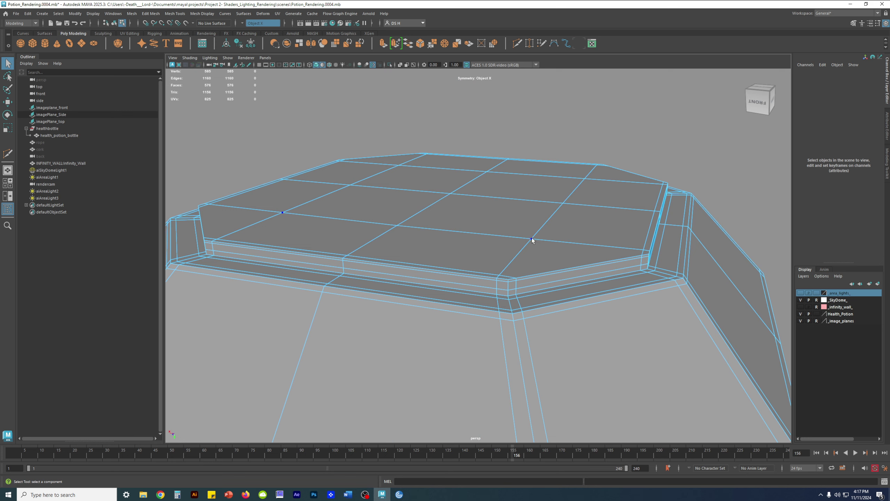
pyautogui.click(514, 276)
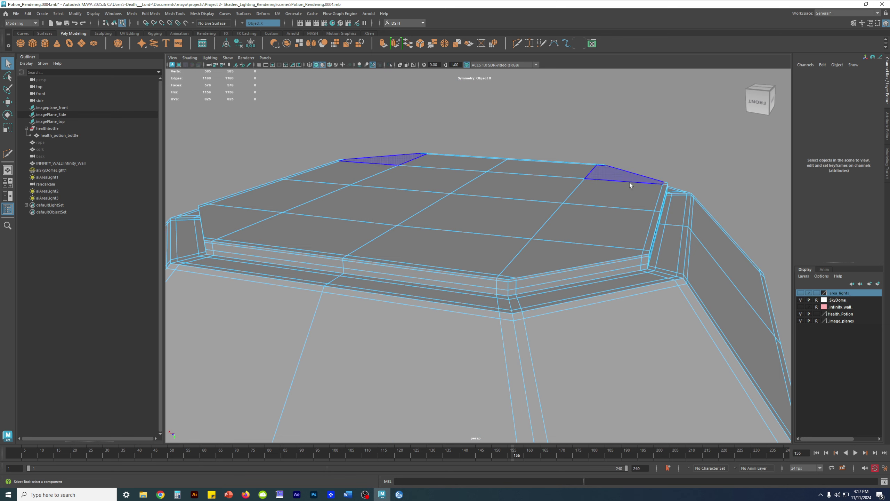
pyautogui.keyDown('alt'); pyautogui.moveTo(652, 238); pyautogui.dragTo(665, 279); pyautogui.keyUp('alt')
pyautogui.keyDown('alt'); pyautogui.moveTo(665, 279); pyautogui.dragTo(491, 273, button='middle'); pyautogui.keyUp('alt')
pyautogui.keyDown('alt'); pyautogui.moveTo(491, 273); pyautogui.dragTo(622, 304, button='right'); pyautogui.keyUp('alt')
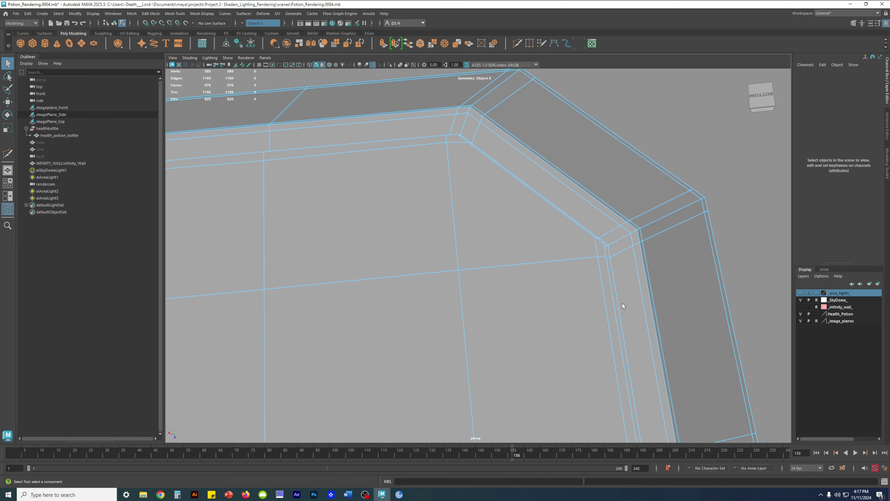
pyautogui.click(763, 99)
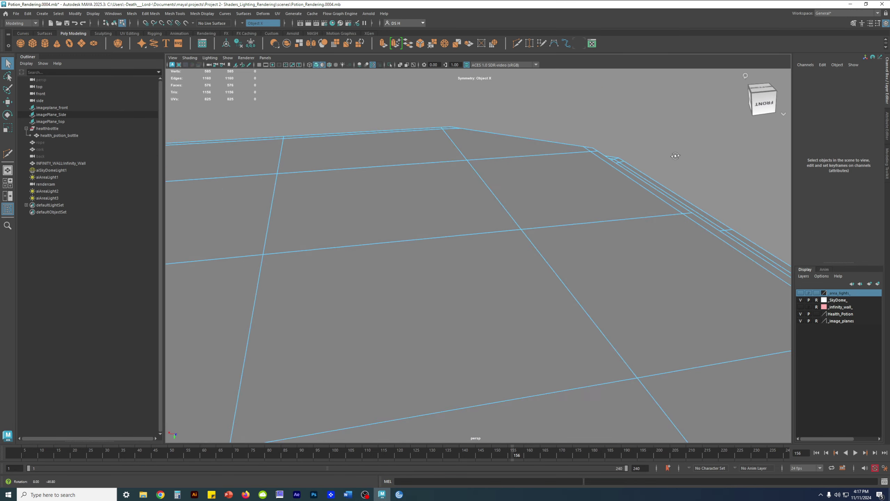
pyautogui.keyDown('alt'); pyautogui.moveTo(730, 124); pyautogui.dragTo(716, 169); pyautogui.keyUp('alt')
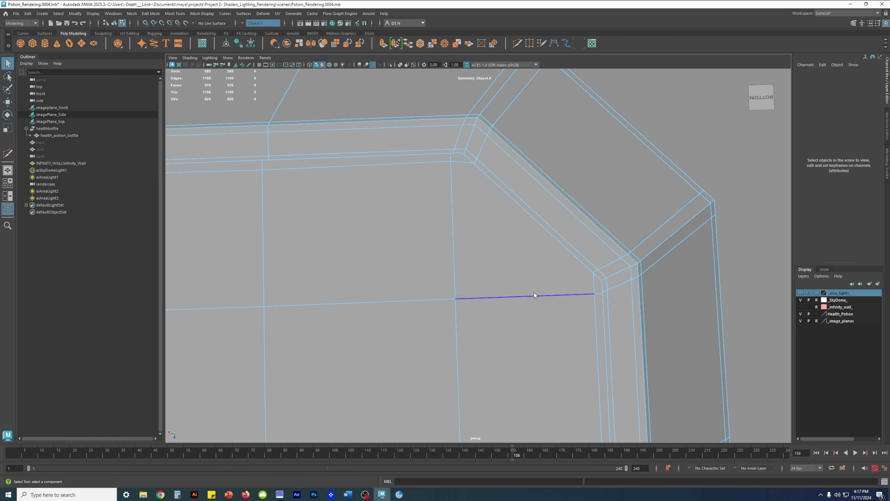
# Try a symmetric Multi-Cut starting at the base's rim corner beside the angled edge
pyautogui.keyDown('shift'); pyautogui.moveTo(445, 190); pyautogui.dragTo(363, 192, button='right'); pyautogui.keyUp('shift')
pyautogui.keyDown('alt'); pyautogui.moveTo(363, 191); pyautogui.dragTo(488, 234); pyautogui.keyUp('alt')
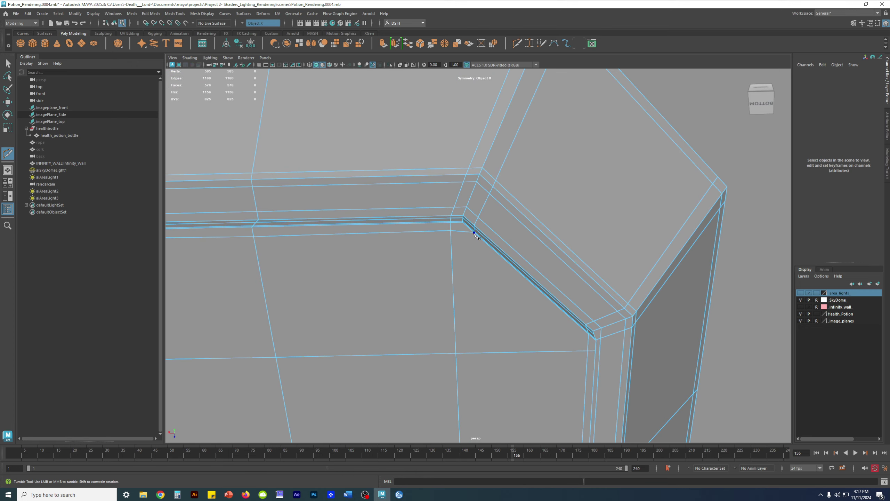
pyautogui.keyDown('alt'); pyautogui.moveTo(479, 374); pyautogui.dragTo(482, 255); pyautogui.keyUp('alt')
pyautogui.keyDown('alt'); pyautogui.moveTo(483, 257); pyautogui.dragTo(559, 361, button='right'); pyautogui.keyUp('alt')
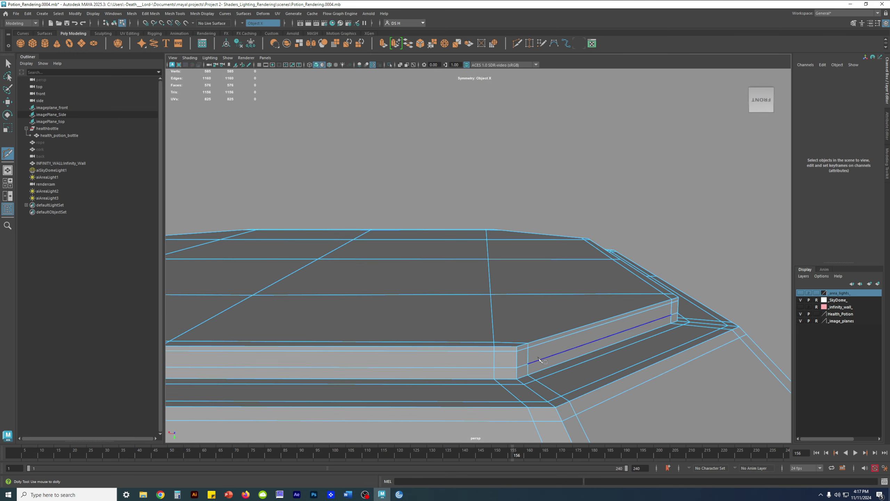
pyautogui.keyDown('alt'); pyautogui.moveTo(543, 334); pyautogui.dragTo(565, 349); pyautogui.keyUp('alt')
pyautogui.keyDown('alt'); pyautogui.moveTo(565, 349); pyautogui.dragTo(502, 325, button='right'); pyautogui.keyUp('alt')
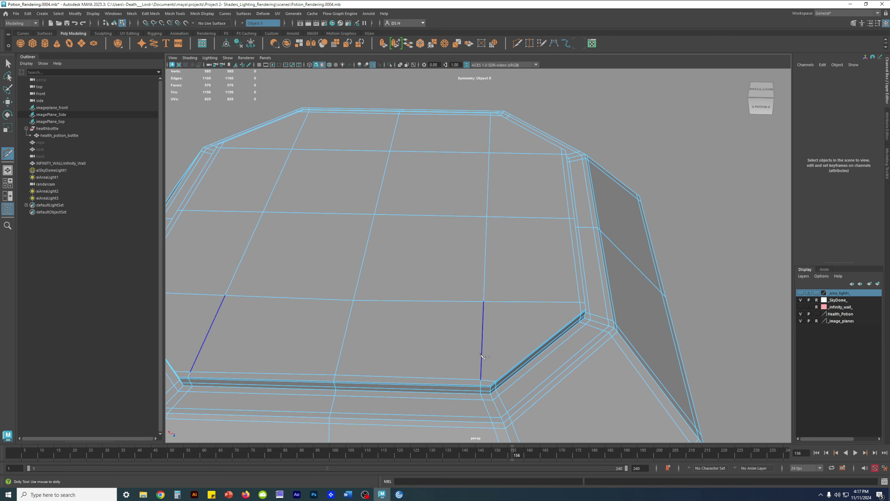
pyautogui.keyDown('alt'); pyautogui.moveTo(497, 364); pyautogui.dragTo(510, 324); pyautogui.keyUp('alt')
pyautogui.keyDown('alt'); pyautogui.moveTo(510, 324); pyautogui.dragTo(531, 331, button='right'); pyautogui.keyUp('alt')
pyautogui.moveTo(747, 113)
pyautogui.keyDown('alt'); pyautogui.mouseDown()
pyautogui.moveTo(745, 169)
pyautogui.moveTo(745, 123)
pyautogui.mouseUp(); pyautogui.keyUp('alt')
pyautogui.keyDown('alt'); pyautogui.moveTo(548, 255); pyautogui.dragTo(608, 318, button='right'); pyautogui.keyUp('alt')
pyautogui.hotkey('ctrl', 'z')
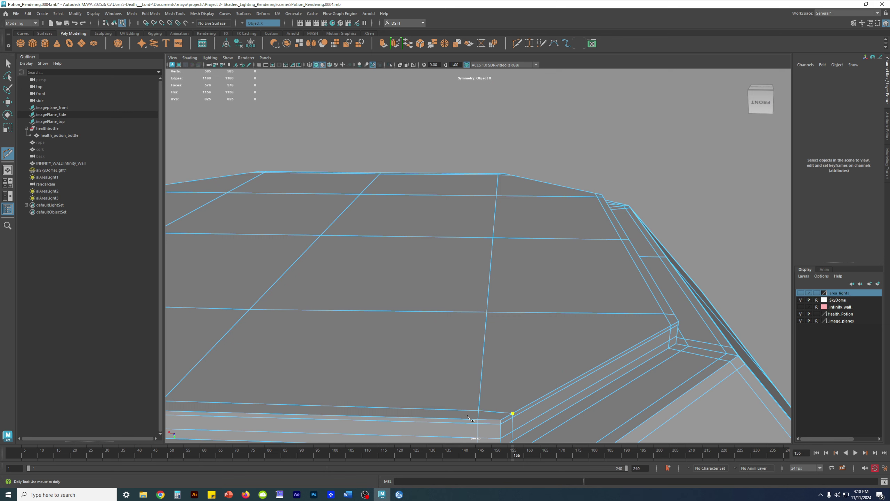
# Insert a symmetric lengthwise edge loop around the bottle, crossing the base close beside the corners of its angled edges, and leave Multi-Cut
pyautogui.keyDown('alt'); pyautogui.moveTo(513, 174); pyautogui.dragTo(506, 211); pyautogui.keyUp('alt')
pyautogui.scroll(-2, 506, 211)
pyautogui.scroll(-4, 506, 210)
pyautogui.keyDown('alt'); pyautogui.moveTo(420, 195); pyautogui.dragTo(439, 375, button='middle'); pyautogui.keyUp('alt')
pyautogui.keyDown('alt'); pyautogui.moveTo(517, 298); pyautogui.dragTo(496, 286); pyautogui.keyUp('alt')
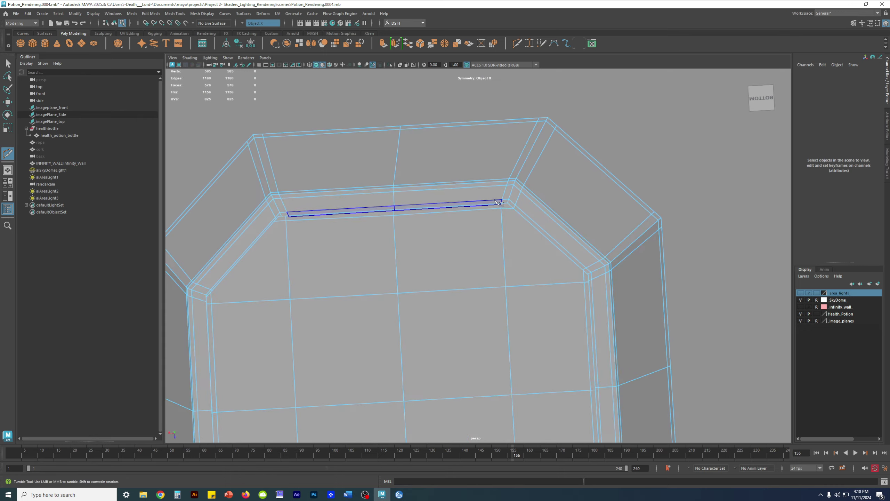
pyautogui.keyDown('alt'); pyautogui.moveTo(498, 202); pyautogui.dragTo(729, 130, button='right'); pyautogui.keyUp('alt')
pyautogui.keyDown('alt'); pyautogui.moveTo(563, 147); pyautogui.dragTo(562, 179); pyautogui.keyUp('alt')
pyautogui.scroll(3, 562, 162)
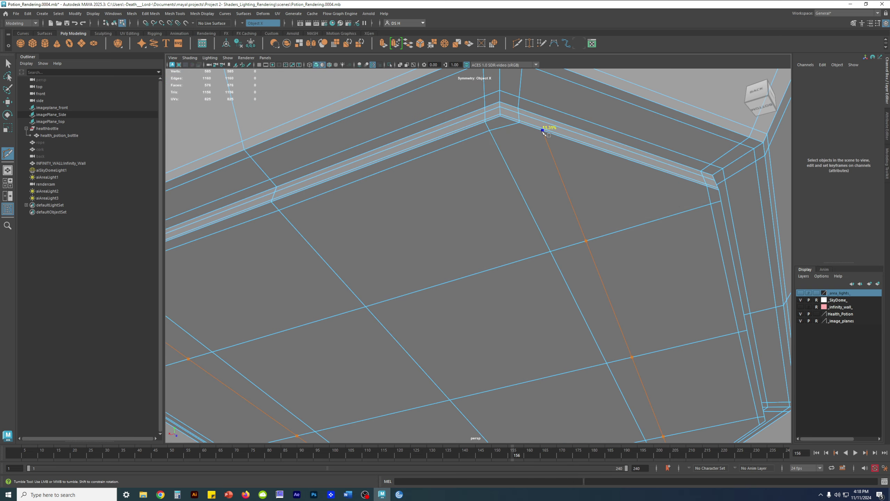
pyautogui.keyDown('ctrl'); pyautogui.click(417, 131); pyautogui.keyUp('ctrl')
pyautogui.keyDown('alt'); pyautogui.moveTo(481, 145); pyautogui.dragTo(648, 168); pyautogui.keyUp('alt')
pyautogui.press('w')
pyautogui.keyDown('alt'); pyautogui.moveTo(592, 183); pyautogui.dragTo(596, 188); pyautogui.keyUp('alt')
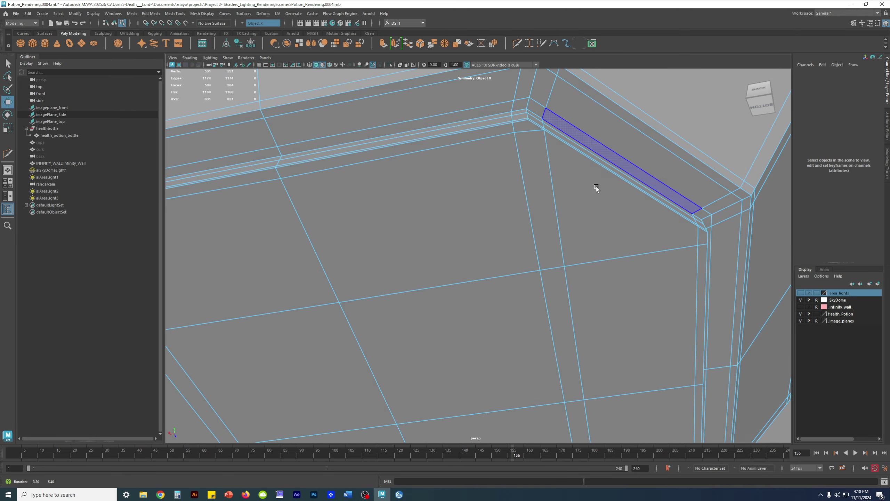
# Examine the base's angled corners from several angles and compare the bottle's smoothed preview with its unsmoothed mesh
pyautogui.keyDown('alt'); pyautogui.moveTo(597, 187); pyautogui.dragTo(463, 204, button='right'); pyautogui.keyUp('alt')
pyautogui.keyDown('alt'); pyautogui.moveTo(464, 203); pyautogui.dragTo(546, 267); pyautogui.keyUp('alt')
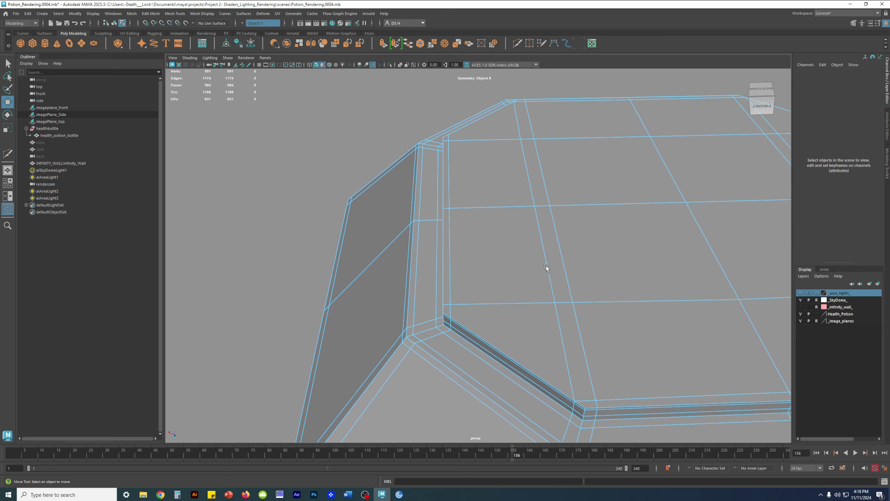
pyautogui.keyDown('alt'); pyautogui.moveTo(548, 271); pyautogui.dragTo(427, 236, button='middle'); pyautogui.keyUp('alt')
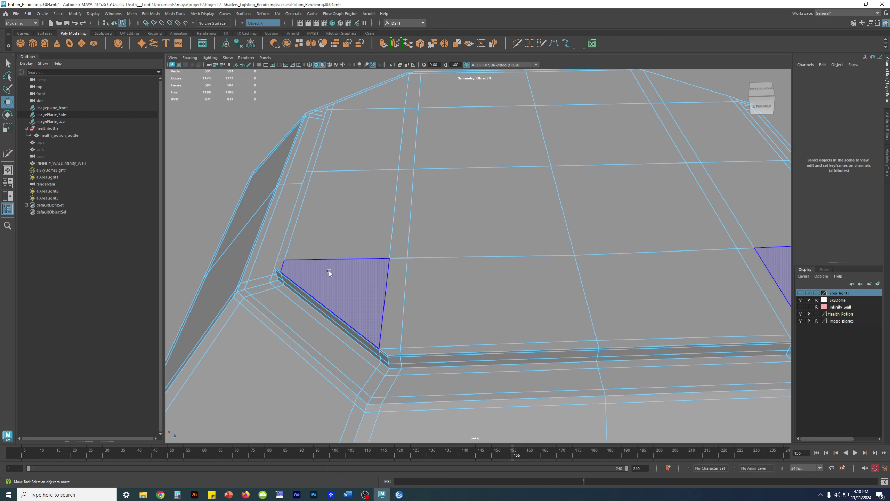
pyautogui.keyDown('alt'); pyautogui.moveTo(351, 294); pyautogui.dragTo(384, 287); pyautogui.keyUp('alt')
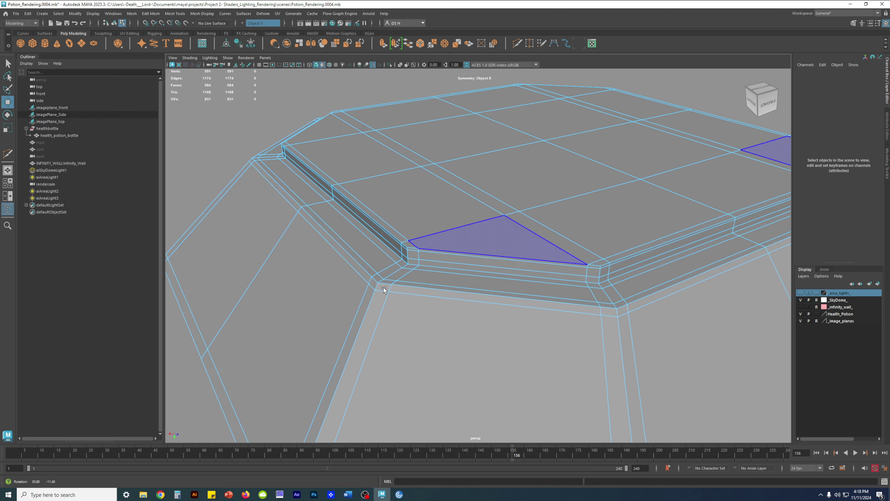
pyautogui.keyDown('alt'); pyautogui.moveTo(679, 319); pyautogui.dragTo(634, 279); pyautogui.keyUp('alt')
pyautogui.press('3')
pyautogui.moveTo(636, 279); pyautogui.dragTo(724, 166, button='right')
pyautogui.click(724, 168)
pyautogui.moveTo(700, 298)
pyautogui.keyDown('alt'); pyautogui.mouseDown()
pyautogui.moveTo(706, 242)
pyautogui.moveTo(610, 243)
pyautogui.moveTo(591, 232)
pyautogui.moveTo(661, 283)
pyautogui.moveTo(437, 319)
pyautogui.mouseUp(); pyautogui.keyUp('alt')
pyautogui.press('2')
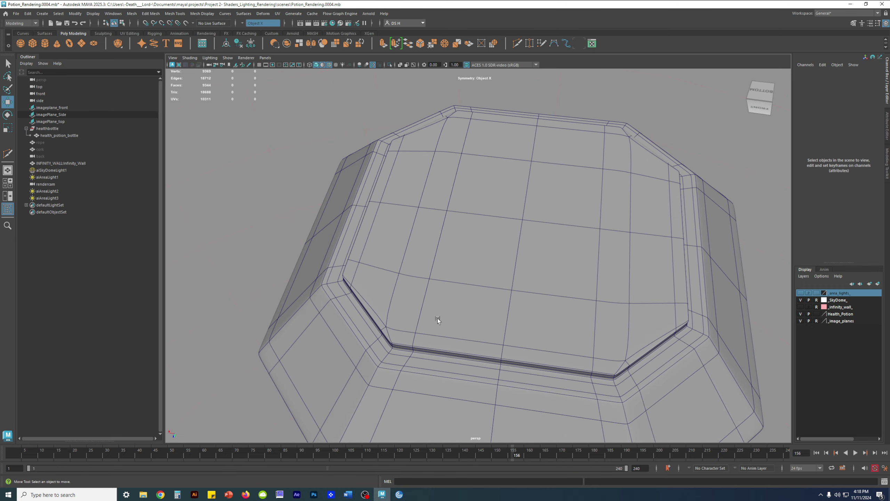
pyautogui.keyDown('alt'); pyautogui.moveTo(594, 254); pyautogui.dragTo(657, 269); pyautogui.keyUp('alt')
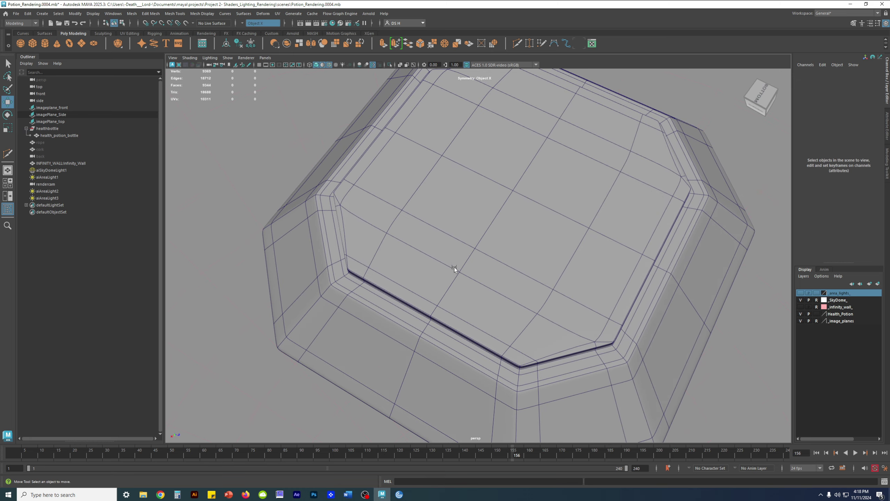
pyautogui.keyDown('alt'); pyautogui.moveTo(463, 268); pyautogui.dragTo(492, 244); pyautogui.keyUp('alt')
pyautogui.keyDown('alt'); pyautogui.moveTo(492, 245); pyautogui.dragTo(434, 288, button='right'); pyautogui.keyUp('alt')
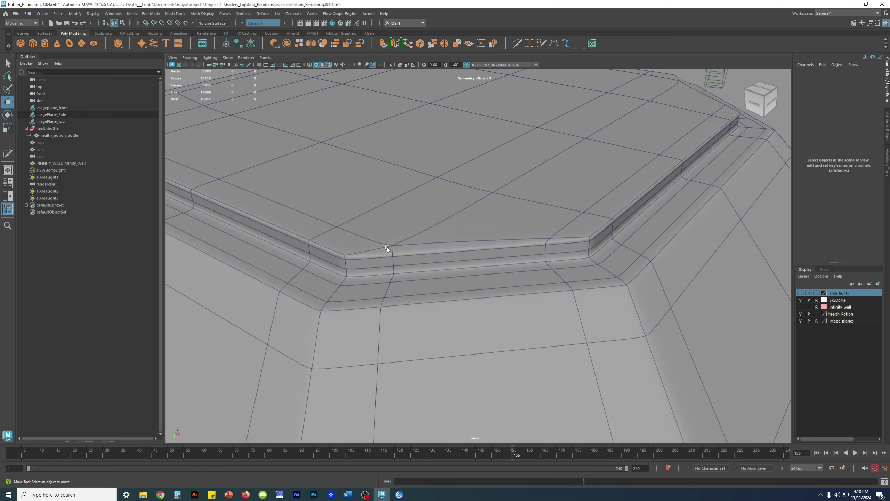
pyautogui.moveTo(496, 254)
pyautogui.keyDown('alt'); pyautogui.mouseDown()
pyautogui.moveTo(559, 268)
pyautogui.moveTo(523, 328)
pyautogui.mouseUp(); pyautogui.keyUp('alt')
pyautogui.click(577, 322)
pyautogui.press('1')
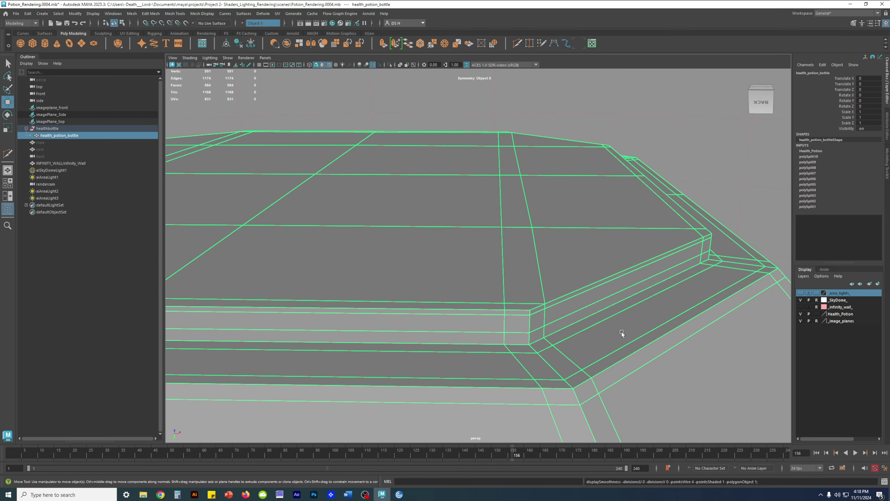
pyautogui.press('3')
pyautogui.press('1')
# Delete the construction history of the selected health potion bottle
pyautogui.keyDown('alt'); pyautogui.moveTo(567, 305); pyautogui.dragTo(388, 179, button='right'); pyautogui.keyUp('alt')
pyautogui.keyDown('alt'); pyautogui.moveTo(388, 179); pyautogui.dragTo(455, 287); pyautogui.keyUp('alt')
pyautogui.scroll(-4, 455, 287)
pyautogui.keyDown('alt'); pyautogui.moveTo(490, 204); pyautogui.dragTo(482, 267, button='middle'); pyautogui.keyUp('alt')
pyautogui.keyDown('alt'); pyautogui.moveTo(499, 245); pyautogui.dragTo(480, 240); pyautogui.keyUp('alt')
pyautogui.keyDown('alt'); pyautogui.moveTo(519, 176); pyautogui.dragTo(576, 218, button='middle'); pyautogui.keyUp('alt')
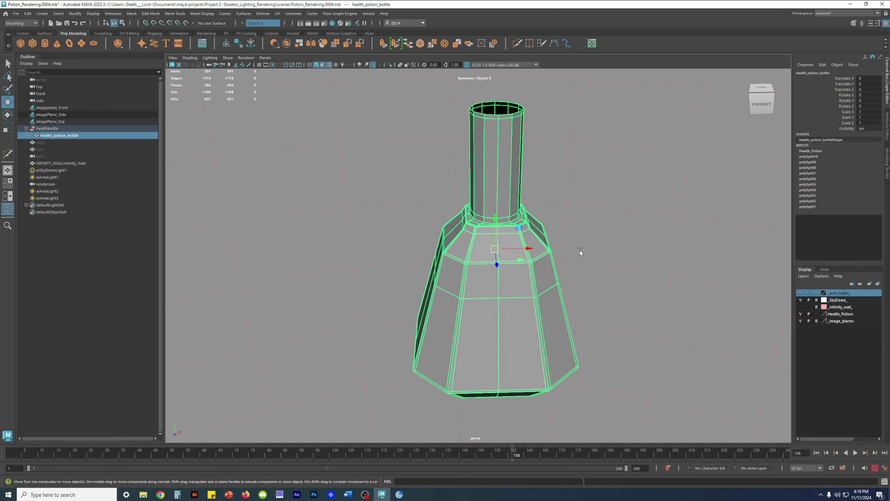
pyautogui.hotkey('alt', 'shift', 'd')
pyautogui.keyDown('alt'); pyautogui.moveTo(561, 184); pyautogui.dragTo(556, 203, button='middle'); pyautogui.keyUp('alt')
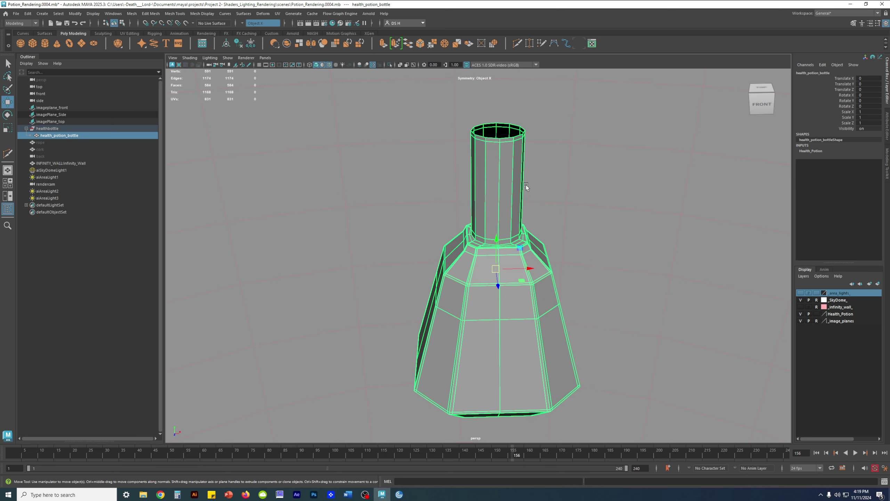
# Rename the bottle mesh as health_potion_bottle_outside_shell
pyautogui.keyDown('alt'); pyautogui.moveTo(526, 185); pyautogui.dragTo(501, 211); pyautogui.keyUp('alt')
pyautogui.keyDown('alt'); pyautogui.moveTo(526, 197); pyautogui.dragTo(523, 198, button='middle'); pyautogui.keyUp('alt')
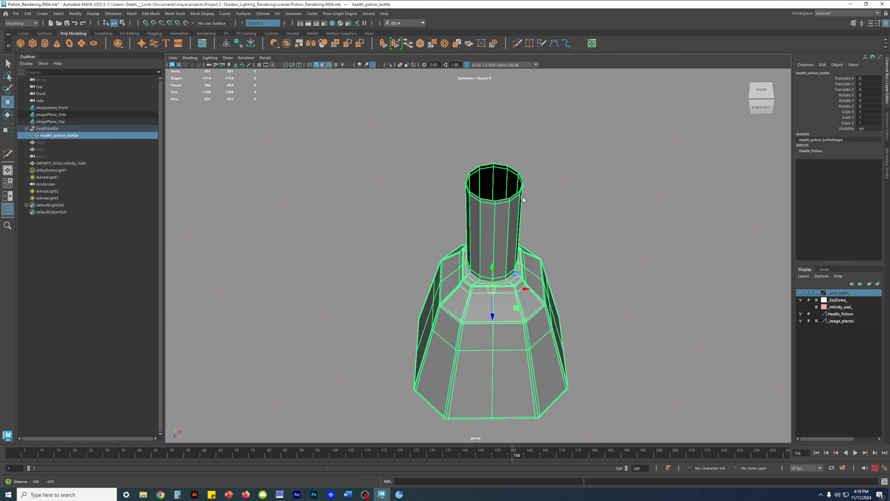
pyautogui.keyDown('alt'); pyautogui.moveTo(516, 201); pyautogui.dragTo(528, 210, button='right'); pyautogui.keyUp('alt')
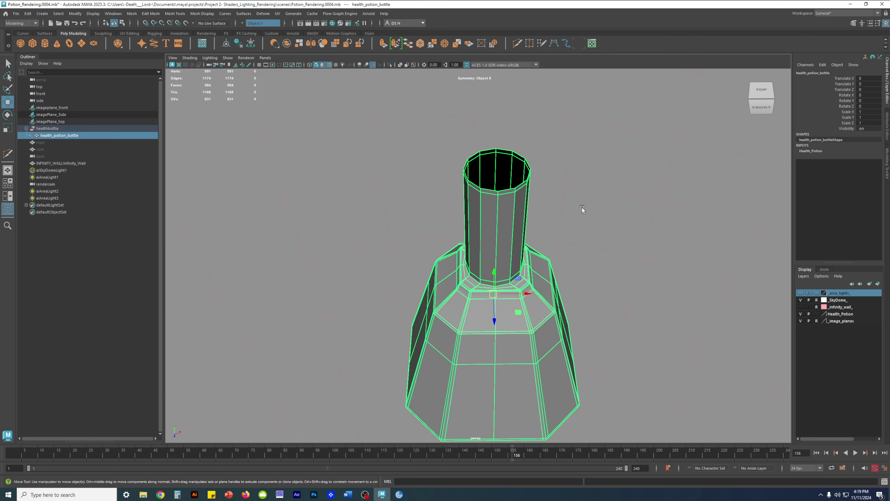
pyautogui.keyDown('alt'); pyautogui.moveTo(582, 207); pyautogui.dragTo(599, 226, button='right'); pyautogui.keyUp('alt')
pyautogui.moveTo(599, 226)
pyautogui.keyDown('alt'); pyautogui.mouseDown()
pyautogui.moveTo(584, 251)
pyautogui.moveTo(609, 234)
pyautogui.mouseUp(); pyautogui.keyUp('alt')
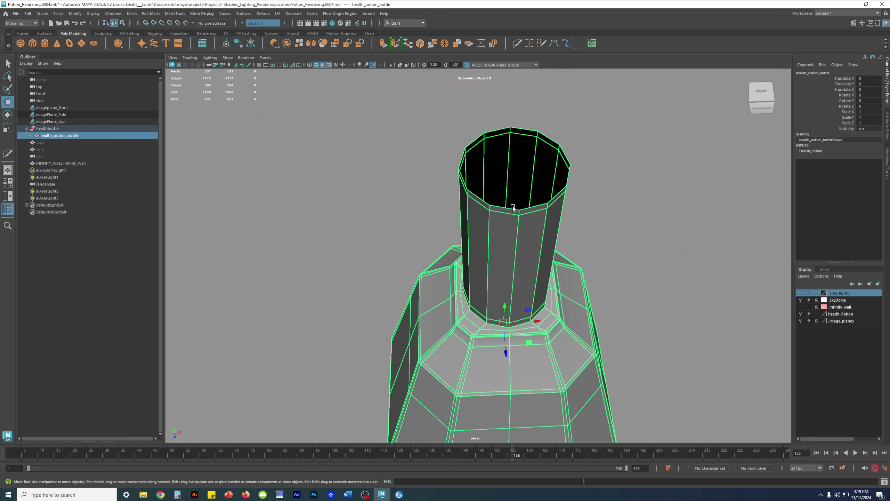
pyautogui.click(812, 73)
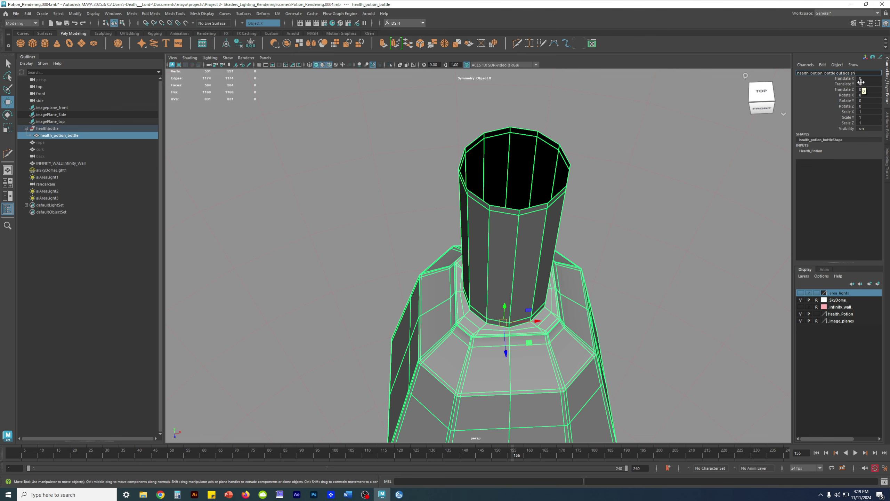
pyautogui.press('Return')
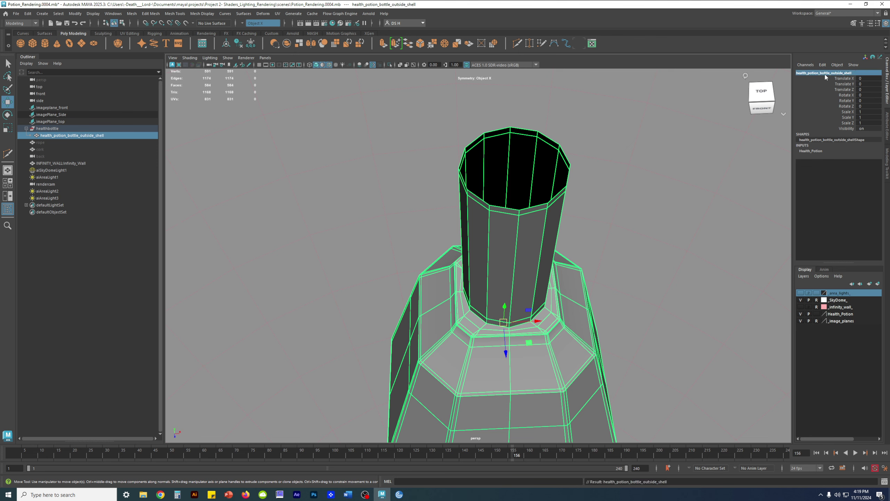
# Duplicate the outside shell in place and rename the copy as health_potion_bottle_inside_shell
pyautogui.scroll(-5, 552, 251)
pyautogui.keyDown('alt'); pyautogui.moveTo(552, 251); pyautogui.dragTo(497, 255); pyautogui.keyUp('alt')
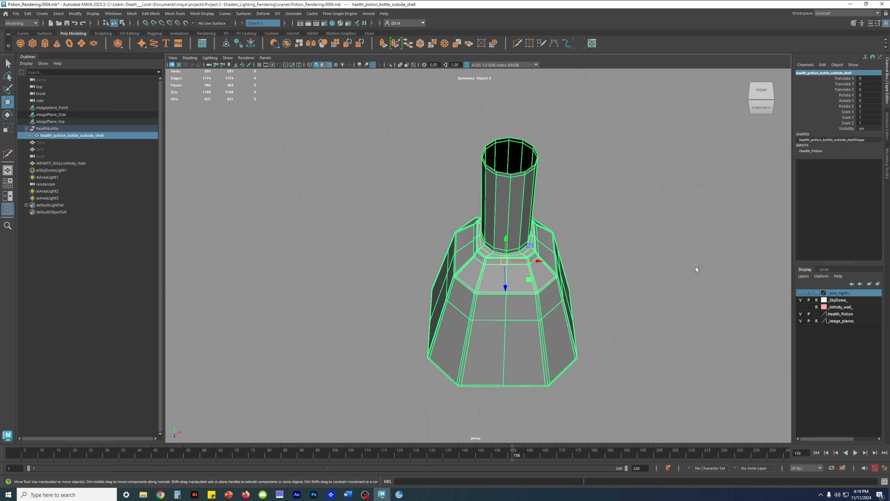
pyautogui.hotkey('ctrl', 'd')
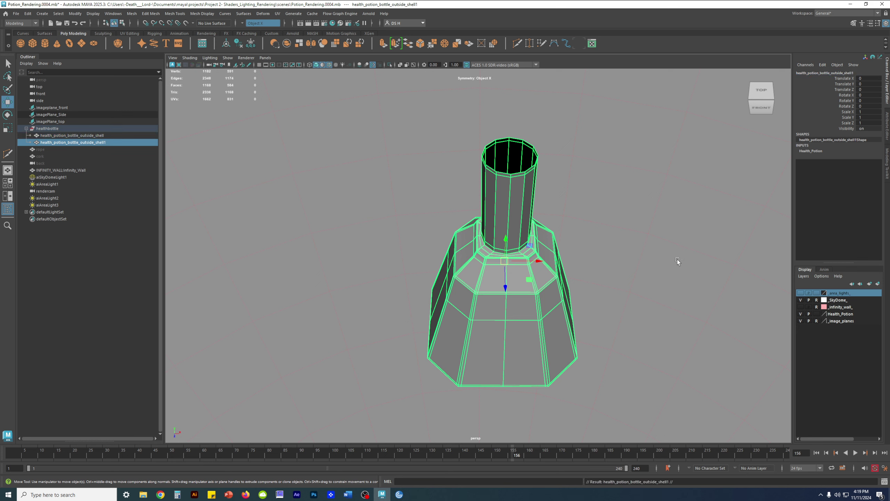
pyautogui.doubleClick(110, 143)
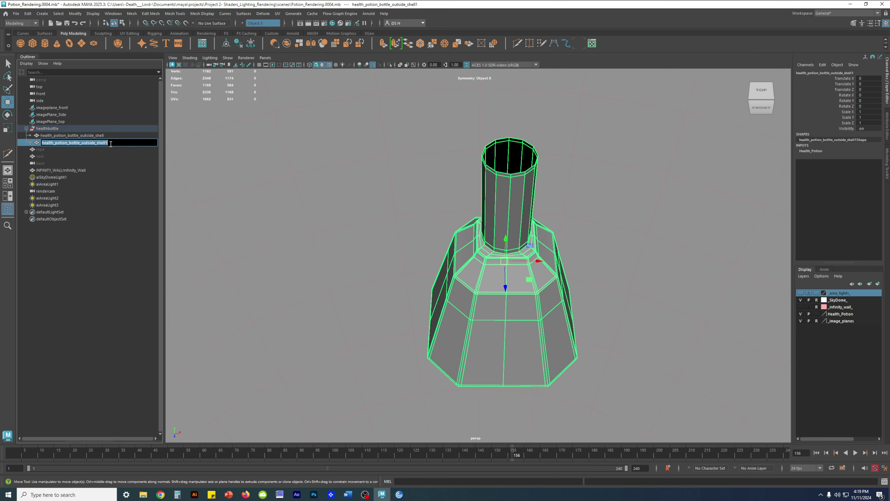
pyautogui.moveTo(82, 143); pyautogui.dragTo(186, 143)
pyautogui.write('inside shel')
pyautogui.write('l')
pyautogui.press('Return')
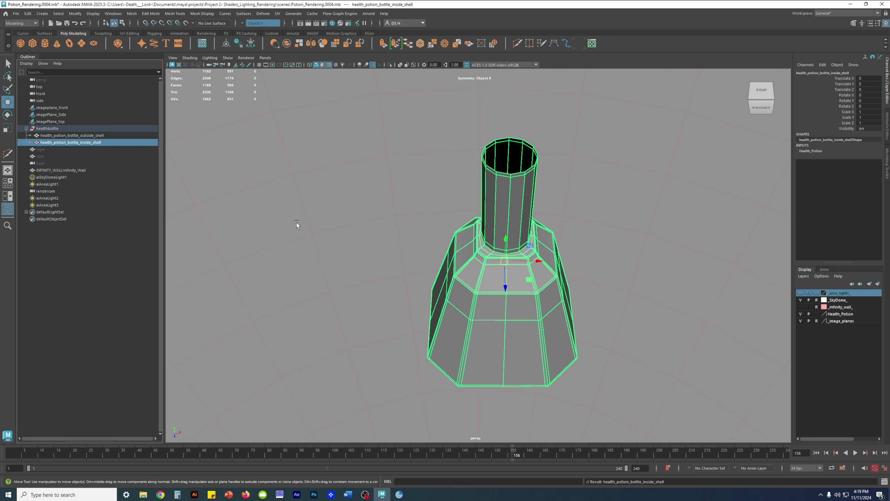
# Examine the inside shell's neck opening and shoulder from above with the Scale tool active
pyautogui.keyDown('alt'); pyautogui.moveTo(508, 183); pyautogui.dragTo(506, 242); pyautogui.keyUp('alt')
pyautogui.keyDown('alt'); pyautogui.moveTo(514, 244); pyautogui.dragTo(775, 329, button='right'); pyautogui.keyUp('alt')
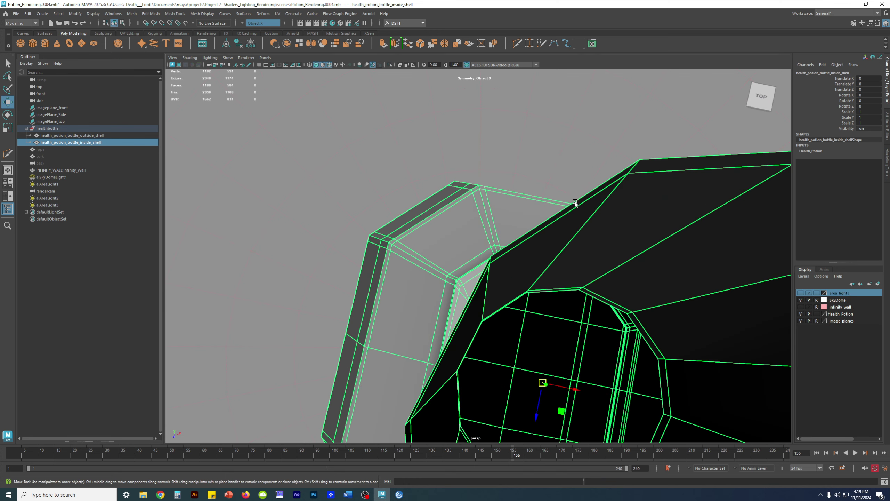
pyautogui.keyDown('alt'); pyautogui.moveTo(575, 202); pyautogui.dragTo(432, 228, button='right'); pyautogui.keyUp('alt')
pyautogui.keyDown('alt'); pyautogui.moveTo(460, 258); pyautogui.dragTo(479, 220); pyautogui.keyUp('alt')
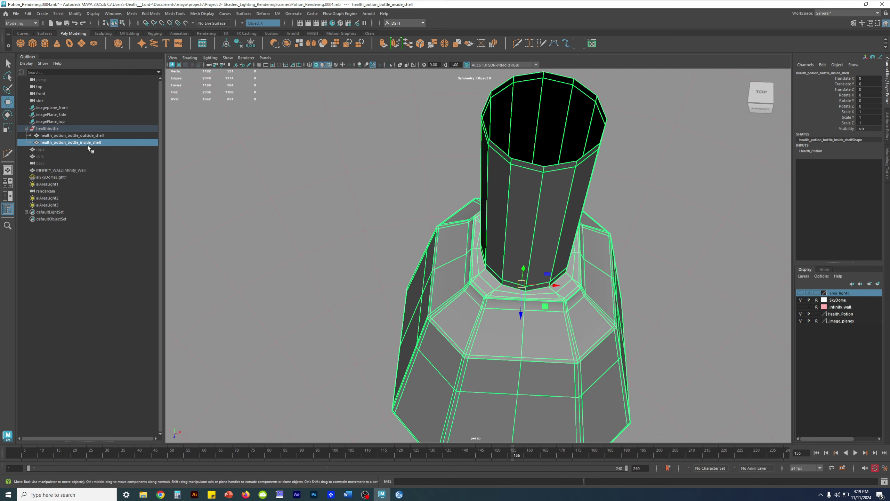
pyautogui.keyDown('alt'); pyautogui.moveTo(320, 166); pyautogui.dragTo(492, 198); pyautogui.keyUp('alt')
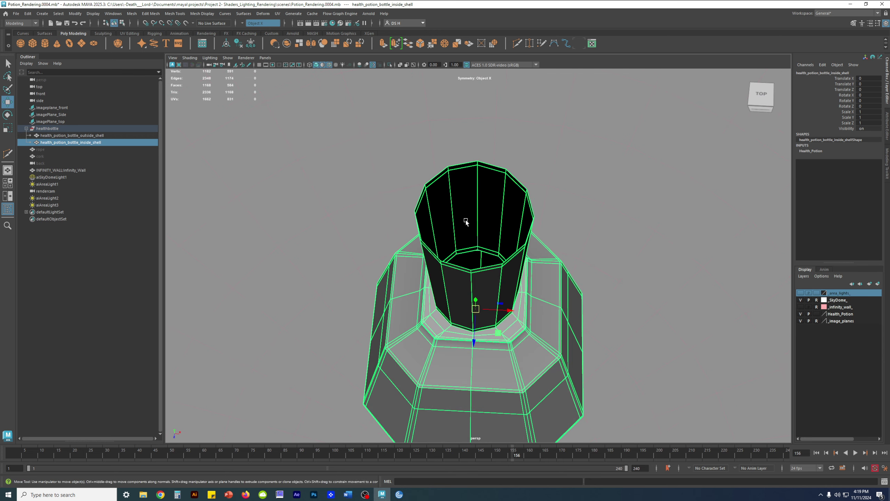
pyautogui.keyDown('alt'); pyautogui.moveTo(460, 217); pyautogui.dragTo(510, 255); pyautogui.keyUp('alt')
pyautogui.press('r')
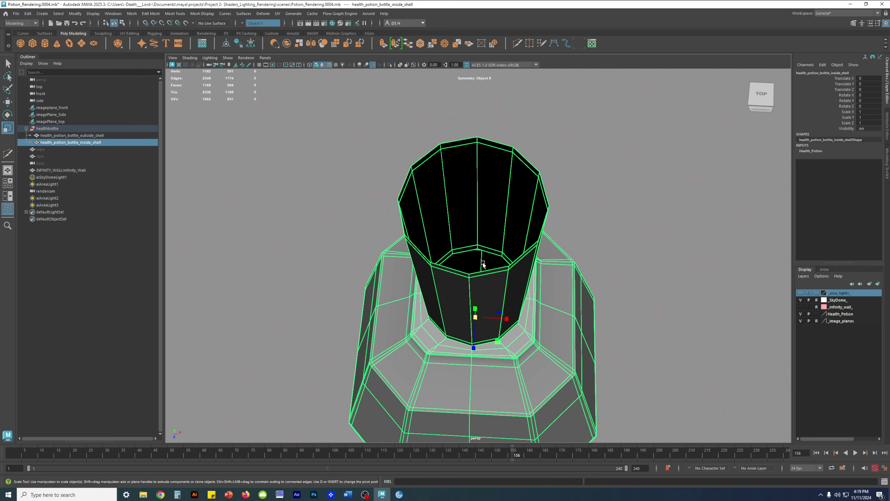
pyautogui.moveTo(534, 305)
pyautogui.keyDown('alt'); pyautogui.mouseDown()
pyautogui.moveTo(541, 314)
pyautogui.moveTo(540, 297)
pyautogui.mouseUp(); pyautogui.keyUp('alt')
pyautogui.press('f')
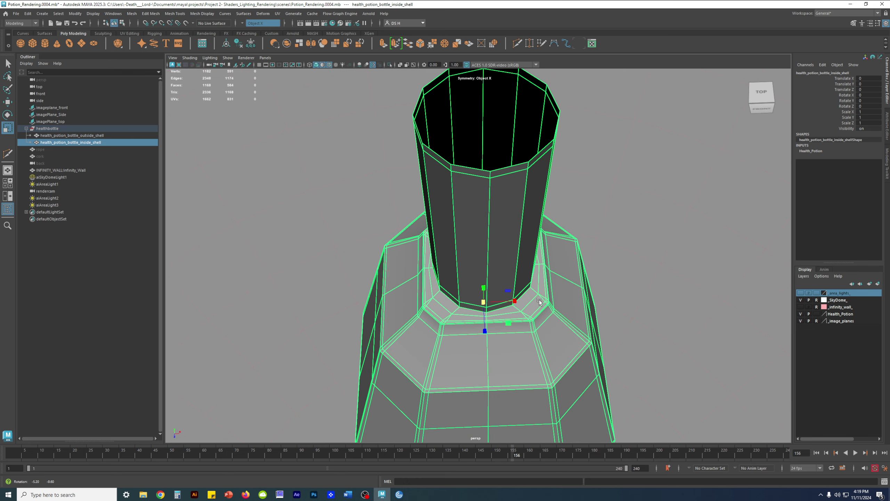
# Show the bottle in the four-view layout, framed in the top, front and side views, and hide the _image_planes layer
pyautogui.press('space')
pyautogui.keyDown('alt'); pyautogui.moveTo(375, 320); pyautogui.dragTo(372, 341, button='middle'); pyautogui.keyUp('alt')
pyautogui.keyDown('alt'); pyautogui.moveTo(663, 379); pyautogui.dragTo(644, 330, button='middle'); pyautogui.keyUp('alt')
pyautogui.keyDown('alt'); pyautogui.moveTo(644, 330); pyautogui.dragTo(816, 404, button='right'); pyautogui.keyUp('alt')
pyautogui.keyDown('alt'); pyautogui.moveTo(694, 392); pyautogui.dragTo(675, 325, button='middle'); pyautogui.keyUp('alt')
pyautogui.keyDown('alt'); pyautogui.moveTo(338, 168); pyautogui.dragTo(382, 190, button='right'); pyautogui.keyUp('alt')
pyautogui.keyDown('alt'); pyautogui.moveTo(376, 325); pyautogui.dragTo(376, 306, button='middle'); pyautogui.keyUp('alt')
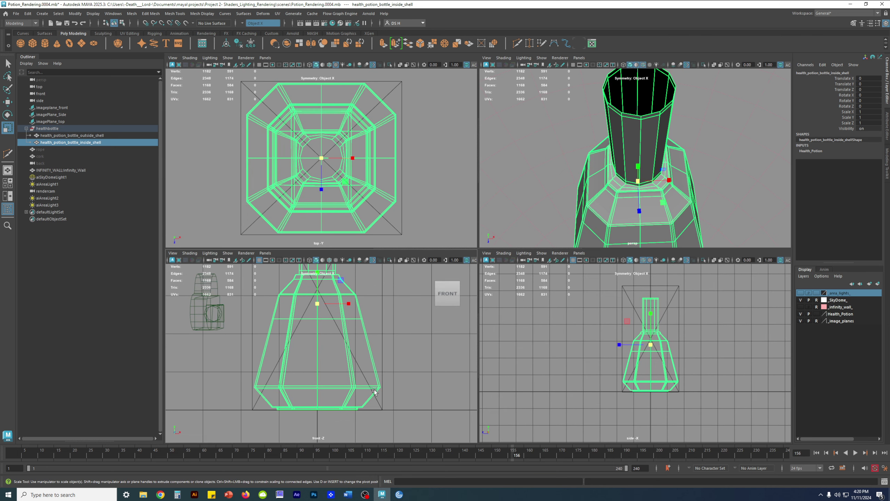
pyautogui.keyDown('alt'); pyautogui.moveTo(669, 404); pyautogui.dragTo(697, 376, button='right'); pyautogui.keyUp('alt')
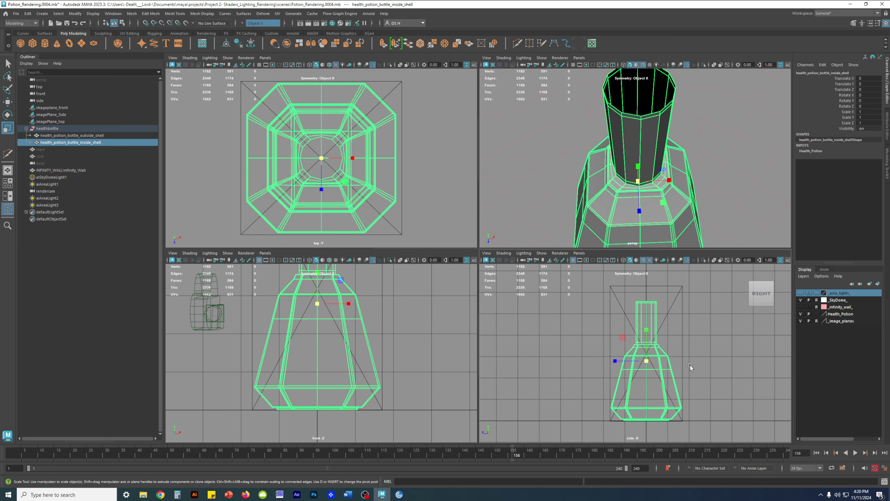
pyautogui.click(801, 321)
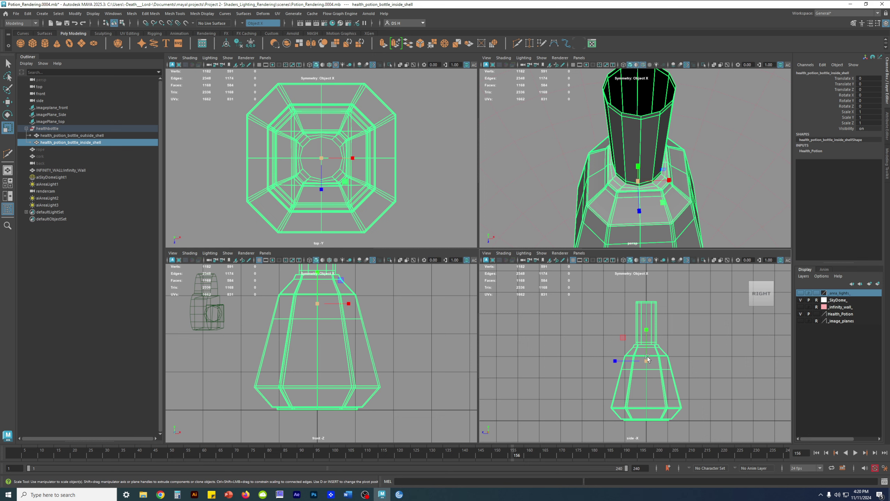
# Return to the single perspective view, isolate the inside shell, and view its base with the Move tool active
pyautogui.keyDown('alt'); pyautogui.moveTo(666, 217); pyautogui.dragTo(673, 170); pyautogui.keyUp('alt')
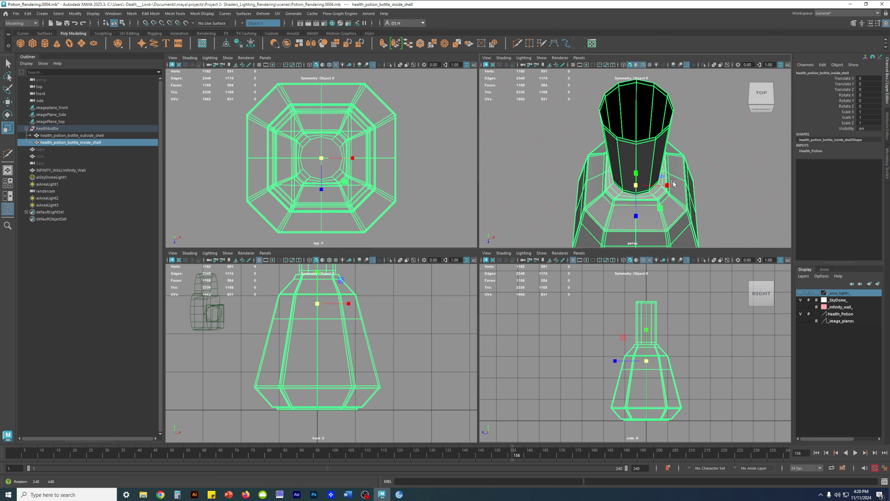
pyautogui.keyDown('alt'); pyautogui.moveTo(673, 170); pyautogui.dragTo(623, 168, button='right'); pyautogui.keyUp('alt')
pyautogui.keyDown('alt'); pyautogui.moveTo(624, 168); pyautogui.dragTo(638, 139, button='middle'); pyautogui.keyUp('alt')
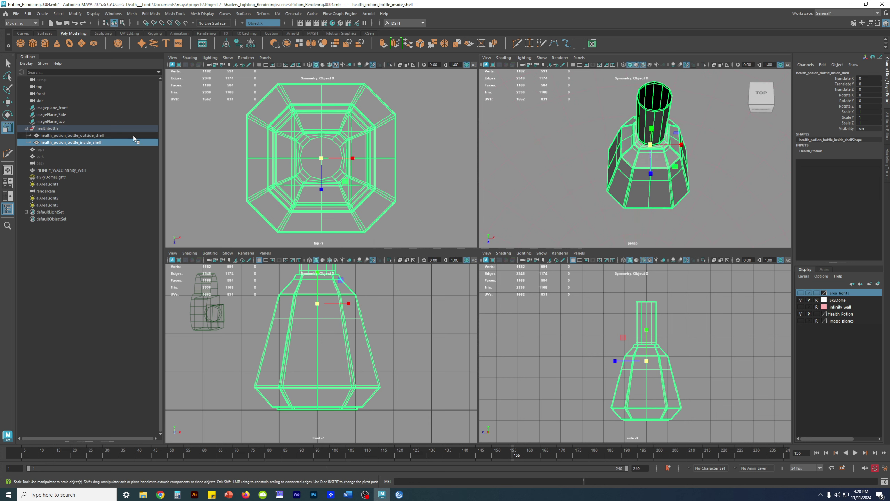
pyautogui.keyDown('alt'); pyautogui.moveTo(630, 169); pyautogui.dragTo(640, 164); pyautogui.keyUp('alt')
pyautogui.press('space')
pyautogui.keyDown('alt'); pyautogui.moveTo(596, 225); pyautogui.dragTo(652, 238); pyautogui.keyUp('alt')
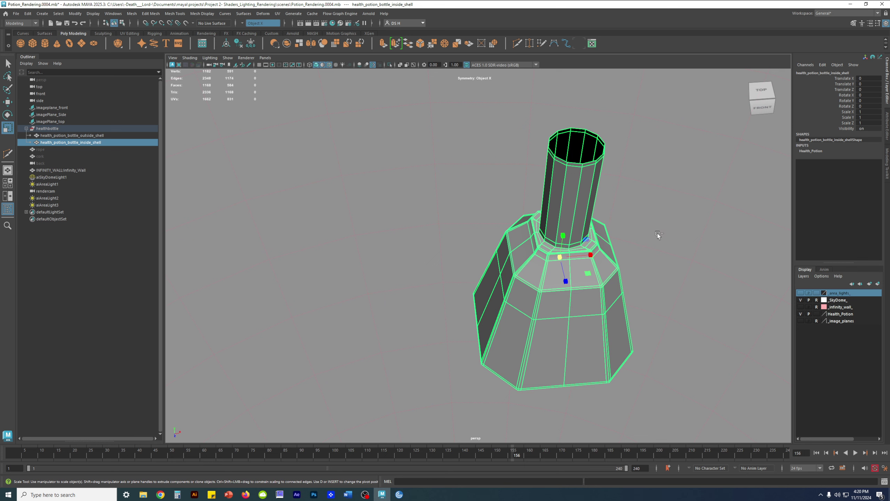
pyautogui.hotkey('ctrl', '1')
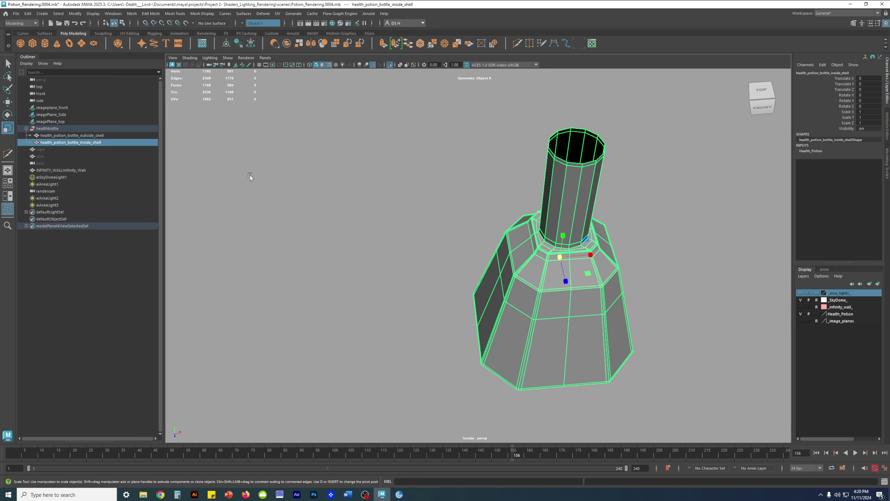
pyautogui.scroll(-1, 502, 250)
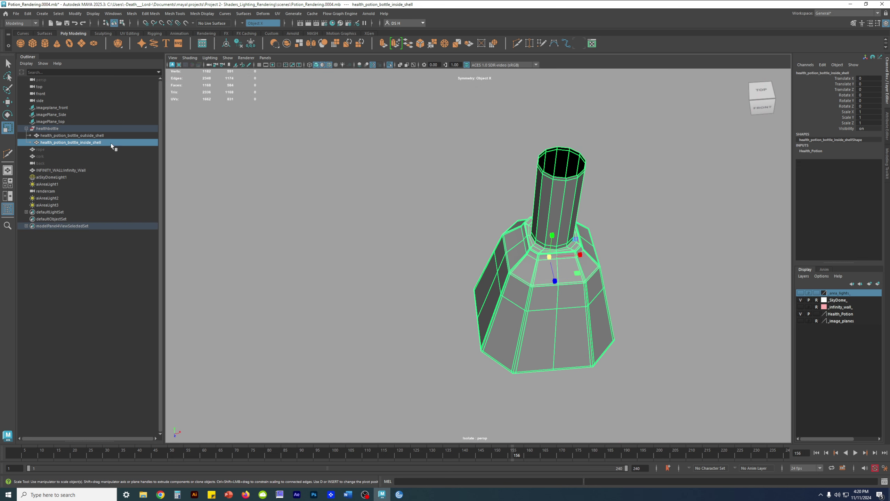
pyautogui.keyDown('alt'); pyautogui.moveTo(504, 221); pyautogui.dragTo(520, 157); pyautogui.keyUp('alt')
pyautogui.press('w')
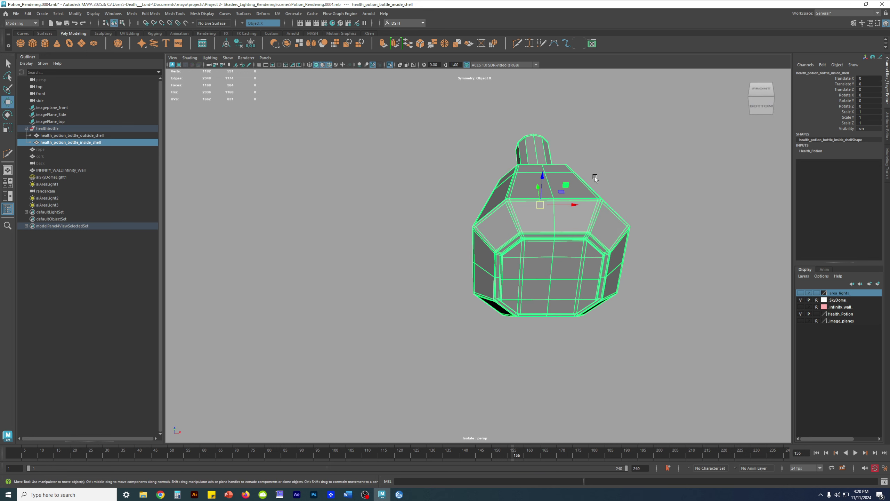
# Try to raise the isolated inside shell along its vertical axis, and undo the move
pyautogui.keyDown('alt'); pyautogui.moveTo(614, 144); pyautogui.dragTo(611, 176); pyautogui.keyUp('alt')
pyautogui.scroll(-2, 600, 194)
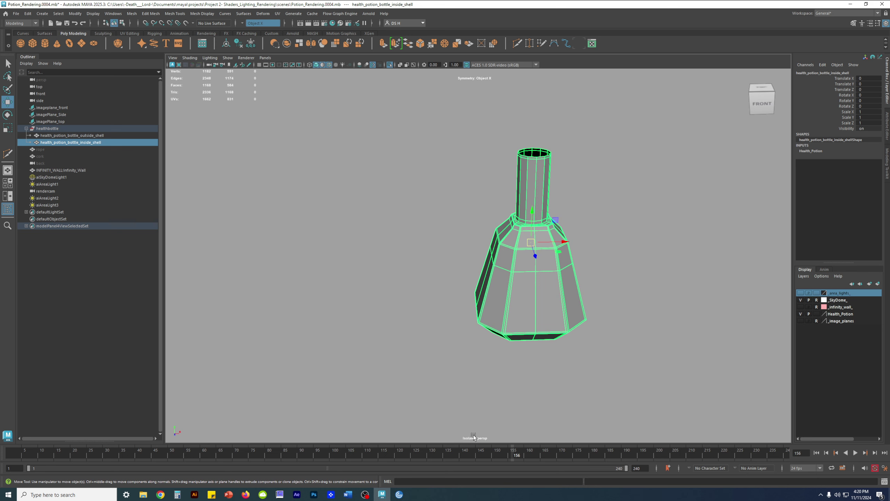
pyautogui.keyDown('alt'); pyautogui.moveTo(495, 178); pyautogui.dragTo(490, 233); pyautogui.keyUp('alt')
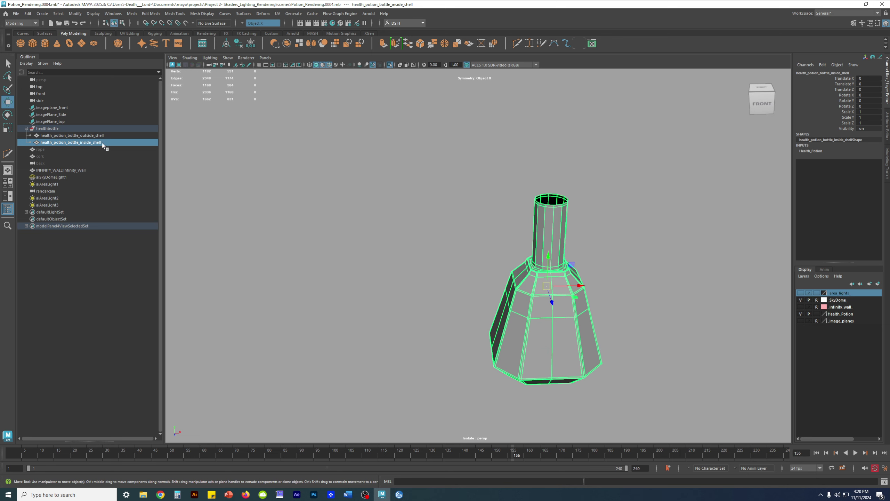
pyautogui.keyDown('alt'); pyautogui.moveTo(615, 260); pyautogui.dragTo(548, 178, button='middle'); pyautogui.keyUp('alt')
pyautogui.keyDown('alt'); pyautogui.moveTo(547, 178); pyautogui.dragTo(598, 200, button='right'); pyautogui.keyUp('alt')
pyautogui.keyDown('alt'); pyautogui.moveTo(565, 203); pyautogui.dragTo(560, 184); pyautogui.keyUp('alt')
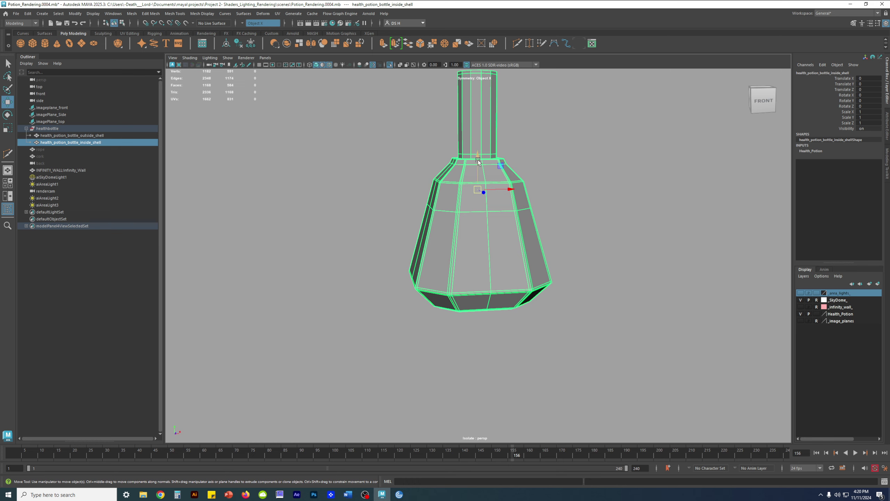
pyautogui.moveTo(478, 155); pyautogui.dragTo(478, 144)
pyautogui.hotkey('ctrl', 'z')
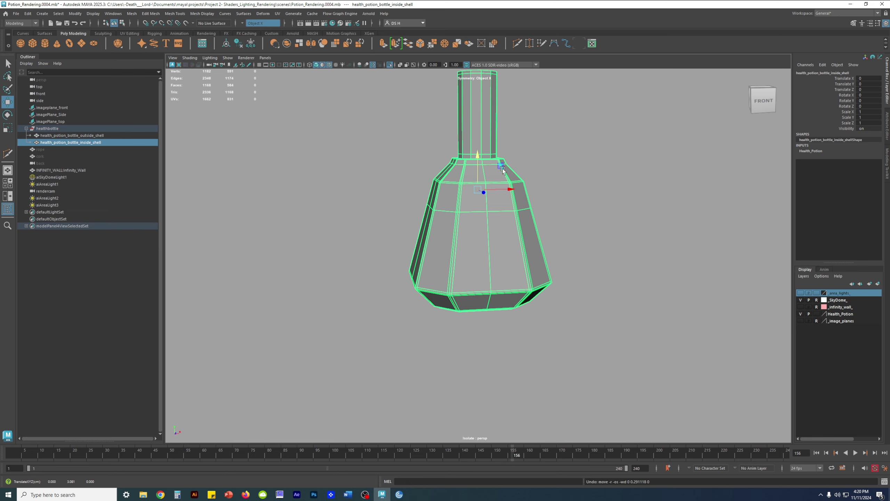
# Move the inside shell's pivot straight down to the centre of the bottle's base, using point snapping
pyautogui.keyDown('alt'); pyautogui.moveTo(501, 193); pyautogui.dragTo(583, 227); pyautogui.keyUp('alt')
pyautogui.press('v')
pyautogui.press('v')
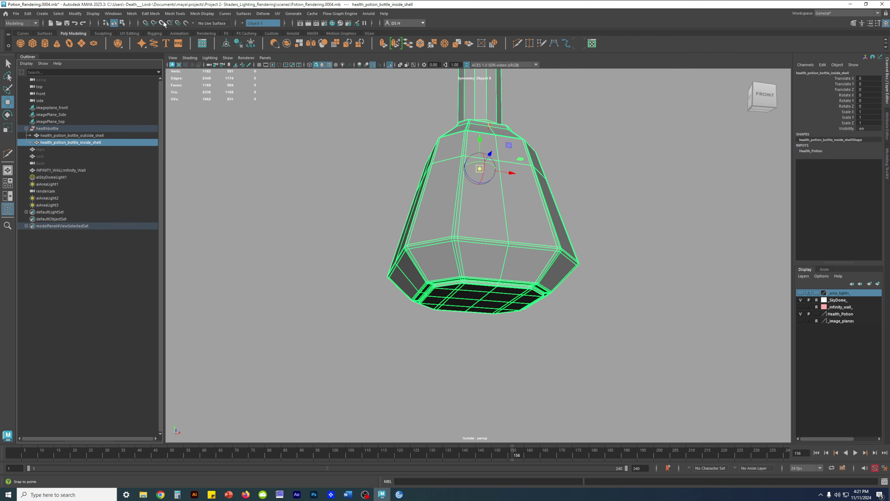
pyautogui.press('v')
pyautogui.press('v')
pyautogui.press('v')
pyautogui.press('v')
pyautogui.press('v')
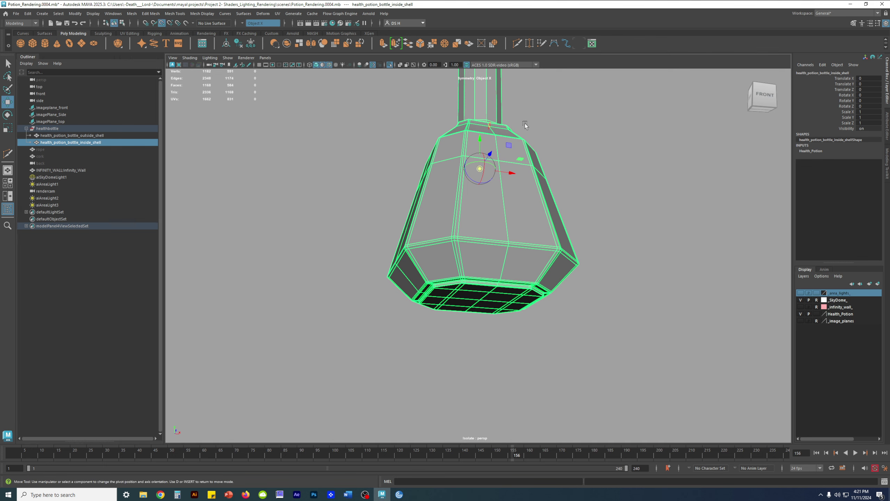
pyautogui.keyDown('alt'); pyautogui.moveTo(507, 133); pyautogui.dragTo(678, 240); pyautogui.keyUp('alt')
pyautogui.press('v')
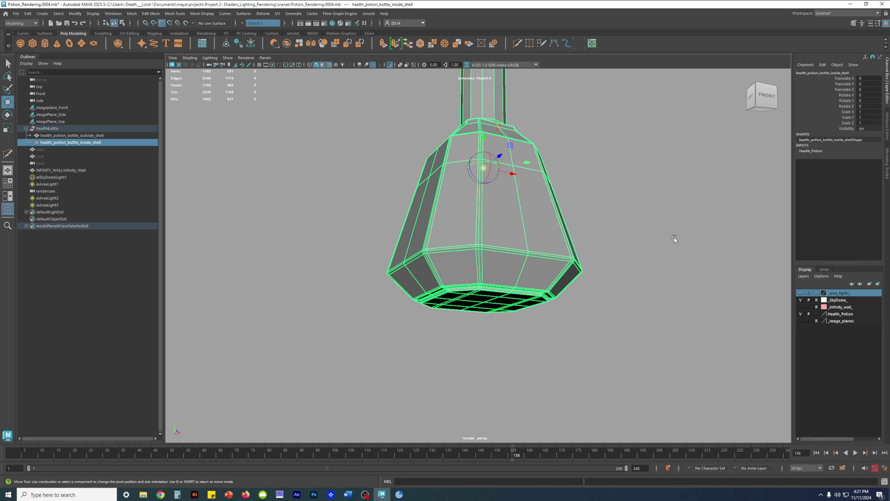
pyautogui.click(485, 137)
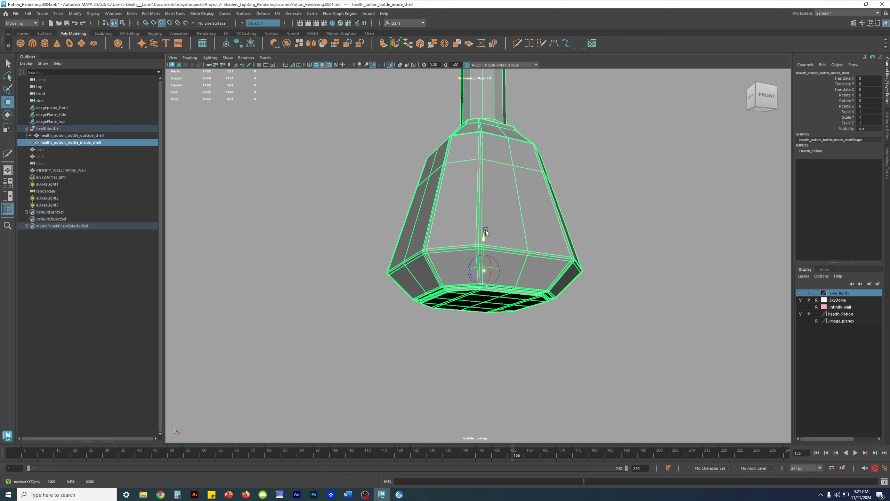
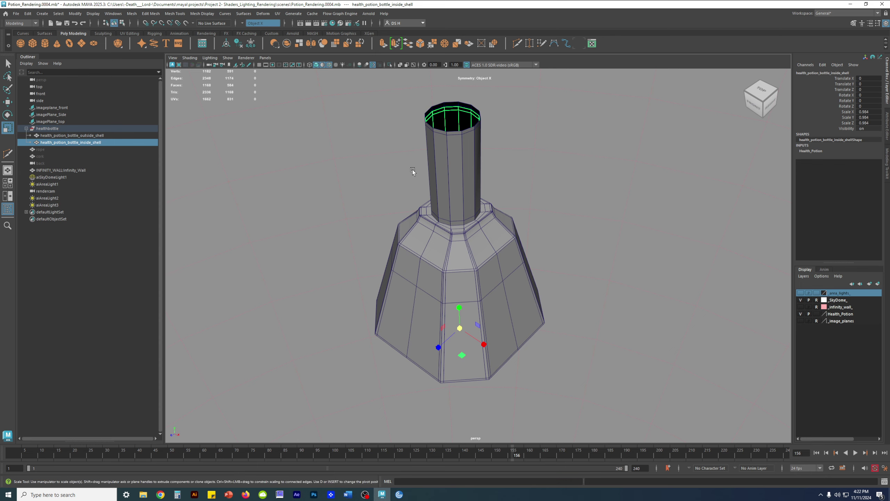
# Examine the gap between the inside and outside shells at the neck opening in perspective and at the base in the side view
pyautogui.keyDown('alt'); pyautogui.moveTo(458, 171); pyautogui.dragTo(452, 270, button='middle'); pyautogui.keyUp('alt')
pyautogui.keyDown('alt'); pyautogui.moveTo(452, 270); pyautogui.dragTo(611, 315, button='right'); pyautogui.keyUp('alt')
pyautogui.keyDown('alt'); pyautogui.moveTo(404, 184); pyautogui.dragTo(500, 317, button='middle'); pyautogui.keyUp('alt')
pyautogui.keyDown('alt'); pyautogui.moveTo(500, 318); pyautogui.dragTo(477, 191); pyautogui.keyUp('alt')
pyautogui.keyDown('alt'); pyautogui.moveTo(477, 191); pyautogui.dragTo(583, 238, button='right'); pyautogui.keyUp('alt')
pyautogui.press('space')
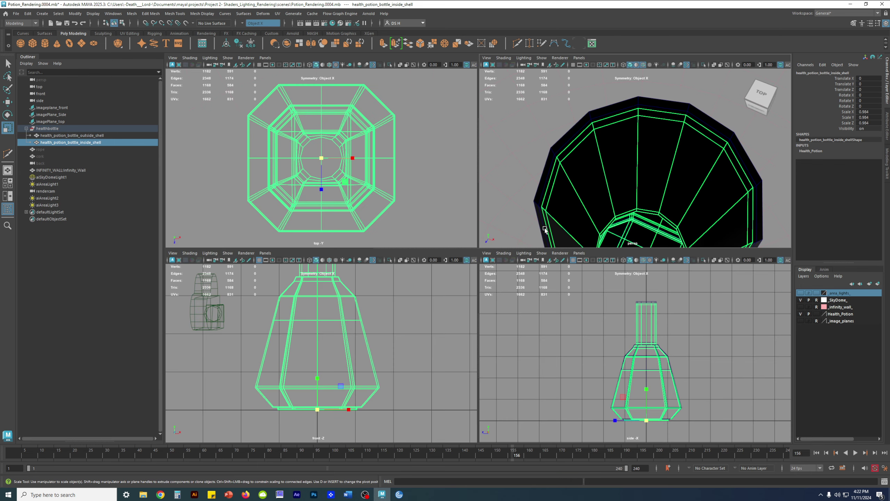
pyautogui.press('space')
pyautogui.scroll(8, 490, 253)
pyautogui.keyDown('alt'); pyautogui.moveTo(320, 267); pyautogui.dragTo(534, 321, button='right'); pyautogui.keyUp('alt')
pyautogui.keyDown('alt'); pyautogui.moveTo(302, 265); pyautogui.dragTo(431, 242, button='middle'); pyautogui.keyUp('alt')
pyautogui.keyDown('alt'); pyautogui.moveTo(432, 242); pyautogui.dragTo(562, 288, button='right'); pyautogui.keyUp('alt')
pyautogui.keyDown('alt'); pyautogui.moveTo(262, 298); pyautogui.dragTo(345, 294, button='middle'); pyautogui.keyUp('alt')
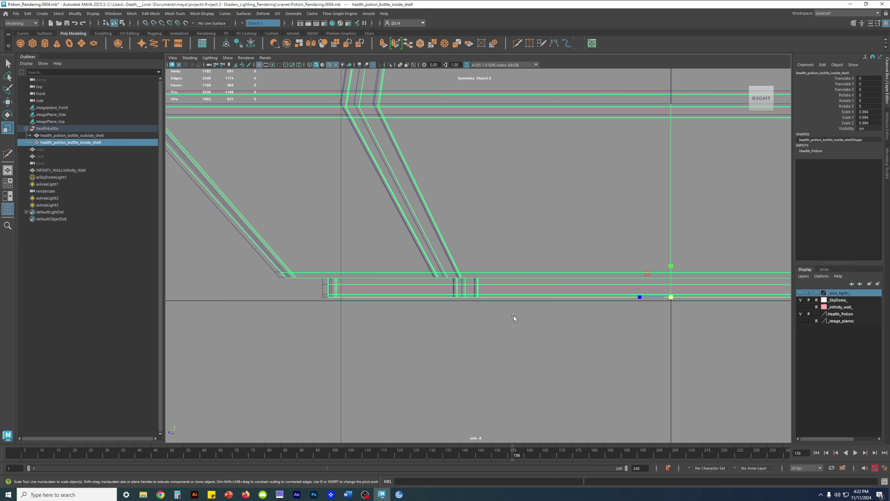
# Undo the inside shell's last scaling and scale it uniformly to 0.97 on X, Y and Z
pyautogui.hotkey('ctrl', 'z')
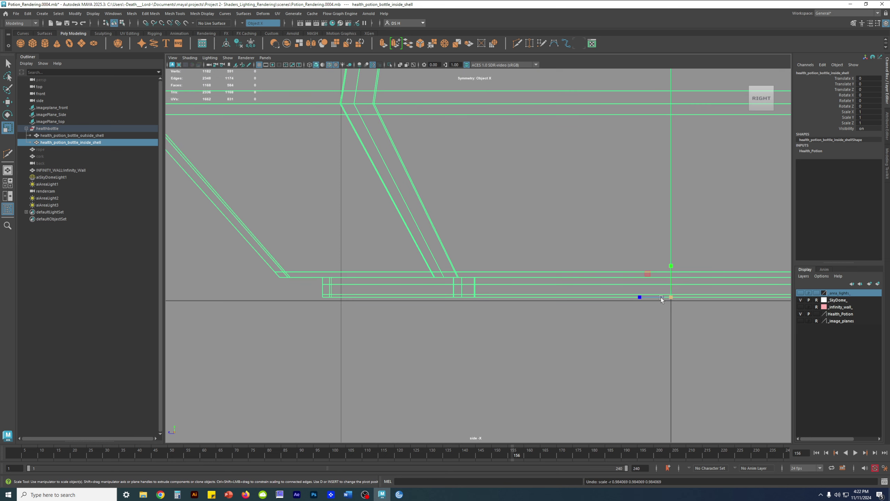
pyautogui.moveTo(672, 294); pyautogui.dragTo(545, 326)
pyautogui.scroll(-5, 545, 326)
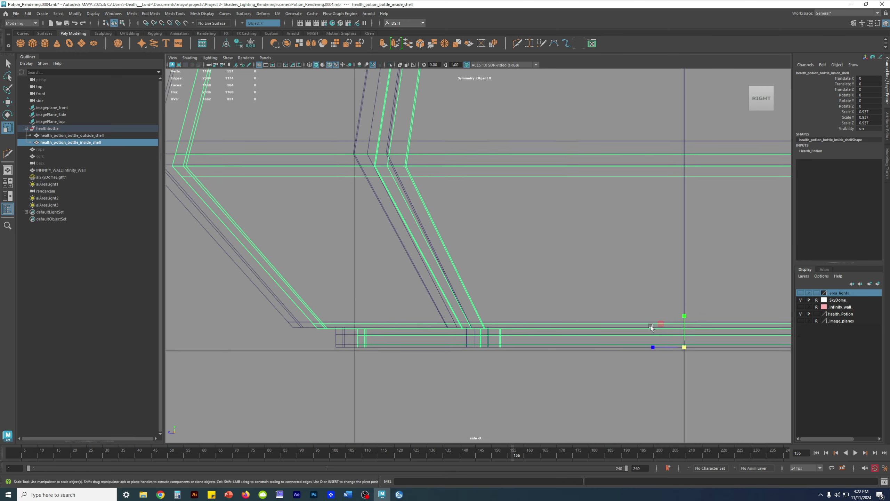
pyautogui.scroll(3, 564, 250)
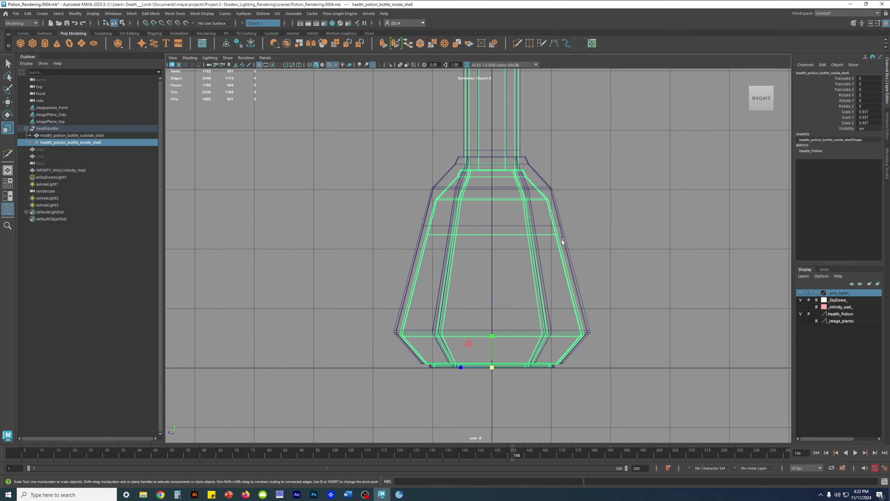
pyautogui.moveTo(491, 366); pyautogui.dragTo(498, 366)
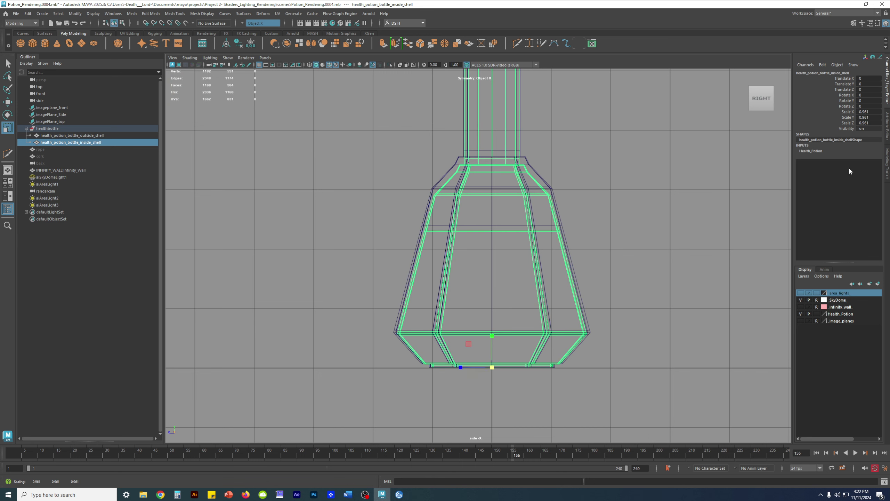
pyautogui.write('.97')
pyautogui.press('Return')
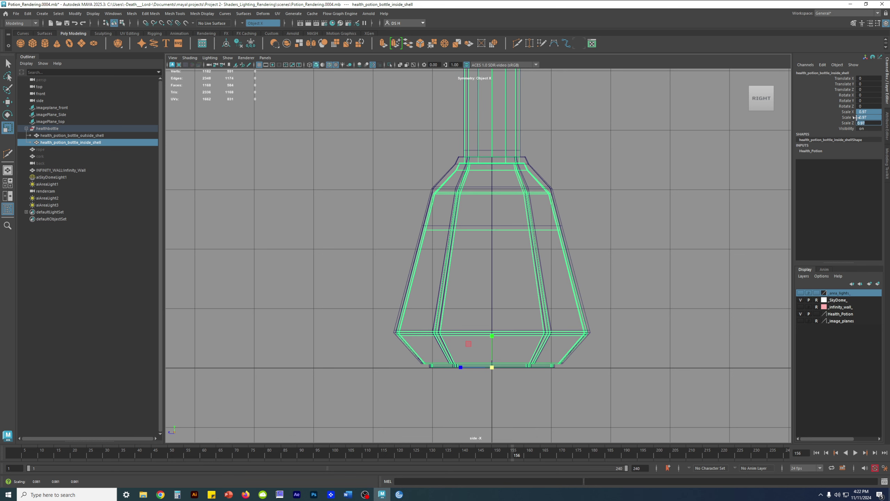
# Raise the inside shell to Translate Y 0.06 in the side view so its base sits above the outside shell's base
pyautogui.keyDown('alt'); pyautogui.moveTo(665, 238); pyautogui.dragTo(653, 242); pyautogui.keyUp('alt')
pyautogui.keyDown('alt'); pyautogui.moveTo(653, 242); pyautogui.dragTo(660, 240, button='middle'); pyautogui.keyUp('alt')
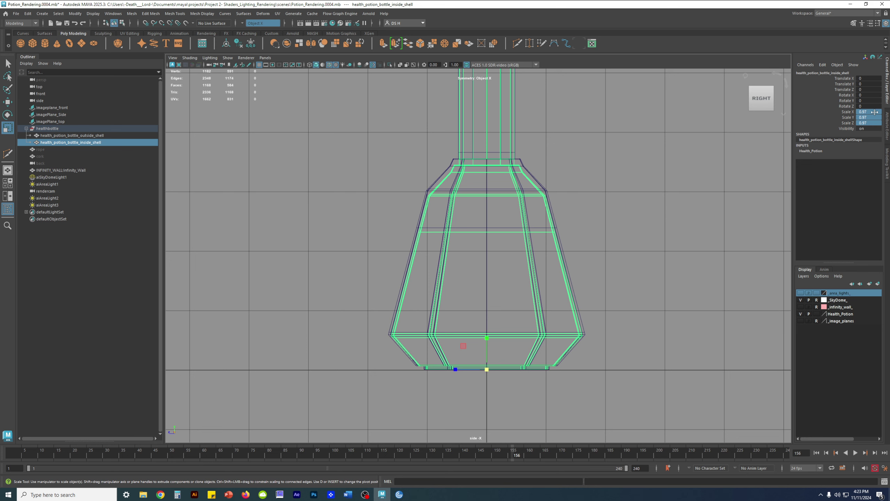
pyautogui.keyDown('alt'); pyautogui.moveTo(682, 226); pyautogui.dragTo(679, 214, button='middle'); pyautogui.keyUp('alt')
pyautogui.keyDown('alt'); pyautogui.moveTo(578, 314); pyautogui.dragTo(562, 207, button='middle'); pyautogui.keyUp('alt')
pyautogui.keyDown('alt'); pyautogui.moveTo(246, 172); pyautogui.dragTo(650, 306, button='right'); pyautogui.keyUp('alt')
pyautogui.press('w')
pyautogui.keyDown('alt'); pyautogui.moveTo(394, 206); pyautogui.dragTo(493, 245, button='middle'); pyautogui.keyUp('alt')
pyautogui.keyDown('alt'); pyautogui.moveTo(492, 245); pyautogui.dragTo(633, 288, button='right'); pyautogui.keyUp('alt')
pyautogui.keyDown('alt'); pyautogui.moveTo(519, 245); pyautogui.dragTo(565, 272, button='middle'); pyautogui.keyUp('alt')
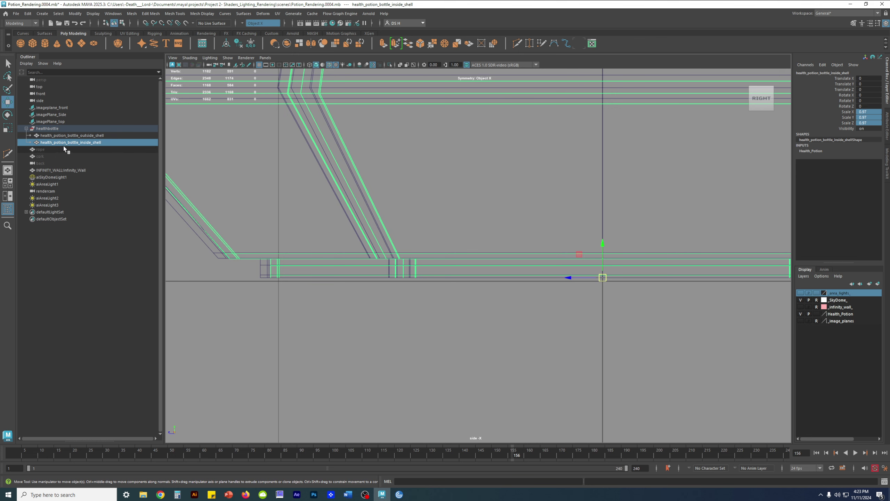
pyautogui.moveTo(599, 244); pyautogui.dragTo(594, 232)
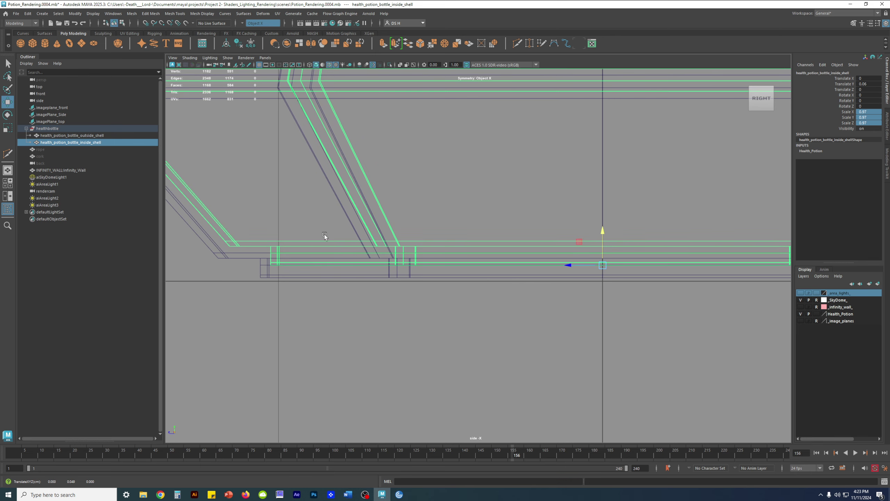
# Examine the gap between the two shells around the neck and rim in the side and perspective views
pyautogui.keyDown('alt'); pyautogui.moveTo(325, 236); pyautogui.dragTo(185, 228, button='right'); pyautogui.keyUp('alt')
pyautogui.keyDown('alt'); pyautogui.moveTo(469, 187); pyautogui.dragTo(470, 260, button='middle'); pyautogui.keyUp('alt')
pyautogui.keyDown('alt'); pyautogui.moveTo(470, 260); pyautogui.dragTo(704, 245, button='right'); pyautogui.keyUp('alt')
pyautogui.keyDown('alt'); pyautogui.moveTo(509, 184); pyautogui.dragTo(499, 227, button='middle'); pyautogui.keyUp('alt')
pyautogui.keyDown('alt'); pyautogui.moveTo(500, 227); pyautogui.dragTo(693, 220, button='right'); pyautogui.keyUp('alt')
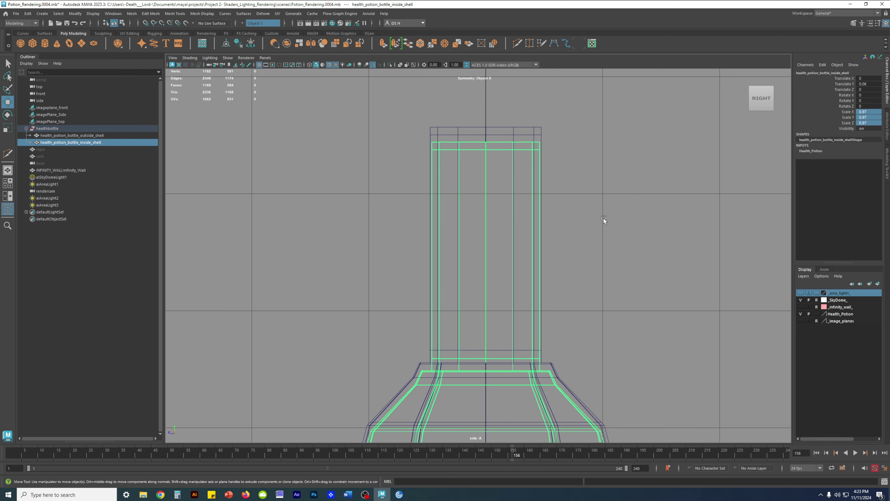
pyautogui.keyDown('alt'); pyautogui.moveTo(576, 123); pyautogui.dragTo(501, 306); pyautogui.keyUp('alt')
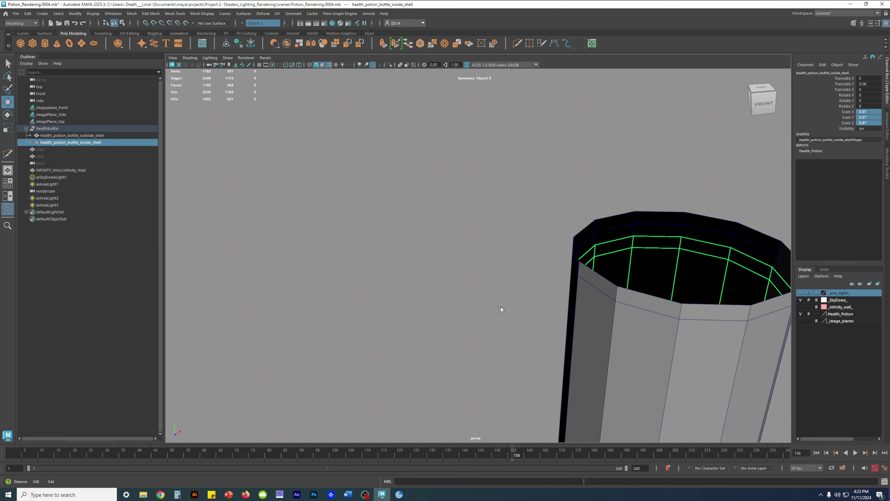
pyautogui.press('f')
pyautogui.keyDown('alt'); pyautogui.moveTo(463, 238); pyautogui.dragTo(546, 202, button='right'); pyautogui.keyUp('alt')
pyautogui.keyDown('alt'); pyautogui.moveTo(547, 203); pyautogui.dragTo(499, 297, button='middle'); pyautogui.keyUp('alt')
pyautogui.keyDown('alt'); pyautogui.moveTo(499, 296); pyautogui.dragTo(471, 290); pyautogui.keyUp('alt')
pyautogui.keyDown('alt'); pyautogui.moveTo(471, 290); pyautogui.dragTo(481, 300, button='middle'); pyautogui.keyUp('alt')
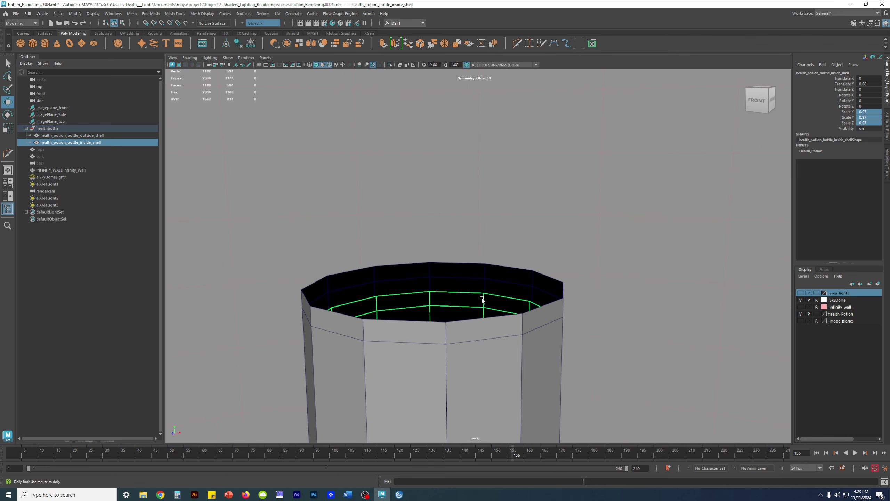
pyautogui.keyDown('alt'); pyautogui.moveTo(481, 300); pyautogui.dragTo(615, 352, button='right'); pyautogui.keyUp('alt')
pyautogui.keyDown('alt'); pyautogui.moveTo(615, 352); pyautogui.dragTo(541, 297); pyautogui.keyUp('alt')
pyautogui.keyDown('alt'); pyautogui.moveTo(540, 296); pyautogui.dragTo(503, 298, button='right'); pyautogui.keyUp('alt')
pyautogui.press('space')
pyautogui.press('space')
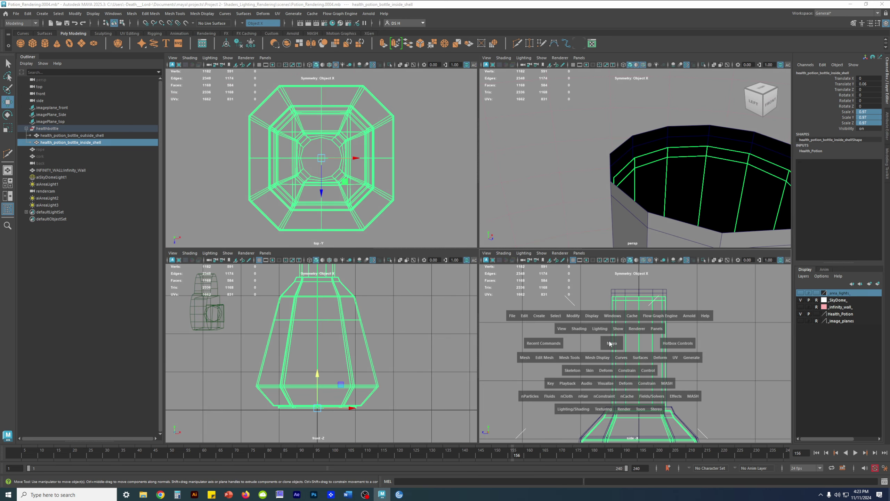
pyautogui.keyDown('alt'); pyautogui.moveTo(487, 215); pyautogui.dragTo(617, 329, button='right'); pyautogui.keyUp('alt')
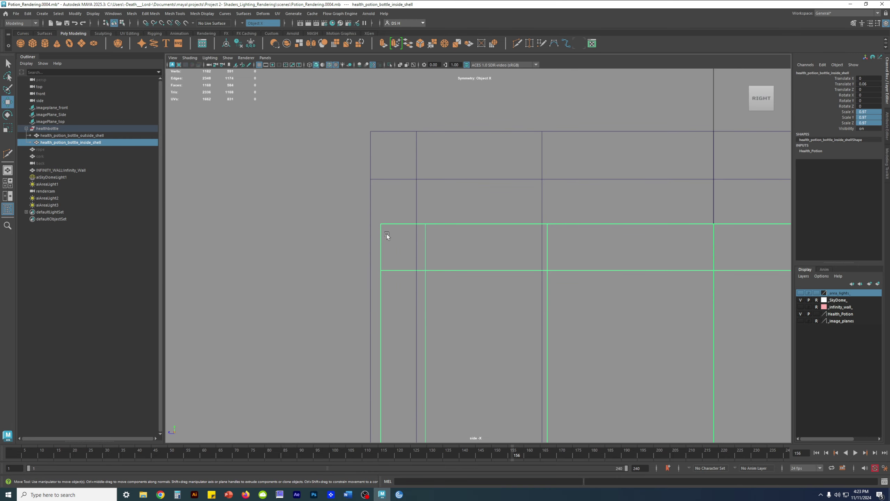
pyautogui.scroll(-5, 437, 242)
# Scale the inside shell horizontally to 0.801 on X and Z, keeping its height scale at 0.97
pyautogui.press('space')
pyautogui.press('space')
pyautogui.keyDown('alt'); pyautogui.moveTo(614, 224); pyautogui.dragTo(427, 183, button='right'); pyautogui.keyUp('alt')
pyautogui.keyDown('alt'); pyautogui.moveTo(427, 183); pyautogui.dragTo(451, 237); pyautogui.keyUp('alt')
pyautogui.keyDown('alt'); pyautogui.moveTo(559, 333); pyautogui.dragTo(491, 303); pyautogui.keyUp('alt')
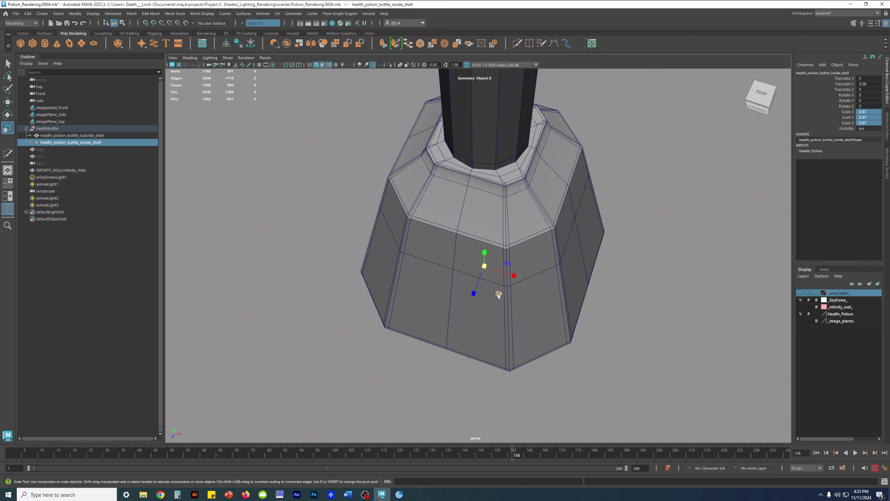
pyautogui.keyDown('alt'); pyautogui.moveTo(473, 284); pyautogui.dragTo(492, 294); pyautogui.keyUp('alt')
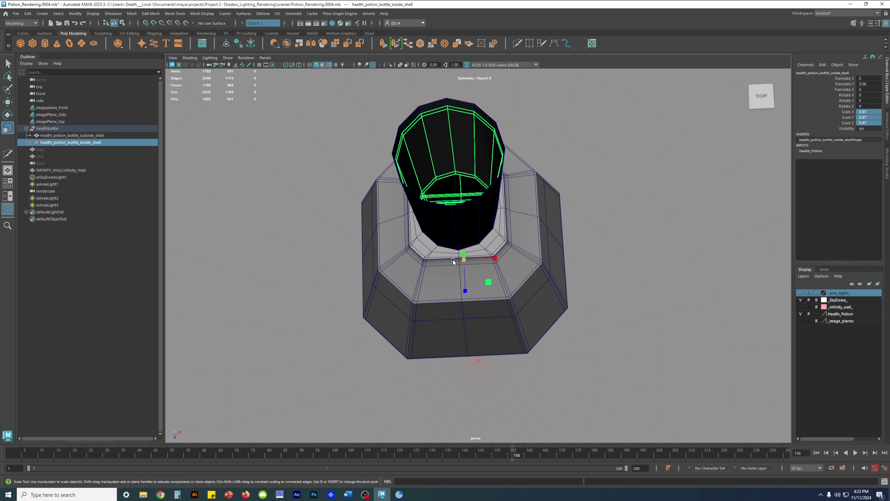
pyautogui.moveTo(488, 281); pyautogui.dragTo(433, 353)
# Examine the gap between the shells at the neck in perspective and along the whole bottle in the side view
pyautogui.keyDown('alt'); pyautogui.moveTo(432, 352); pyautogui.dragTo(513, 333, button='right'); pyautogui.keyUp('alt')
pyautogui.keyDown('alt'); pyautogui.moveTo(512, 333); pyautogui.dragTo(588, 286); pyautogui.keyUp('alt')
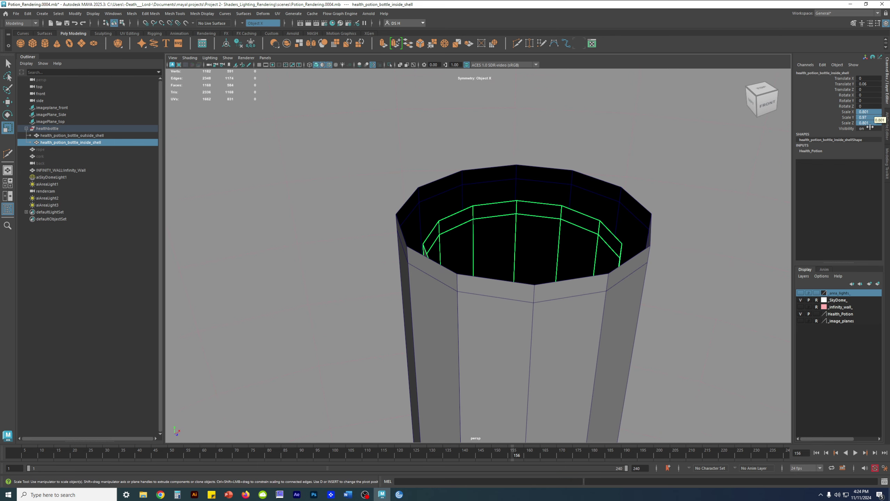
pyautogui.keyDown('alt'); pyautogui.moveTo(646, 177); pyautogui.dragTo(453, 203, button='right'); pyautogui.keyUp('alt')
pyautogui.keyDown('alt'); pyautogui.moveTo(617, 298); pyautogui.dragTo(581, 253); pyautogui.keyUp('alt')
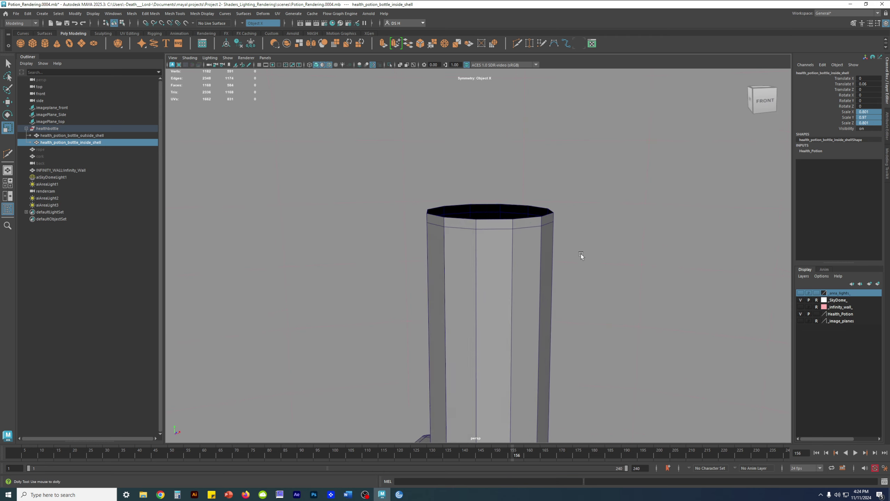
pyautogui.keyDown('alt'); pyautogui.moveTo(581, 254); pyautogui.dragTo(454, 316, button='right'); pyautogui.keyUp('alt')
pyautogui.keyDown('alt'); pyautogui.moveTo(454, 316); pyautogui.dragTo(454, 213, button='middle'); pyautogui.keyUp('alt')
pyautogui.press('space')
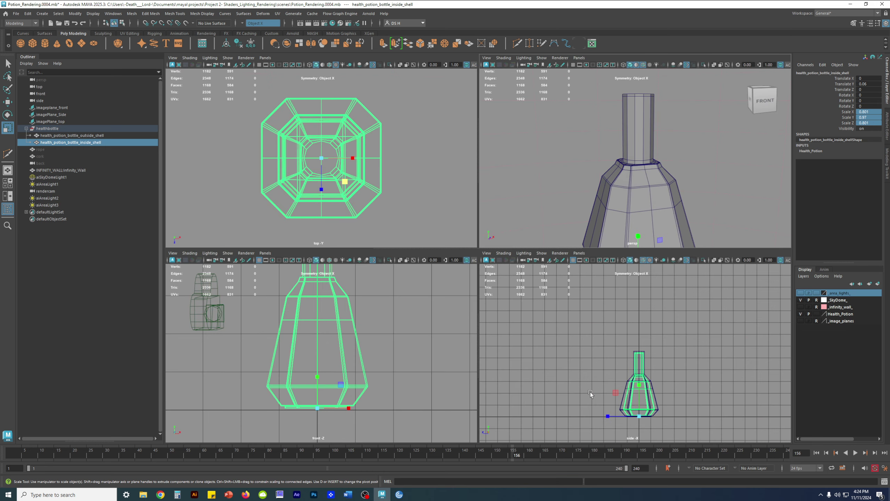
pyautogui.press('space')
pyautogui.keyDown('alt'); pyautogui.moveTo(455, 317); pyautogui.dragTo(597, 213, button='right'); pyautogui.keyUp('alt')
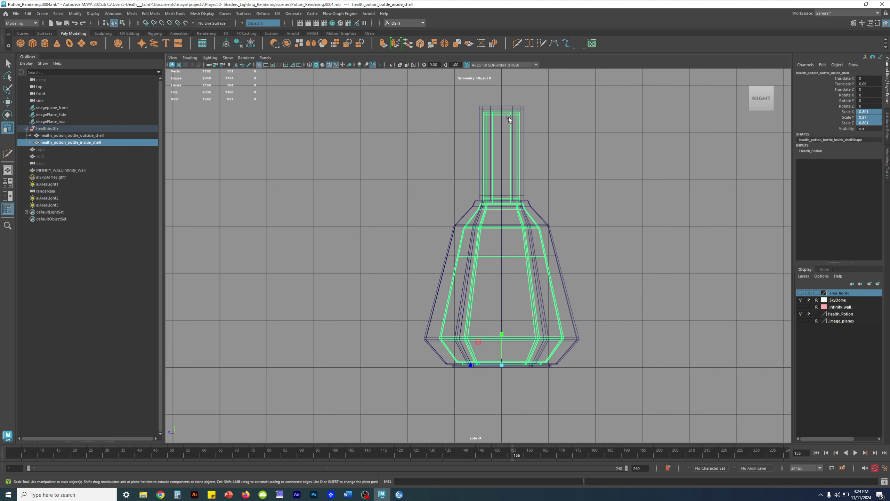
pyautogui.keyDown('alt'); pyautogui.moveTo(528, 245); pyautogui.dragTo(542, 324, button='middle'); pyautogui.keyUp('alt')
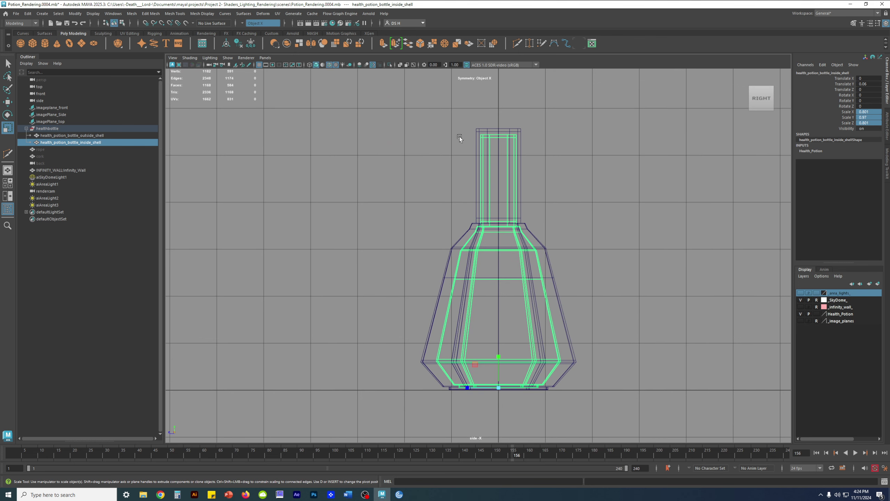
pyautogui.keyDown('alt'); pyautogui.moveTo(479, 152); pyautogui.dragTo(531, 139, button='right'); pyautogui.keyUp('alt')
# Undo and redo the inside shell's horizontal scaling to compare both wall thicknesses, and check the bottle in perspective
pyautogui.hotkey('ctrl', 'z')
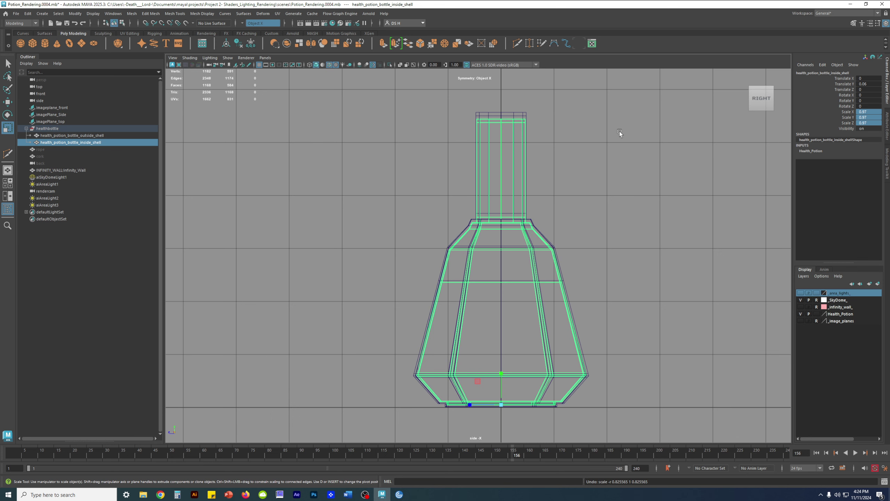
pyautogui.hotkey('shift', 'z')
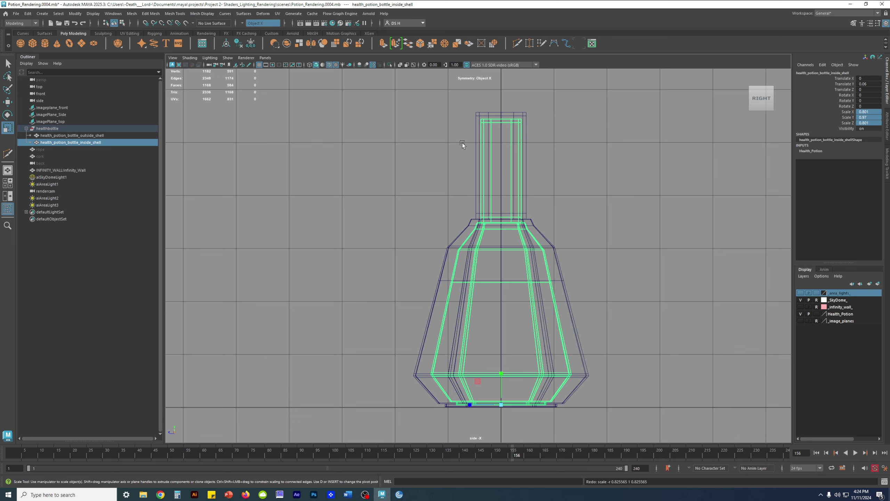
pyautogui.press('space')
pyautogui.press('space')
pyautogui.keyDown('alt'); pyautogui.moveTo(529, 177); pyautogui.dragTo(501, 209); pyautogui.keyUp('alt')
# Examine the gap between the inside and outside shells from the bottle's base up to the rim in the side view
pyautogui.press('space')
pyautogui.press('space')
pyautogui.press('w')
pyautogui.scroll(-3, 542, 358)
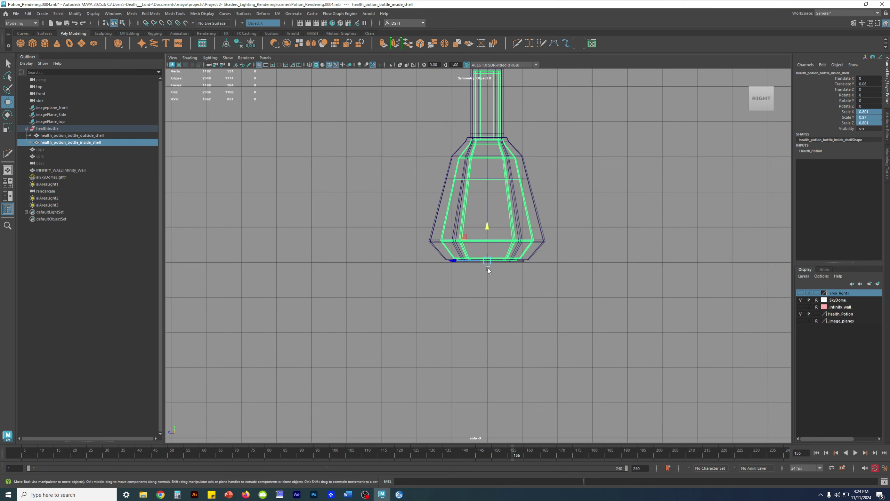
pyautogui.scroll(8, 487, 269)
pyautogui.keyDown('alt'); pyautogui.moveTo(499, 313); pyautogui.dragTo(498, 385, button='middle'); pyautogui.keyUp('alt')
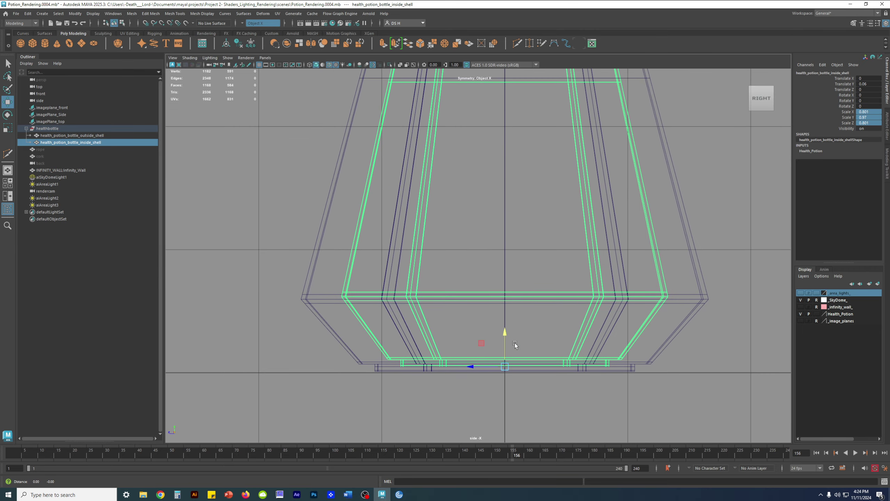
pyautogui.keyDown('alt'); pyautogui.moveTo(514, 343); pyautogui.dragTo(515, 312, button='middle'); pyautogui.keyUp('alt')
pyautogui.keyDown('alt'); pyautogui.moveTo(430, 276); pyautogui.dragTo(417, 387, button='middle'); pyautogui.keyUp('alt')
pyautogui.keyDown('alt'); pyautogui.moveTo(479, 217); pyautogui.dragTo(487, 434, button='middle'); pyautogui.keyUp('alt')
pyautogui.keyDown('alt'); pyautogui.moveTo(487, 246); pyautogui.dragTo(487, 433, button='middle'); pyautogui.keyUp('alt')
pyautogui.keyDown('alt'); pyautogui.moveTo(464, 171); pyautogui.dragTo(661, 250, button='right'); pyautogui.keyUp('alt')
pyautogui.keyDown('alt'); pyautogui.moveTo(463, 176); pyautogui.dragTo(425, 242, button='middle'); pyautogui.keyUp('alt')
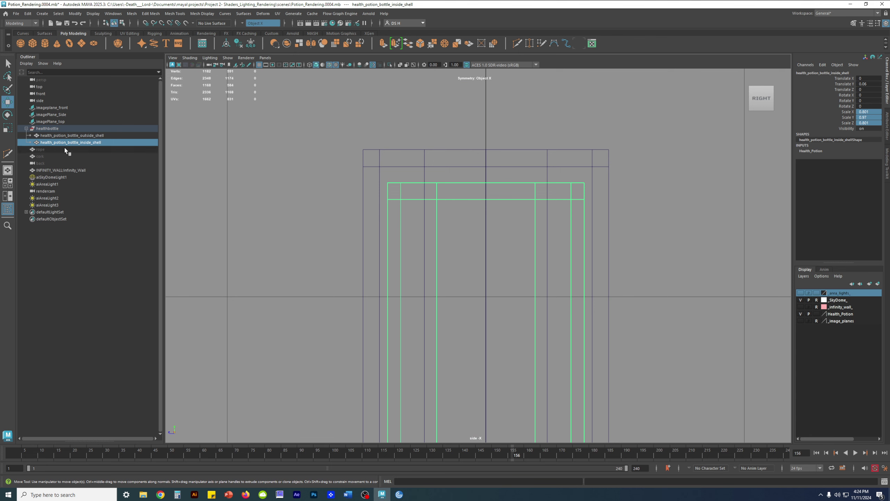
pyautogui.rightClick(436, 182)
pyautogui.rightClick(439, 181)
pyautogui.moveTo(435, 184); pyautogui.dragTo(383, 186, button='right')
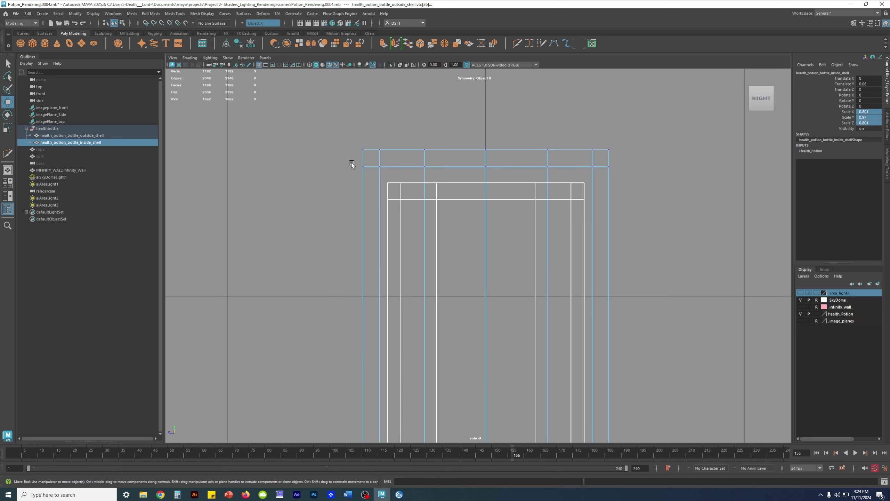
pyautogui.hotkey('ctrl', 'z')
pyautogui.moveTo(443, 184); pyautogui.dragTo(304, 183, button='right')
pyautogui.hotkey('ctrl', 'z')
# Switch the inside shell to vertex editing at the bottle's opening in the perspective view
pyautogui.press('space')
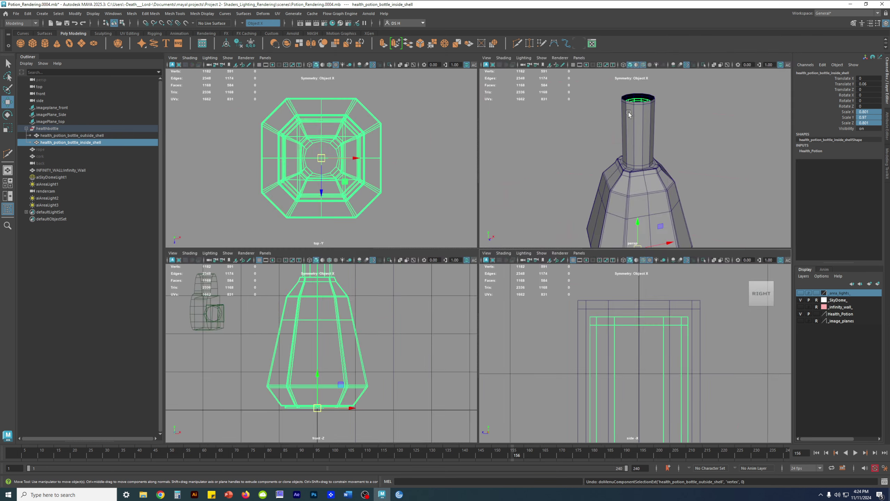
pyautogui.press('space')
pyautogui.scroll(10, 497, 179)
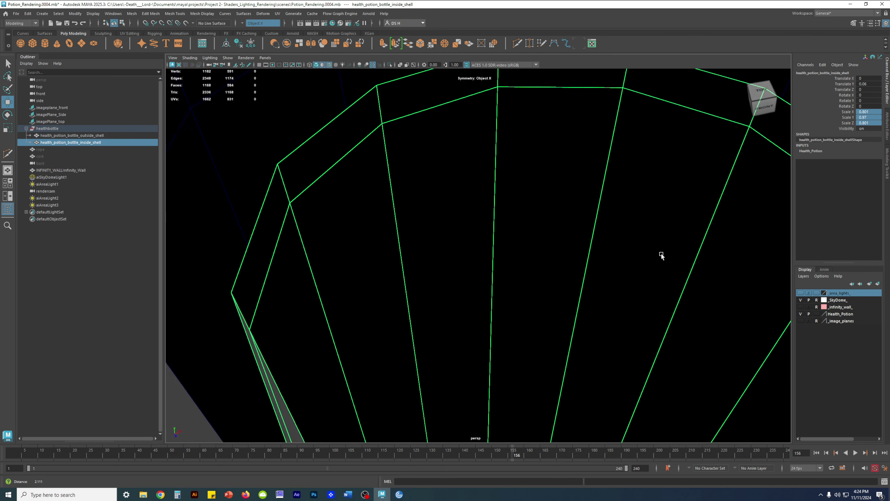
pyautogui.scroll(-5, 661, 256)
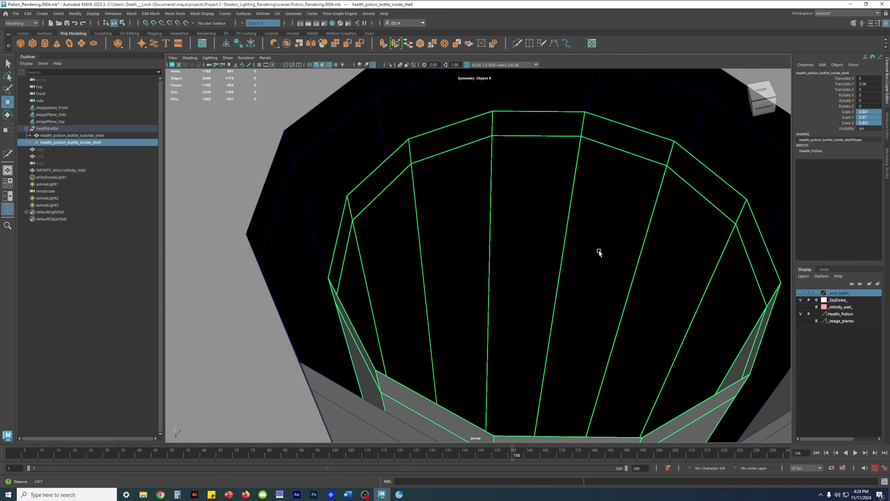
pyautogui.moveTo(505, 167); pyautogui.dragTo(550, 149, button='right')
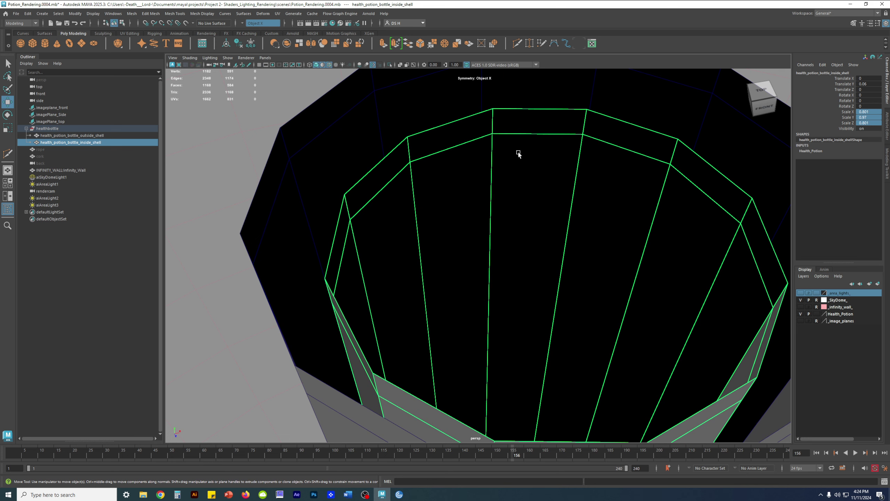
pyautogui.moveTo(505, 172); pyautogui.dragTo(505, 172, button='right')
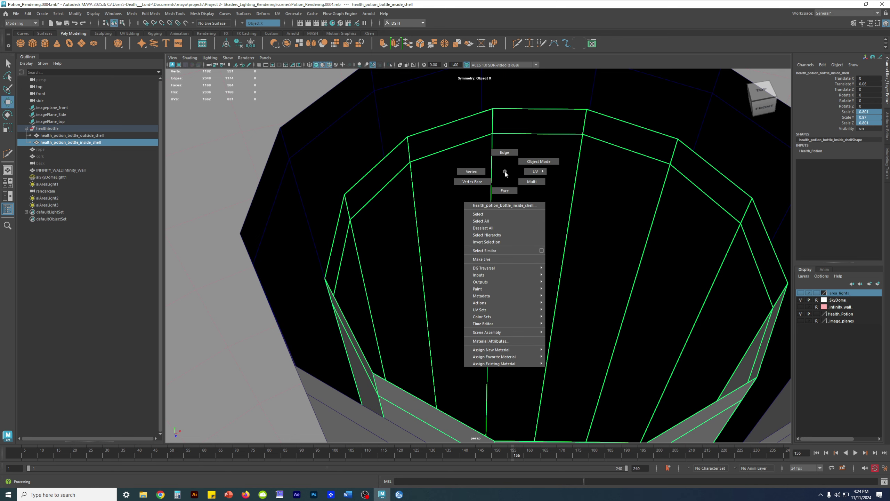
pyautogui.moveTo(377, 183); pyautogui.dragTo(380, 175, button='right')
pyautogui.keyDown('alt'); pyautogui.moveTo(562, 179); pyautogui.dragTo(316, 181, button='right'); pyautogui.keyUp('alt')
pyautogui.keyDown('alt'); pyautogui.moveTo(522, 212); pyautogui.dragTo(524, 193); pyautogui.keyUp('alt')
# Select the inside shell's top two vertex rings in the side view and raise them toward the outside shell's rim
pyautogui.press('space')
pyautogui.press('space')
pyautogui.scroll(2, 435, 268)
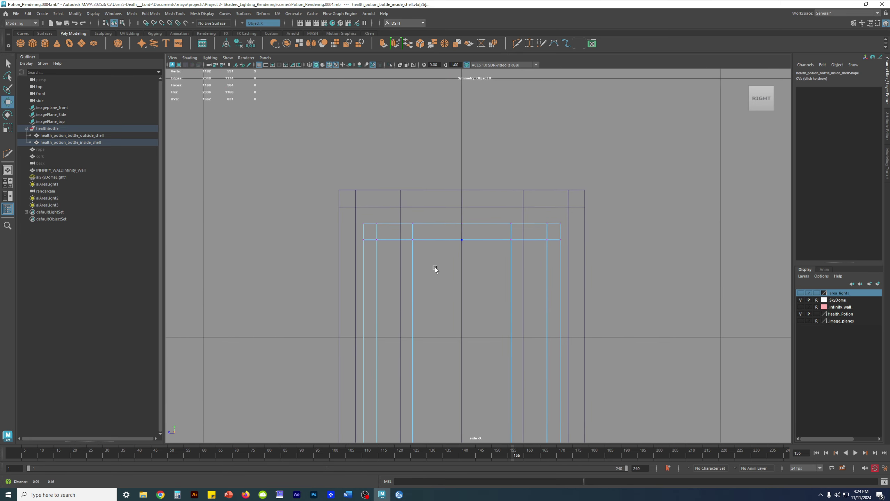
pyautogui.moveTo(684, 276); pyautogui.dragTo(685, 275)
pyautogui.scroll(2, 596, 249)
pyautogui.scroll(-5, 416, 224)
pyautogui.scroll(2, 609, 311)
pyautogui.scroll(8, 610, 311)
pyautogui.scroll(6, 434, 222)
pyautogui.moveTo(493, 273); pyautogui.dragTo(506, 171)
# Fine-tune the height of the selected vertex rings to line up the inside shell's top edge with the outside rim
pyautogui.keyDown('alt'); pyautogui.moveTo(506, 171); pyautogui.dragTo(453, 234, button='middle'); pyautogui.keyUp('alt')
pyautogui.keyDown('alt'); pyautogui.moveTo(358, 195); pyautogui.dragTo(736, 305, button='right'); pyautogui.keyUp('alt')
pyautogui.keyDown('alt'); pyautogui.moveTo(326, 253); pyautogui.dragTo(420, 244, button='middle'); pyautogui.keyUp('alt')
pyautogui.moveTo(437, 261); pyautogui.dragTo(448, 247)
pyautogui.keyDown('alt'); pyautogui.moveTo(430, 238); pyautogui.dragTo(567, 201, button='right'); pyautogui.keyUp('alt')
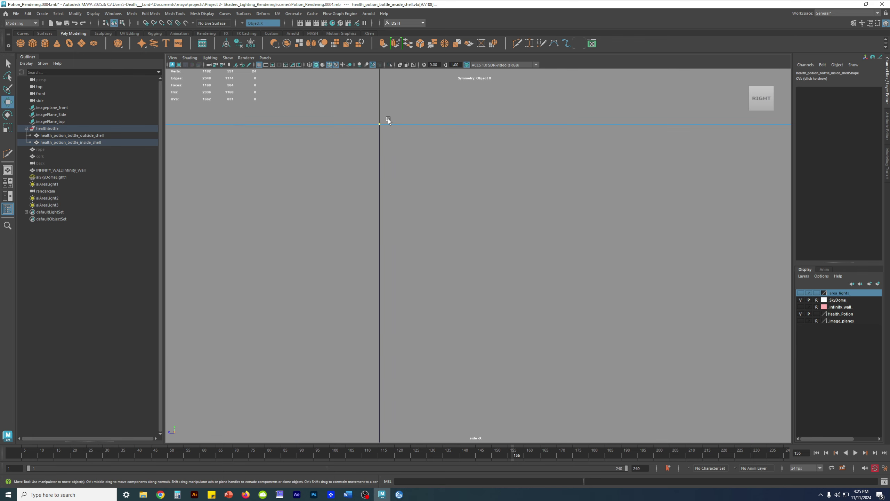
# Check the raised inner rim against the outside rim in perspective, return the inside shell to object mode and clear the selection
pyautogui.keyDown('alt'); pyautogui.moveTo(457, 125); pyautogui.dragTo(419, 191, button='right'); pyautogui.keyUp('alt')
pyautogui.press('space')
pyautogui.press('space')
pyautogui.keyDown('alt'); pyautogui.moveTo(456, 160); pyautogui.dragTo(510, 166, button='right'); pyautogui.keyUp('alt')
pyautogui.keyDown('alt'); pyautogui.moveTo(510, 167); pyautogui.dragTo(478, 267); pyautogui.keyUp('alt')
pyautogui.keyDown('alt'); pyautogui.moveTo(477, 266); pyautogui.dragTo(677, 197, button='right'); pyautogui.keyUp('alt')
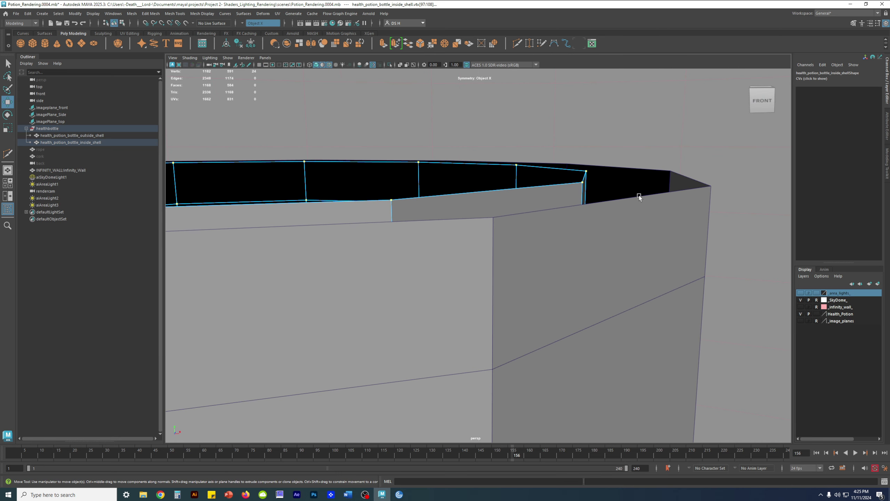
pyautogui.keyDown('alt'); pyautogui.moveTo(647, 164); pyautogui.dragTo(199, 203, button='right'); pyautogui.keyUp('alt')
pyautogui.keyDown('alt'); pyautogui.moveTo(199, 203); pyautogui.dragTo(511, 244); pyautogui.keyUp('alt')
pyautogui.moveTo(511, 244); pyautogui.dragTo(663, 168, button='right')
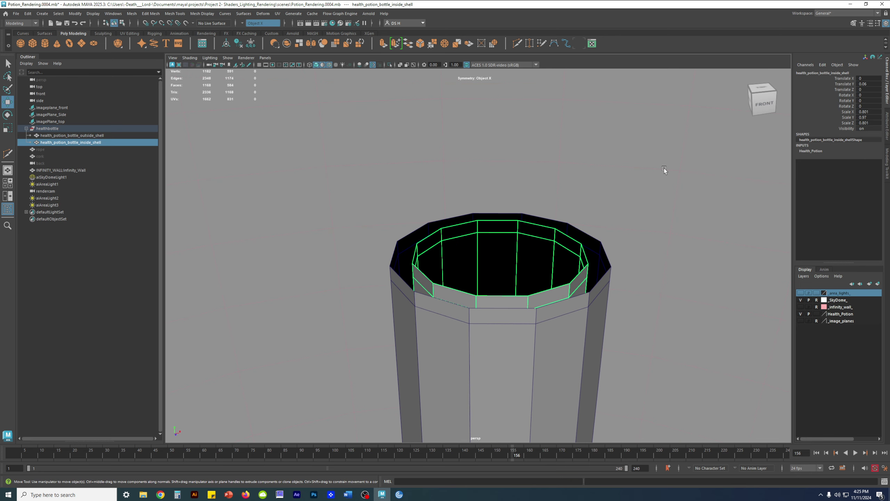
pyautogui.click(663, 167)
# Select the health potion bottle's inside shell and isolate it in the perspective view
pyautogui.keyDown('alt'); pyautogui.moveTo(523, 251); pyautogui.dragTo(638, 294, button='right'); pyautogui.keyUp('alt')
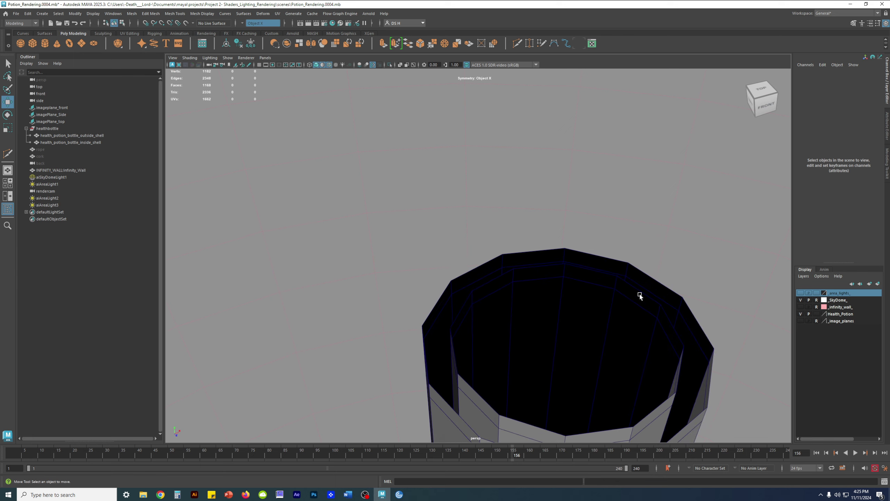
pyautogui.click(561, 301)
pyautogui.keyDown('alt'); pyautogui.moveTo(639, 308); pyautogui.dragTo(579, 202, button='middle'); pyautogui.keyUp('alt')
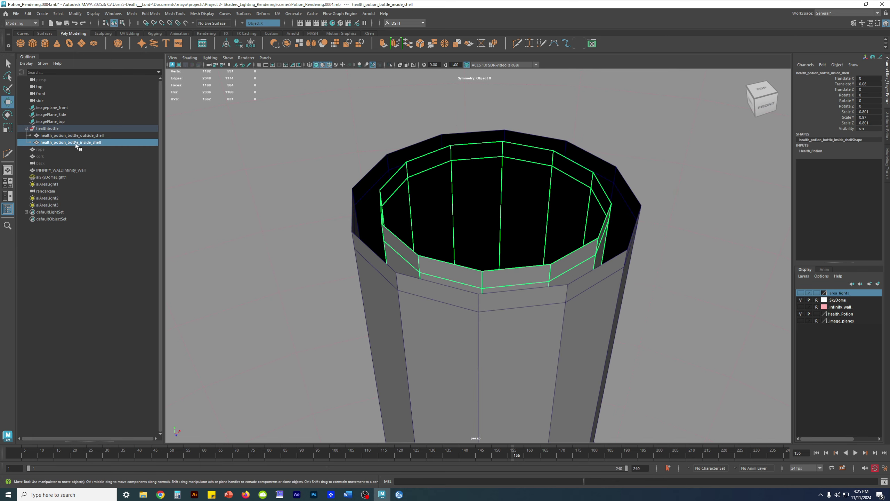
pyautogui.scroll(-2, 568, 225)
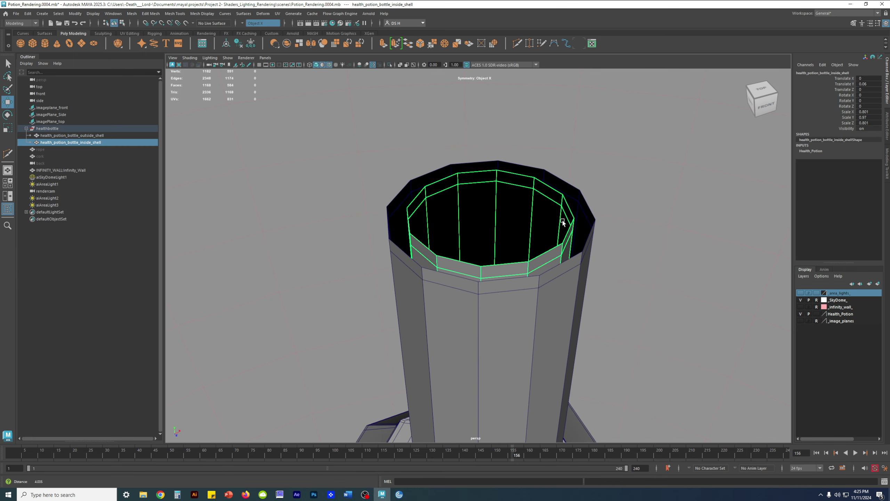
pyautogui.hotkey('ctrl', '1')
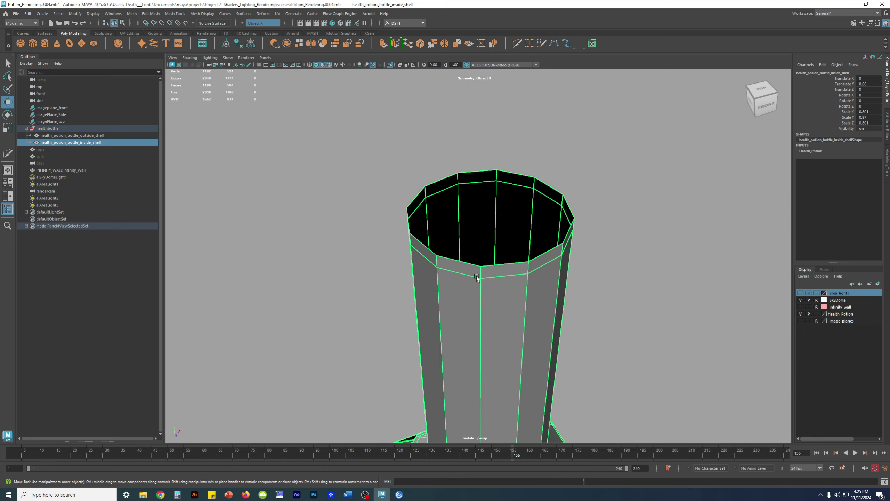